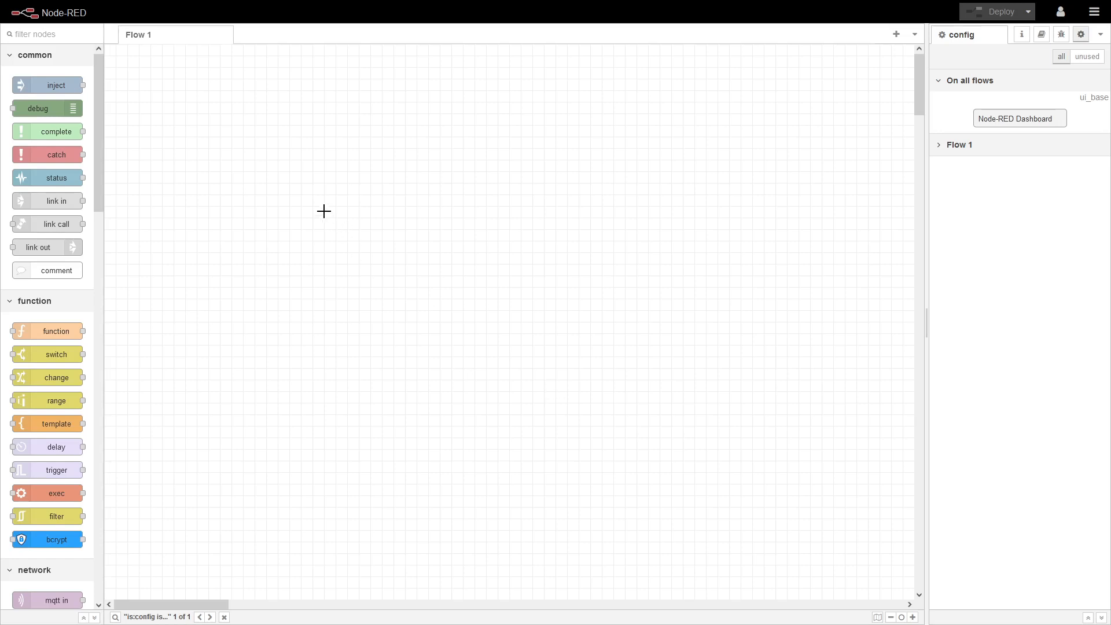
- Place an Axis Events node near the upper-left of the Flow 1 canvas
{"action": "scroll", "coordinate": [79, 351], "scroll_direction": "down", "scroll_amount": 15}
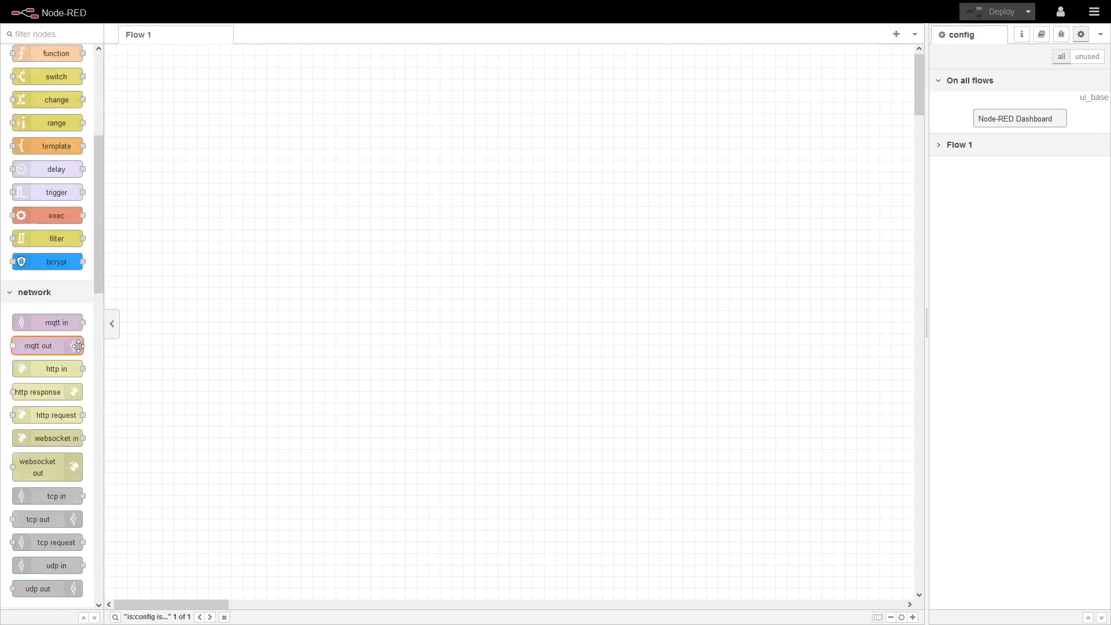
{"action": "scroll", "coordinate": [80, 352], "scroll_direction": "down", "scroll_amount": 5}
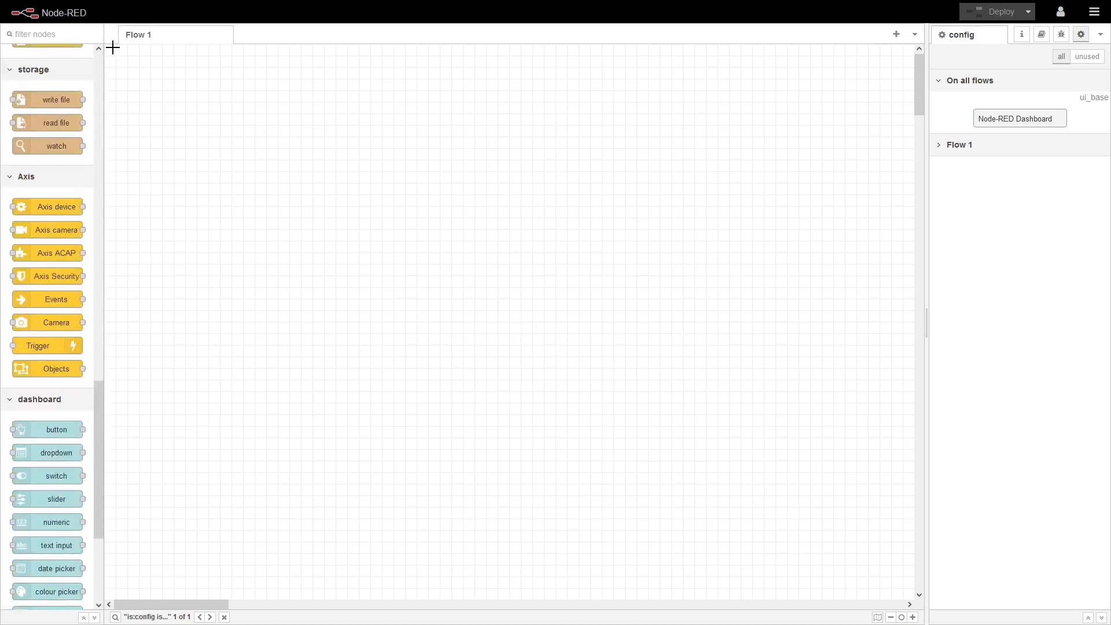
{"action": "left_click_drag", "start_coordinate": [58, 298], "coordinate": [226, 134]}
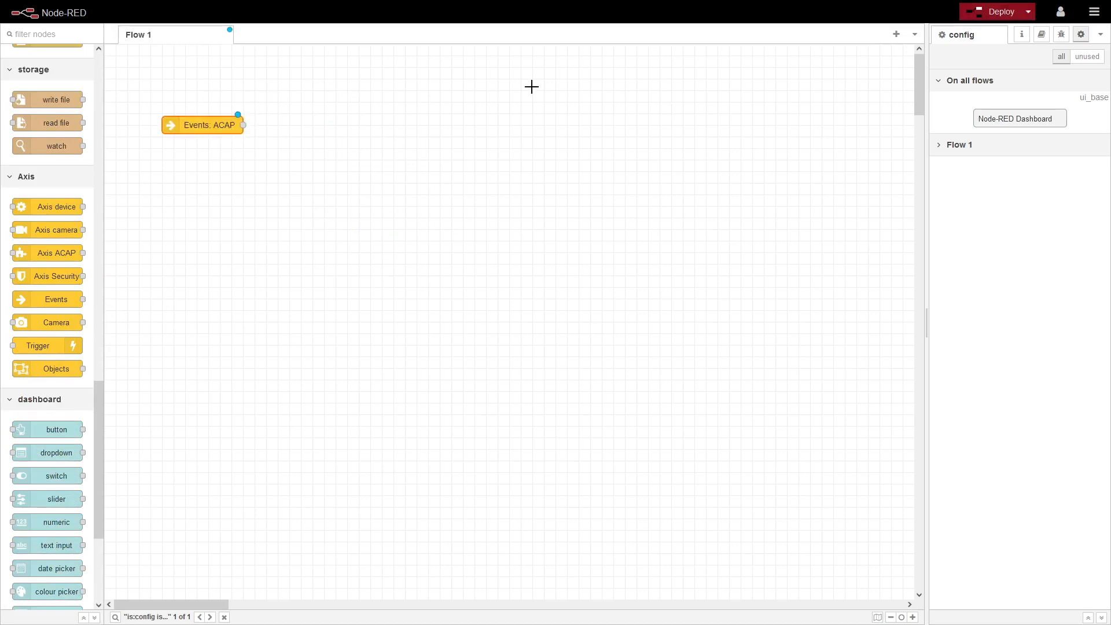
- Add a debug node beside the Events node and wire the Events output to its input
{"action": "left_click", "coordinate": [348, 125], "text": "ctrl"}
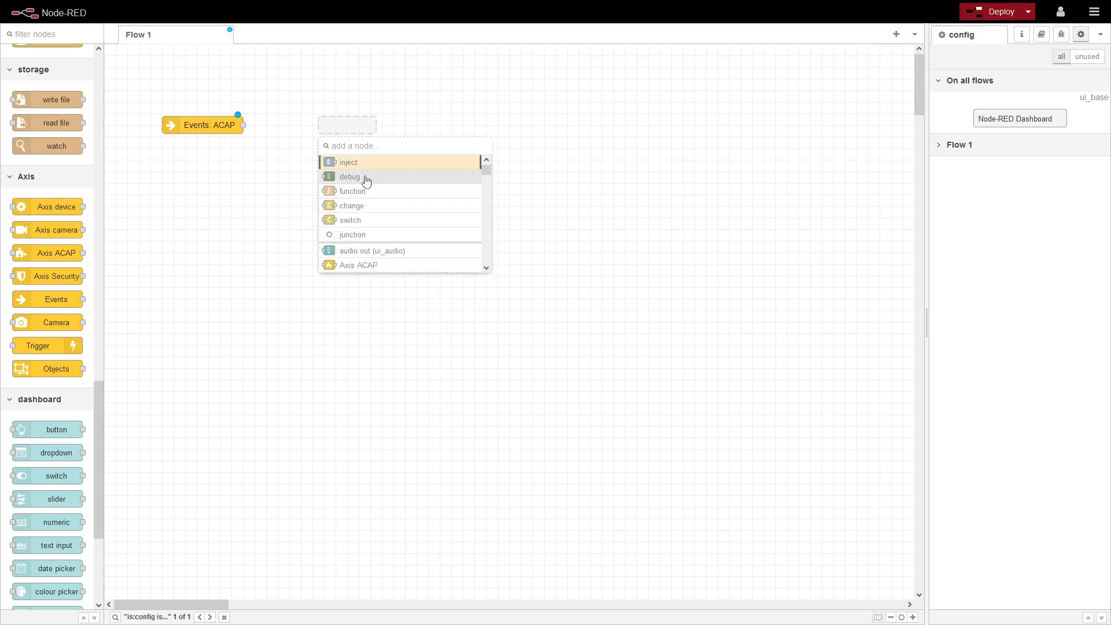
{"action": "left_click", "coordinate": [366, 177]}
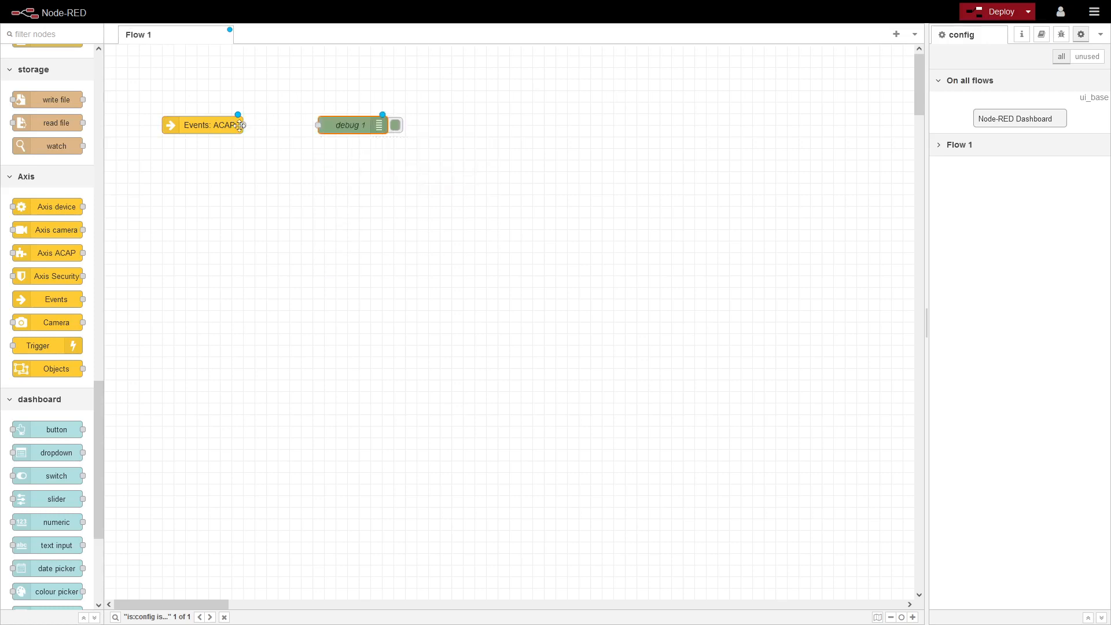
{"action": "left_click_drag", "start_coordinate": [246, 125], "coordinate": [327, 123]}
{"action": "left_click_drag", "start_coordinate": [244, 125], "coordinate": [319, 125]}
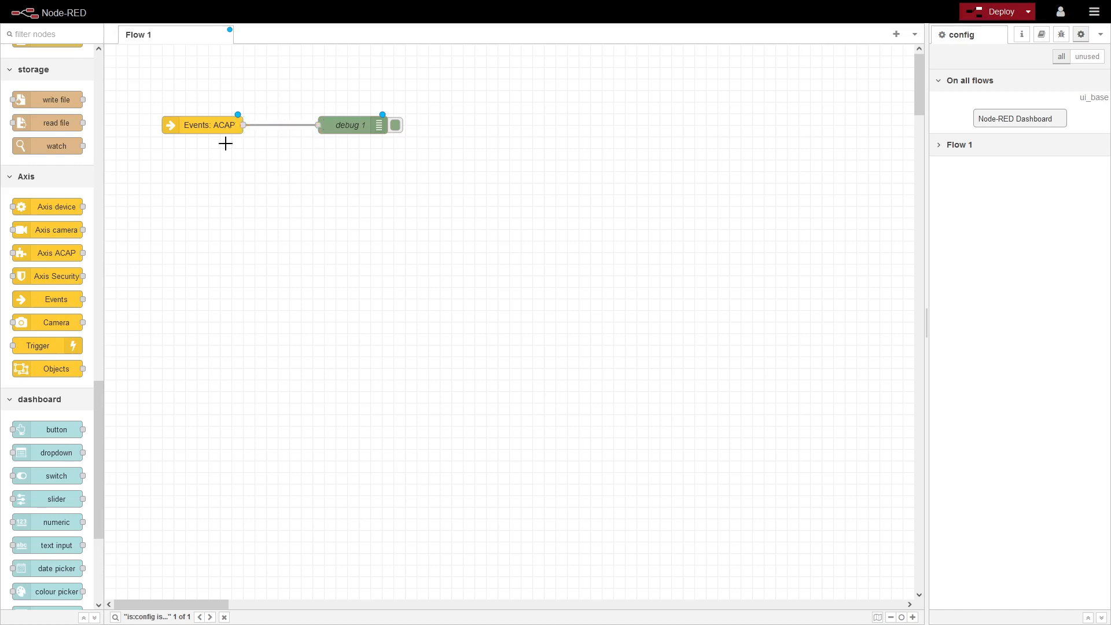
- Set the Events node's event group to All events and deploy the flow with the debug messages shown
{"action": "double_click", "coordinate": [205, 126]}
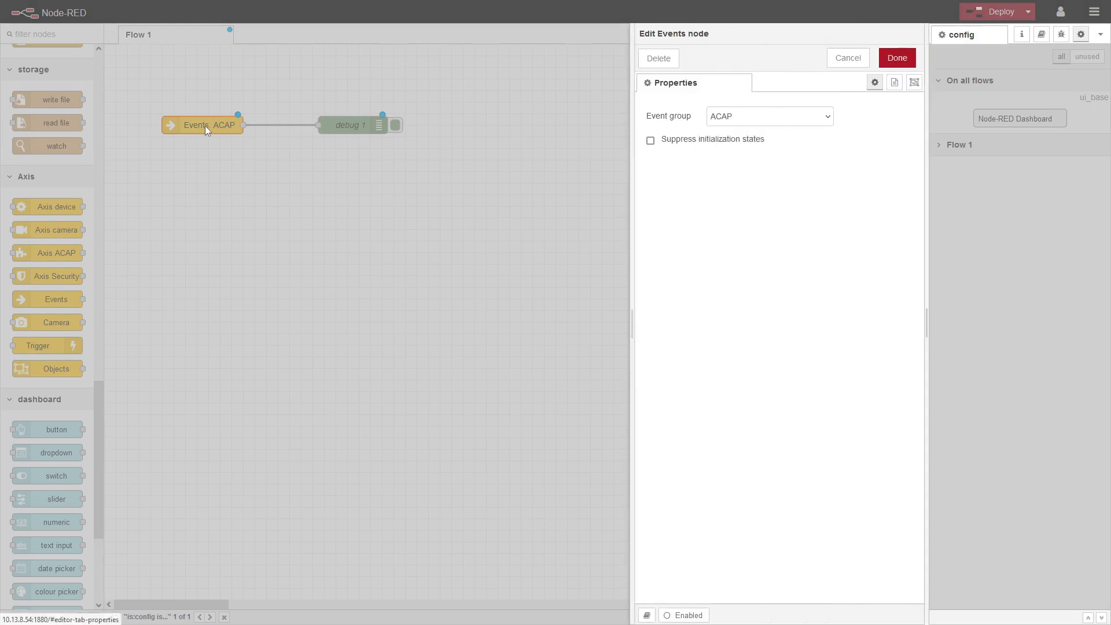
{"action": "left_click", "coordinate": [764, 120]}
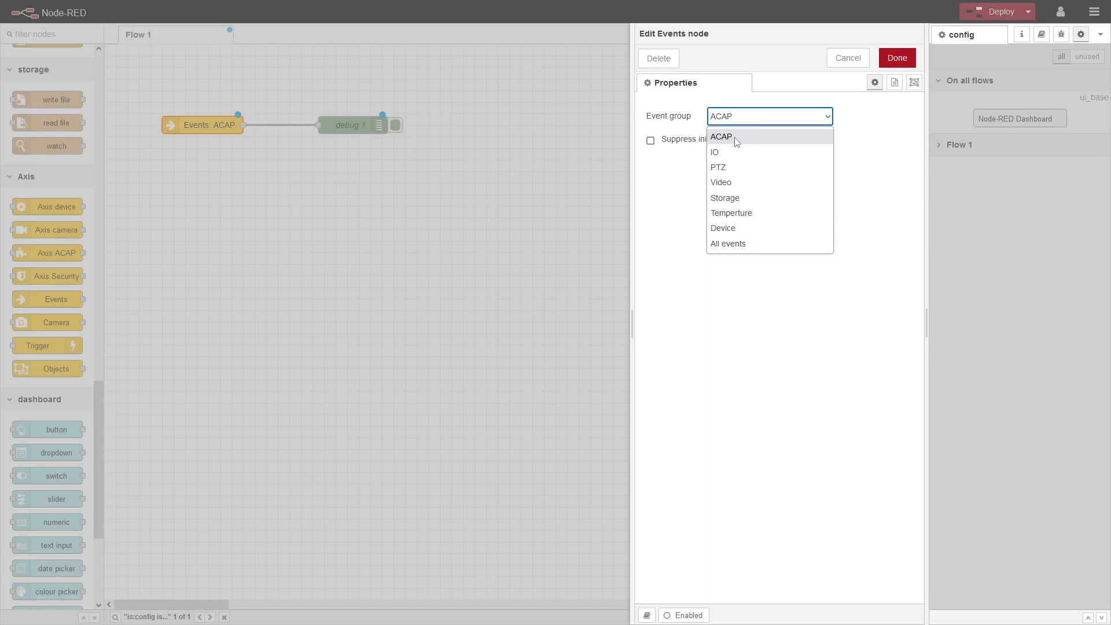
{"action": "left_click", "coordinate": [729, 244]}
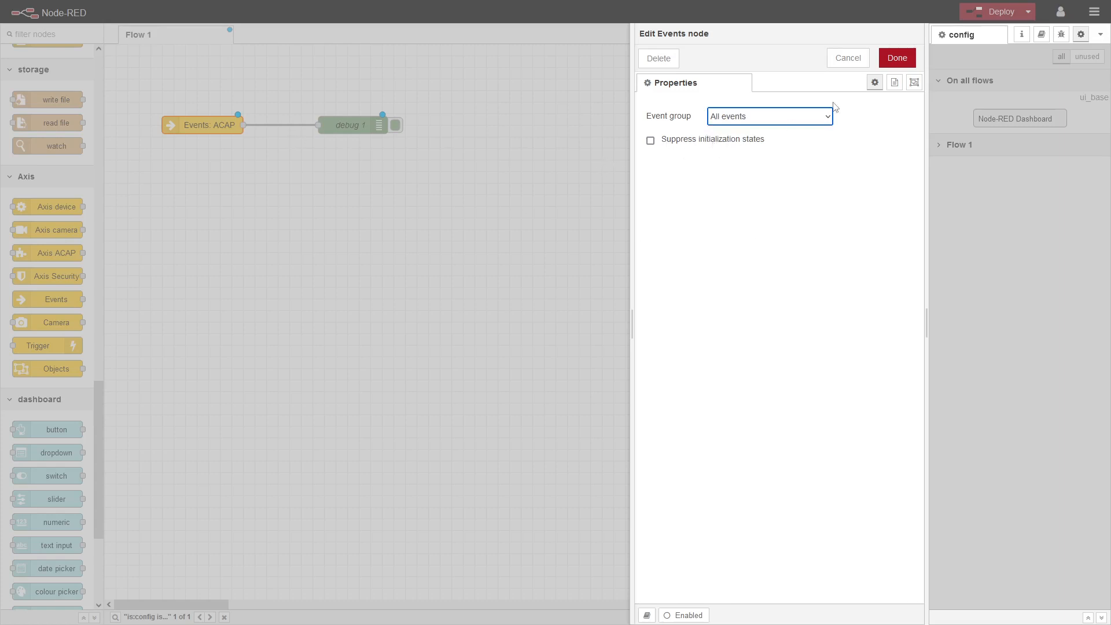
{"action": "left_click", "coordinate": [897, 59]}
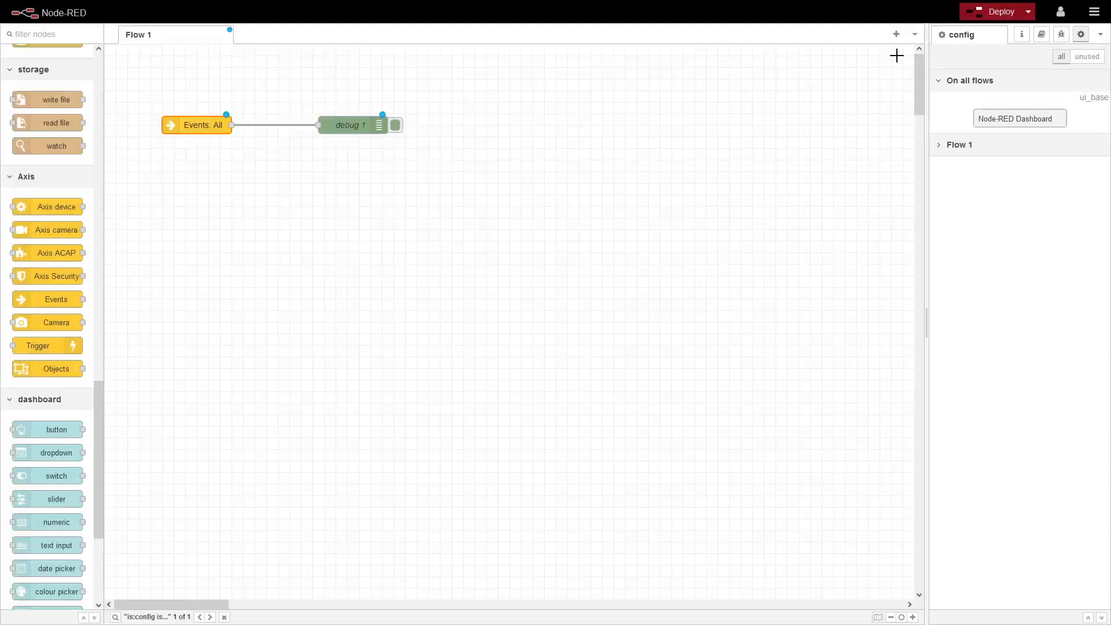
{"action": "left_click", "coordinate": [1060, 36]}
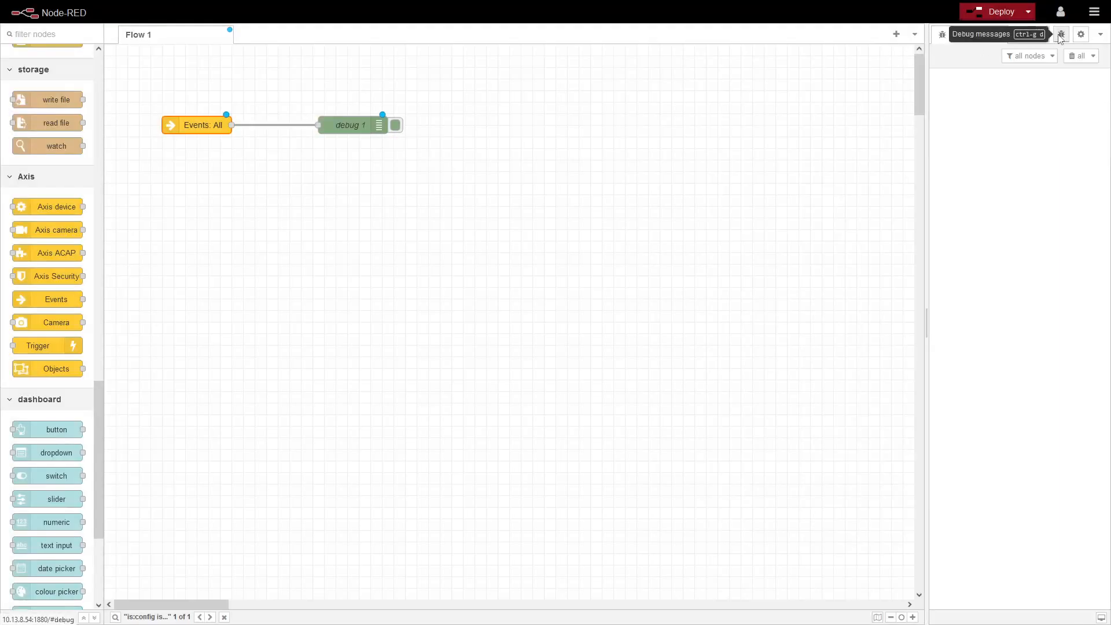
{"action": "left_click", "coordinate": [988, 12]}
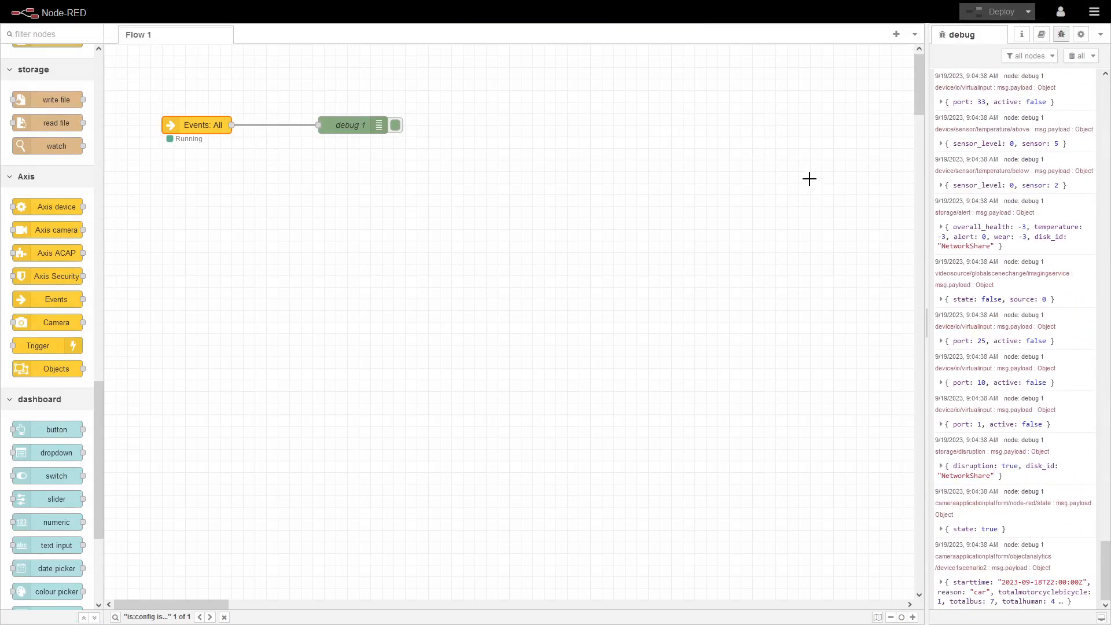
- Widen the debug sidebar and expand the device/io/virtualinput message payload for port 13 to inspect its topic and properties
{"action": "mouse_move", "coordinate": [924, 321]}
{"action": "left_click_drag", "start_coordinate": [925, 322], "coordinate": [557, 323]}
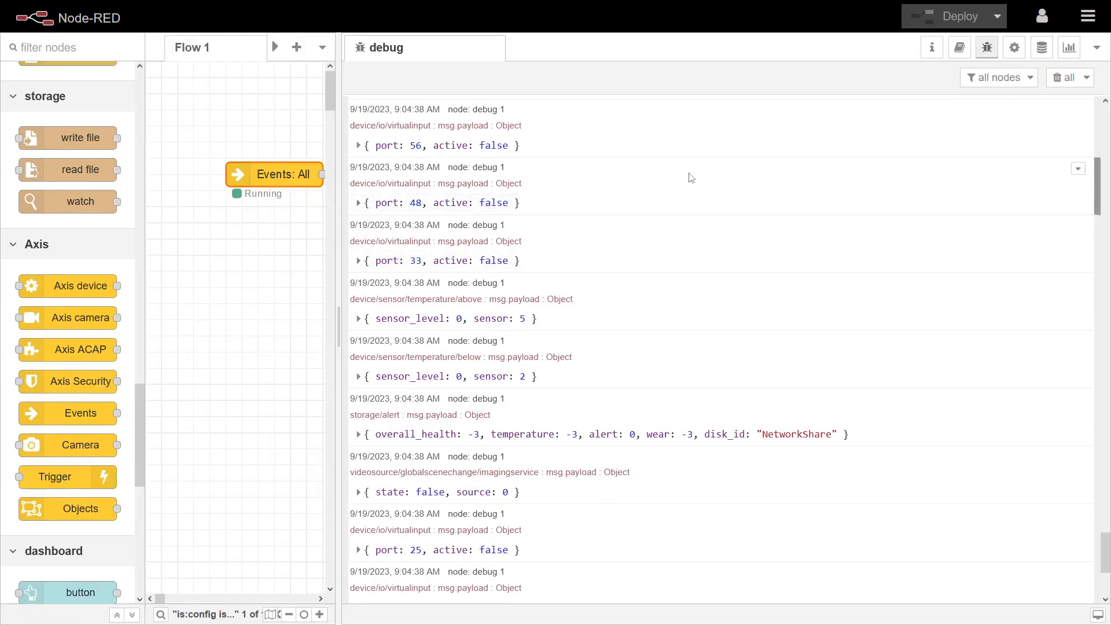
{"action": "scroll", "coordinate": [625, 226], "scroll_direction": "up", "scroll_amount": 5}
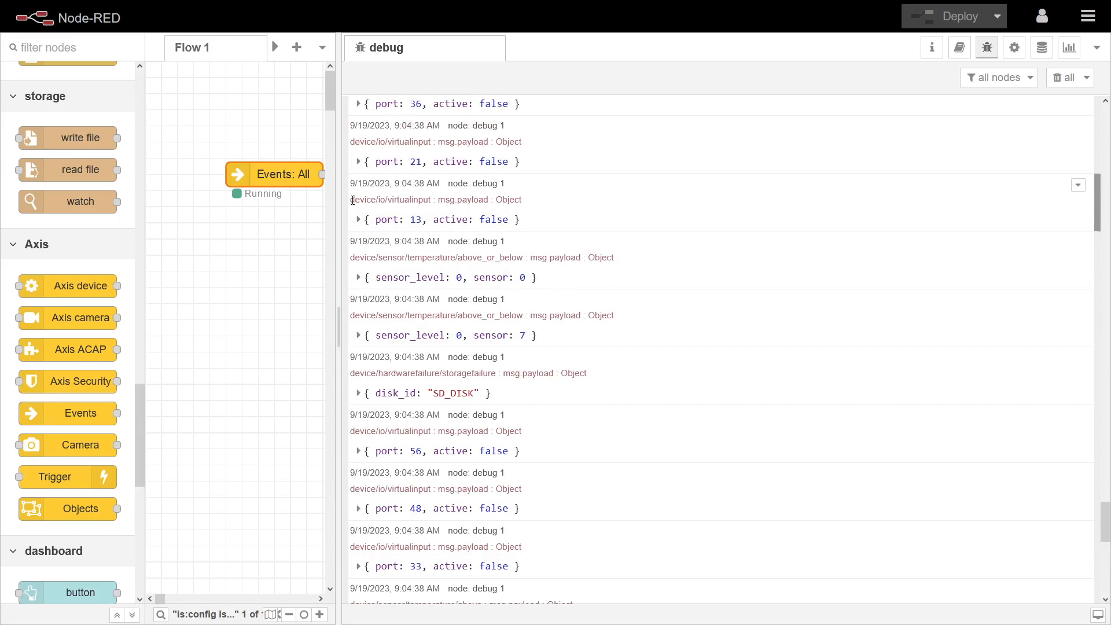
{"action": "left_click_drag", "start_coordinate": [351, 200], "coordinate": [412, 200]}
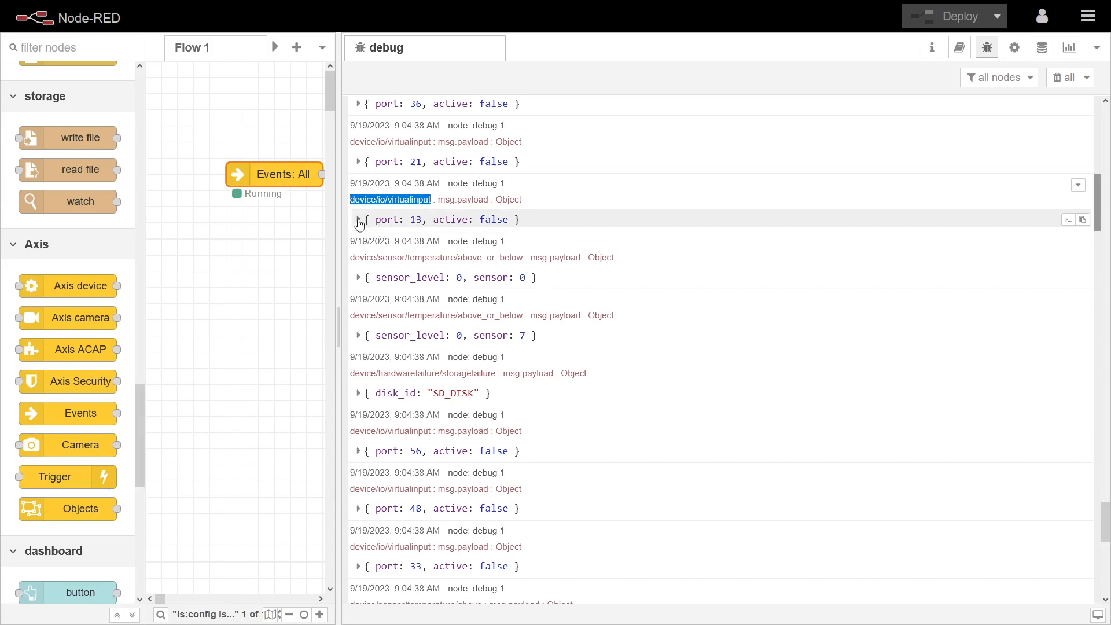
{"action": "left_click", "coordinate": [360, 223]}
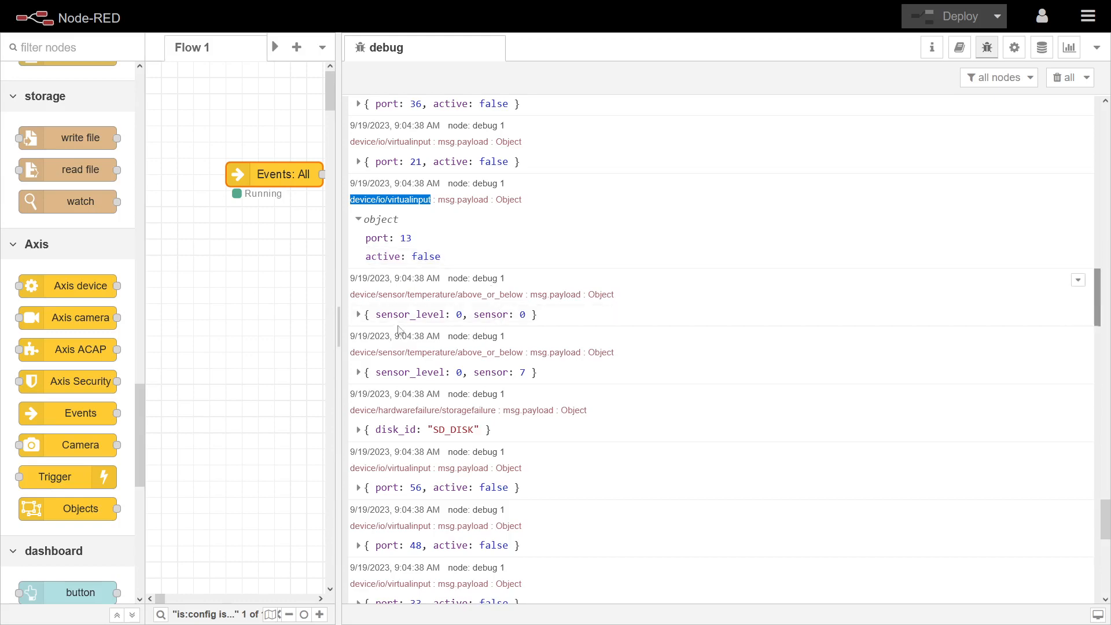
- Look through the debug messages to examine the topics and payloads of the camera's different events
{"action": "scroll", "coordinate": [403, 296], "scroll_direction": "up", "scroll_amount": 4}
{"action": "scroll", "coordinate": [404, 296], "scroll_direction": "up", "scroll_amount": 7}
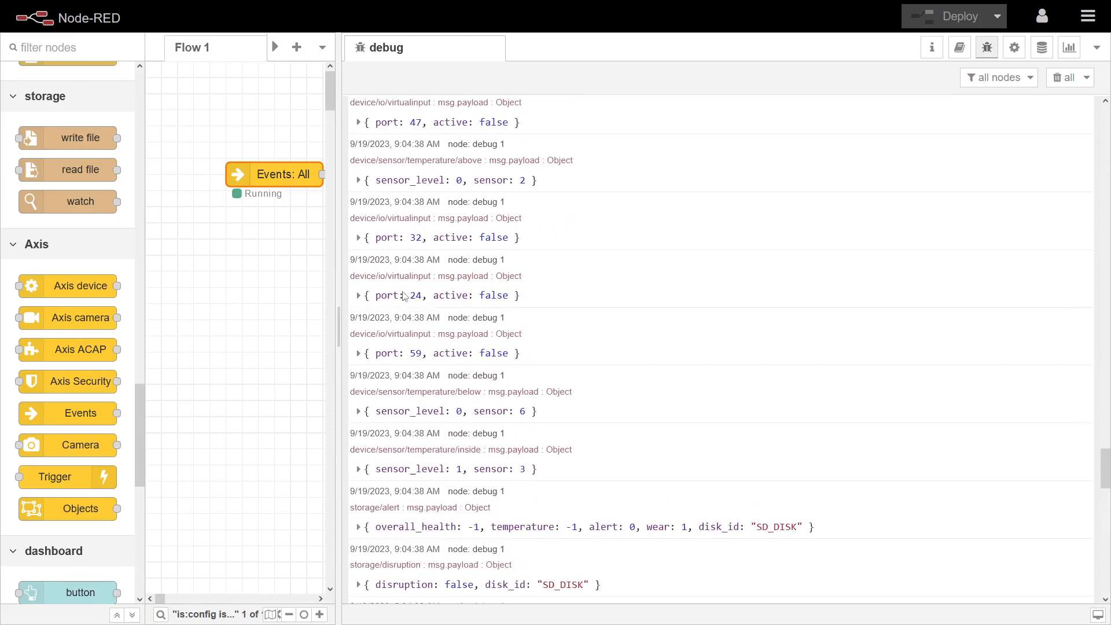
{"action": "scroll", "coordinate": [404, 296], "scroll_direction": "down", "scroll_amount": 7}
{"action": "scroll", "coordinate": [403, 295], "scroll_direction": "down", "scroll_amount": 9}
{"action": "scroll", "coordinate": [403, 295], "scroll_direction": "down", "scroll_amount": 2}
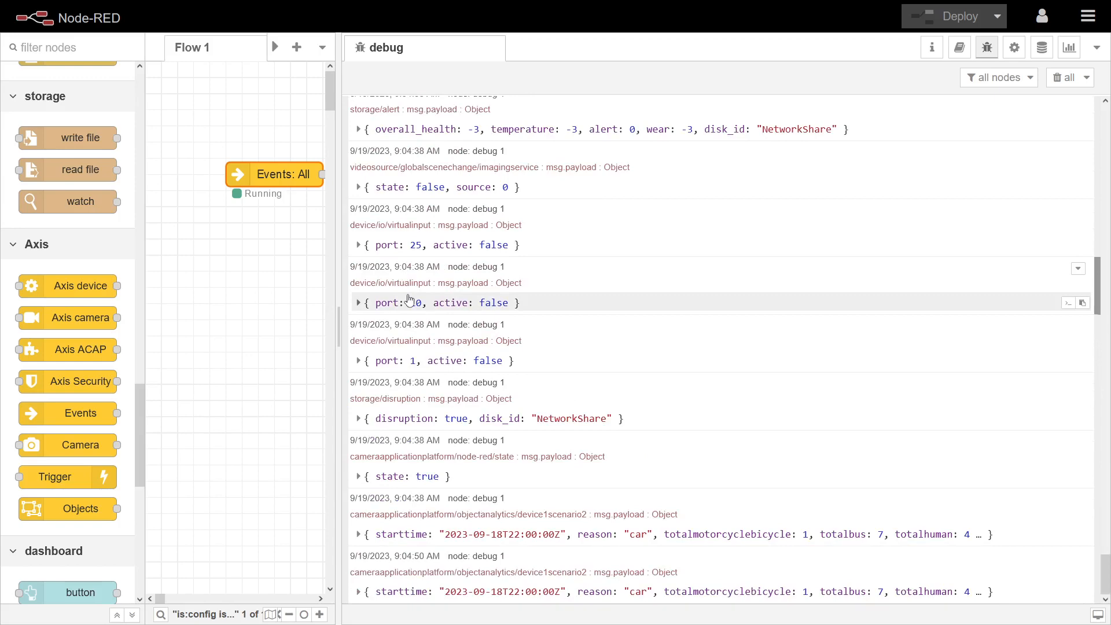
{"action": "scroll", "coordinate": [409, 299], "scroll_direction": "up", "scroll_amount": 20}
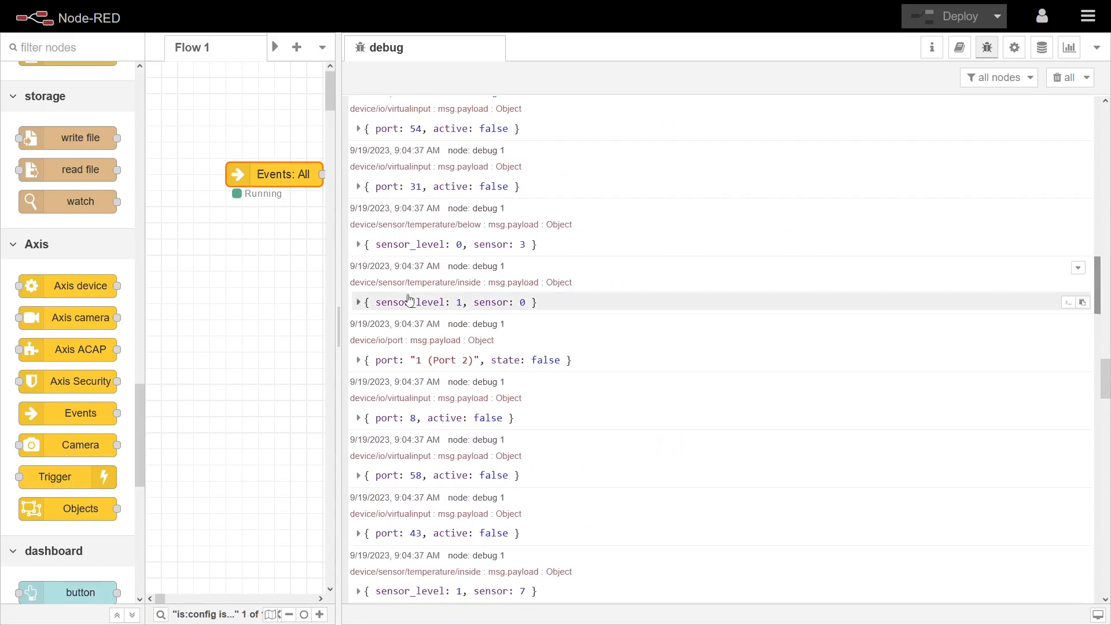
{"action": "scroll", "coordinate": [409, 299], "scroll_direction": "up", "scroll_amount": 6}
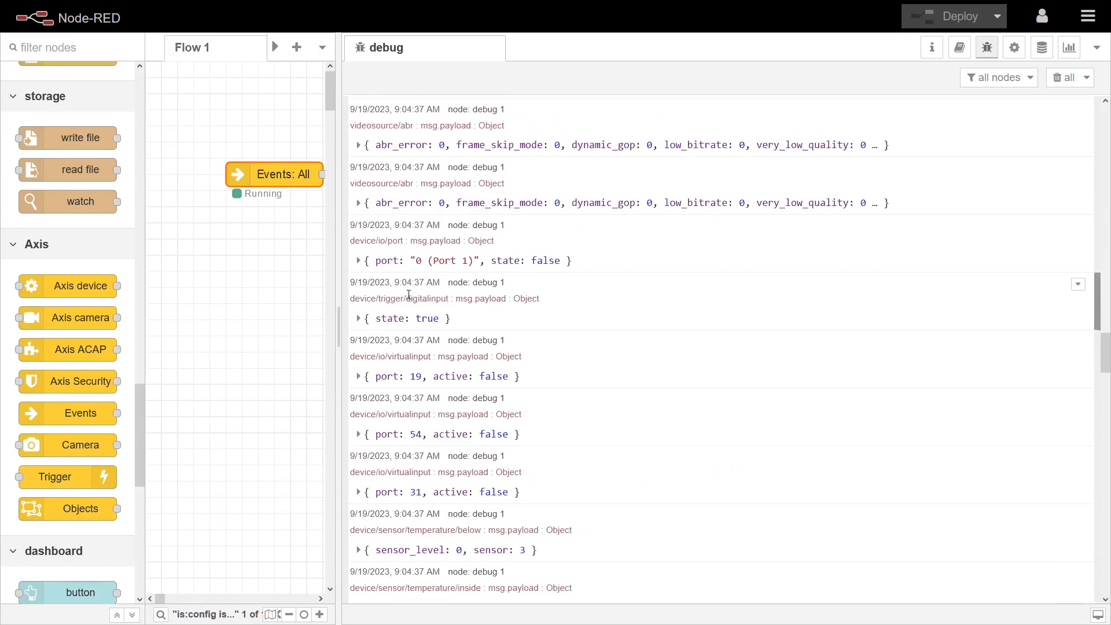
{"action": "scroll", "coordinate": [410, 295], "scroll_direction": "up", "scroll_amount": 5}
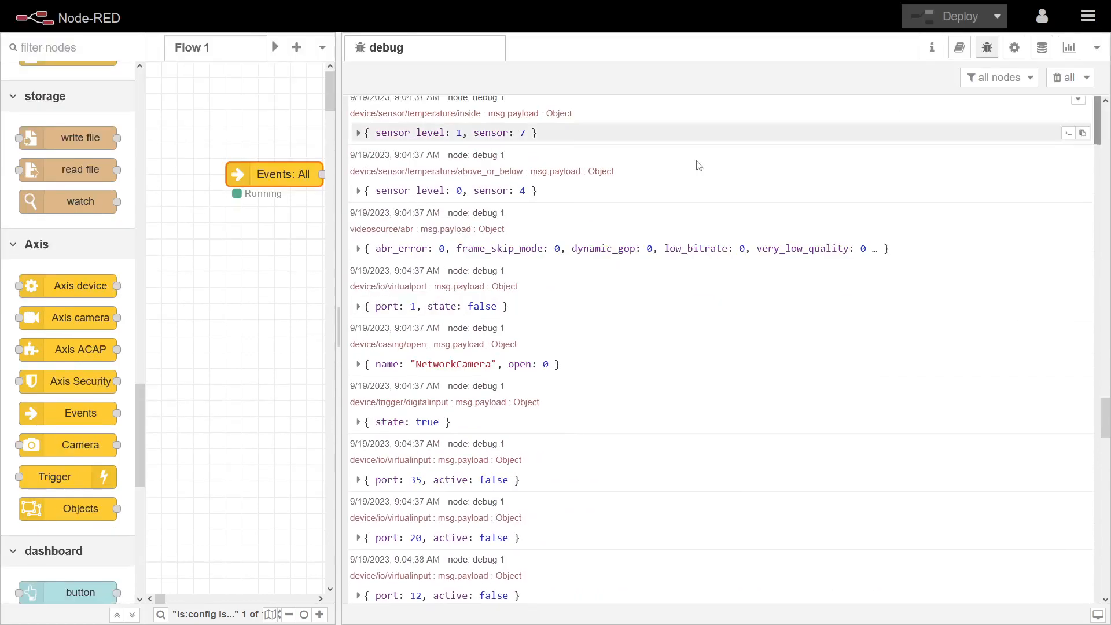
- Narrow the debug sidebar to reveal the flow again and clear all debug messages
{"action": "left_click_drag", "start_coordinate": [339, 324], "coordinate": [840, 274]}
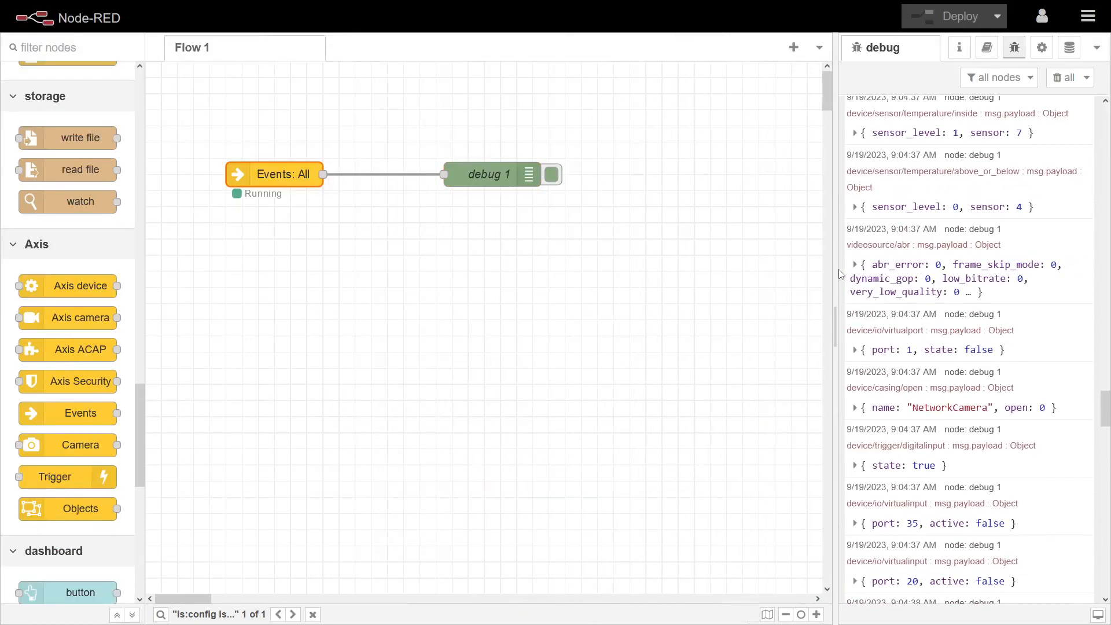
{"action": "left_click", "coordinate": [1064, 79]}
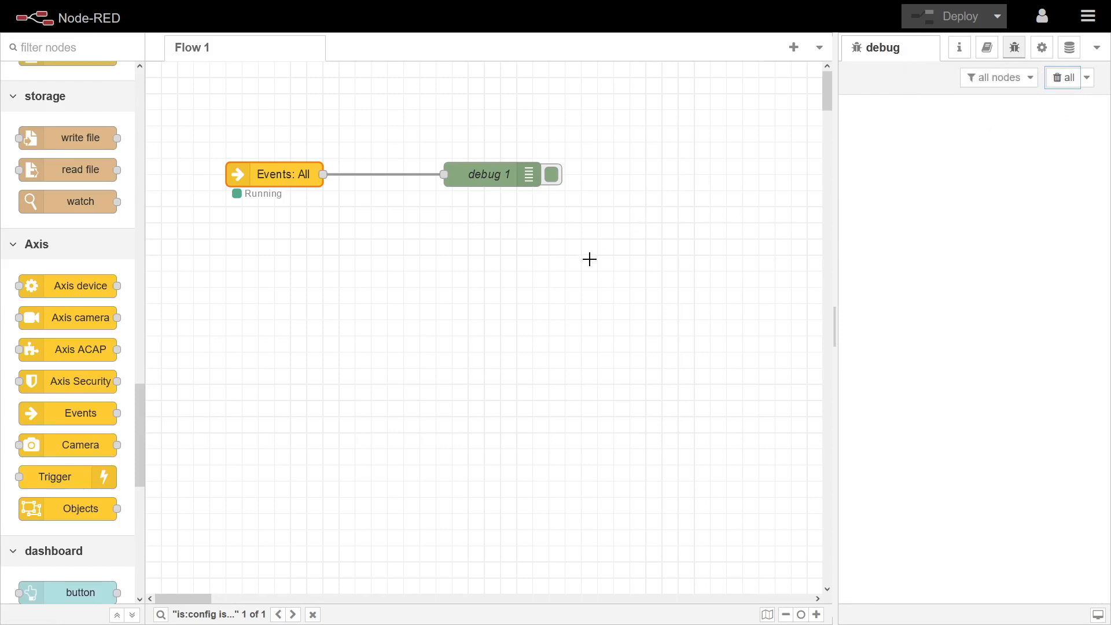
- Enable Suppress initialization states on the Events node and deploy the flow
{"action": "left_click", "coordinate": [268, 177]}
{"action": "double_click", "coordinate": [269, 177]}
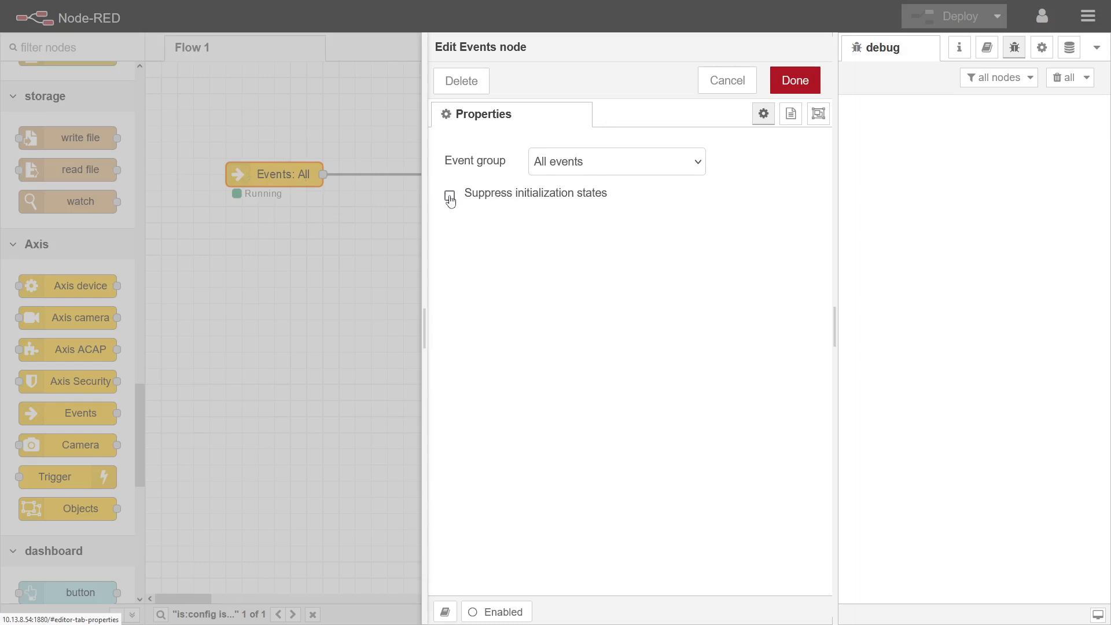
{"action": "left_click", "coordinate": [449, 196]}
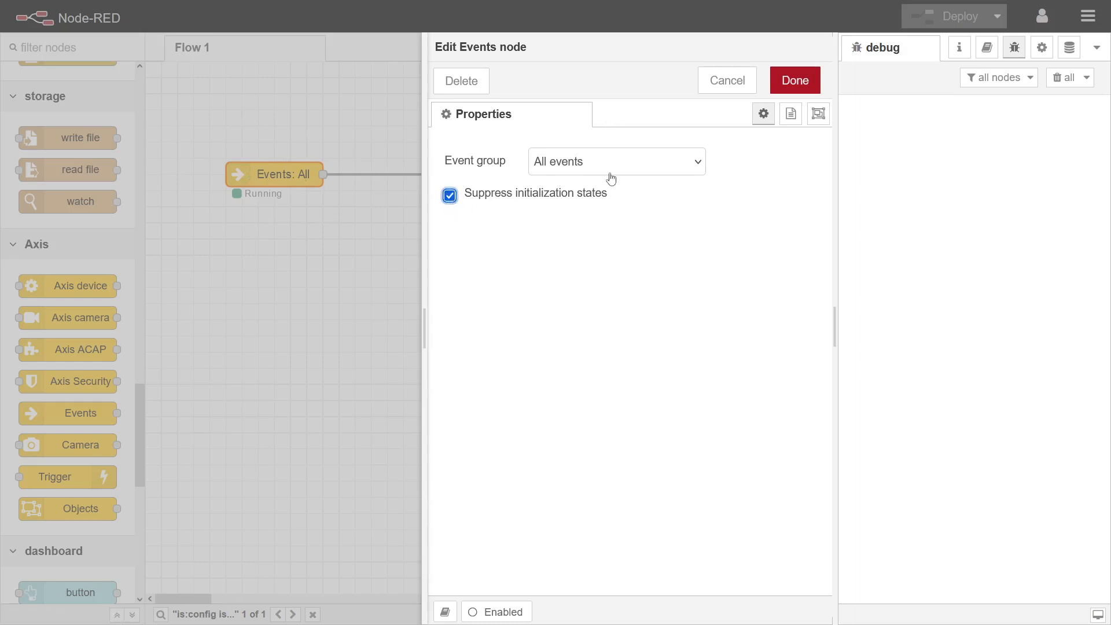
{"action": "left_click", "coordinate": [797, 82]}
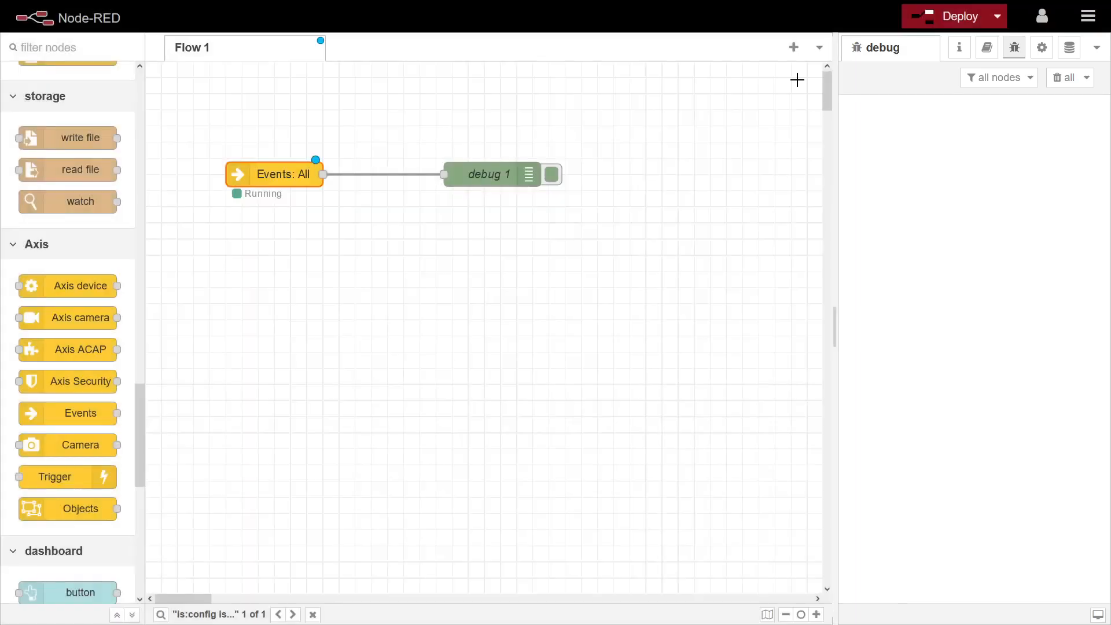
{"action": "left_click", "coordinate": [938, 16]}
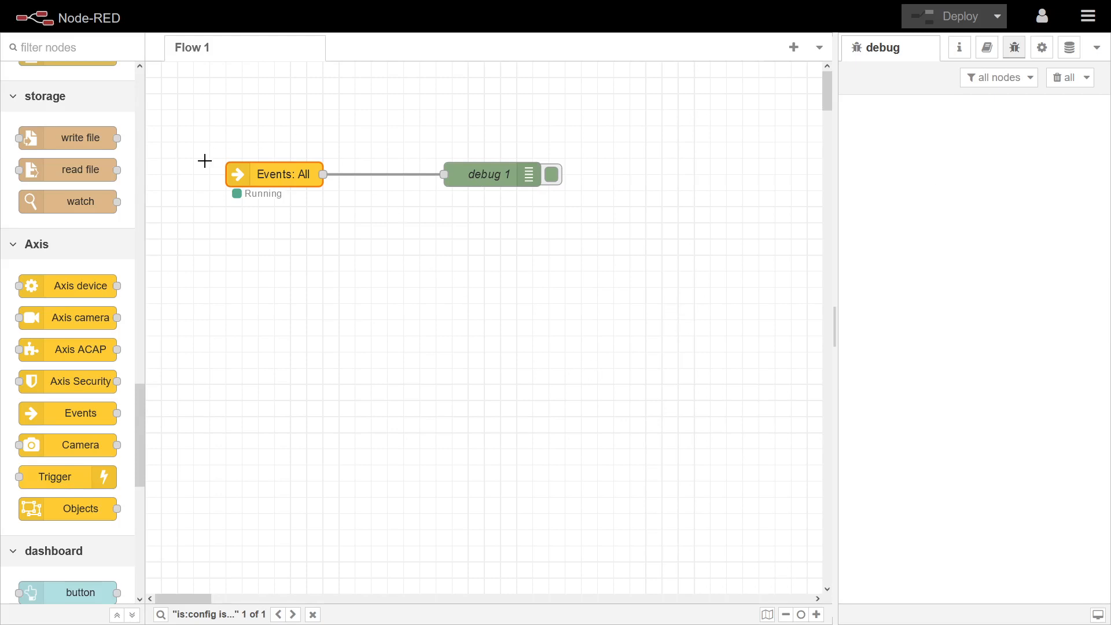
{"action": "left_click_drag", "start_coordinate": [211, 142], "coordinate": [369, 253]}
- Switch to the AXIS Q3536-LVE camera's web page and open the AXIS Object Analytics app
{"action": "mouse_move", "coordinate": [118, 5]}
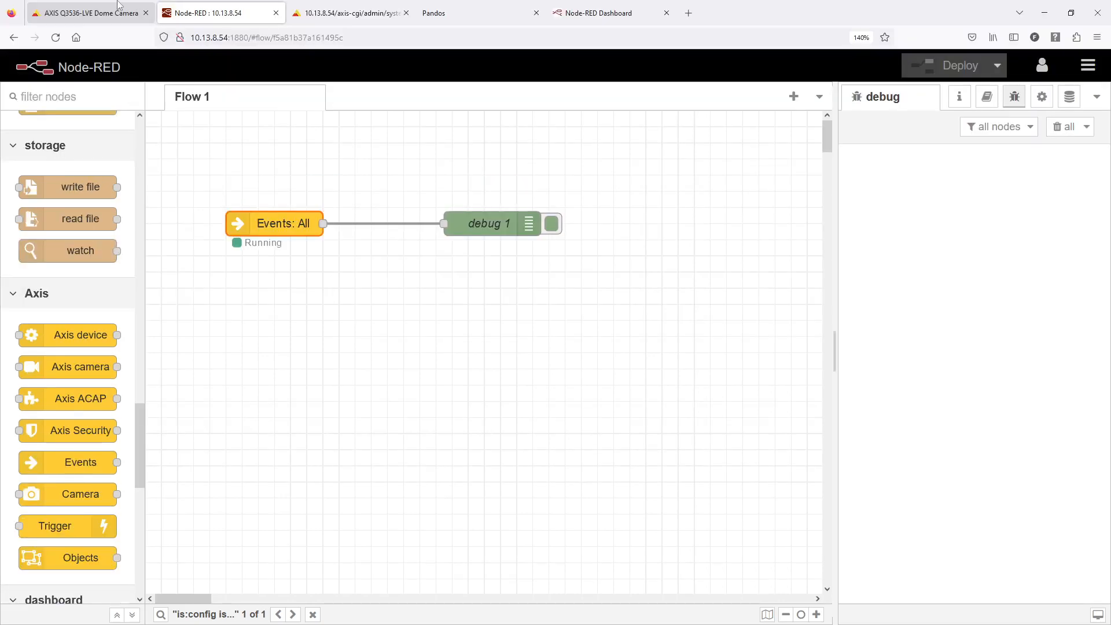
{"action": "left_click", "coordinate": [84, 14]}
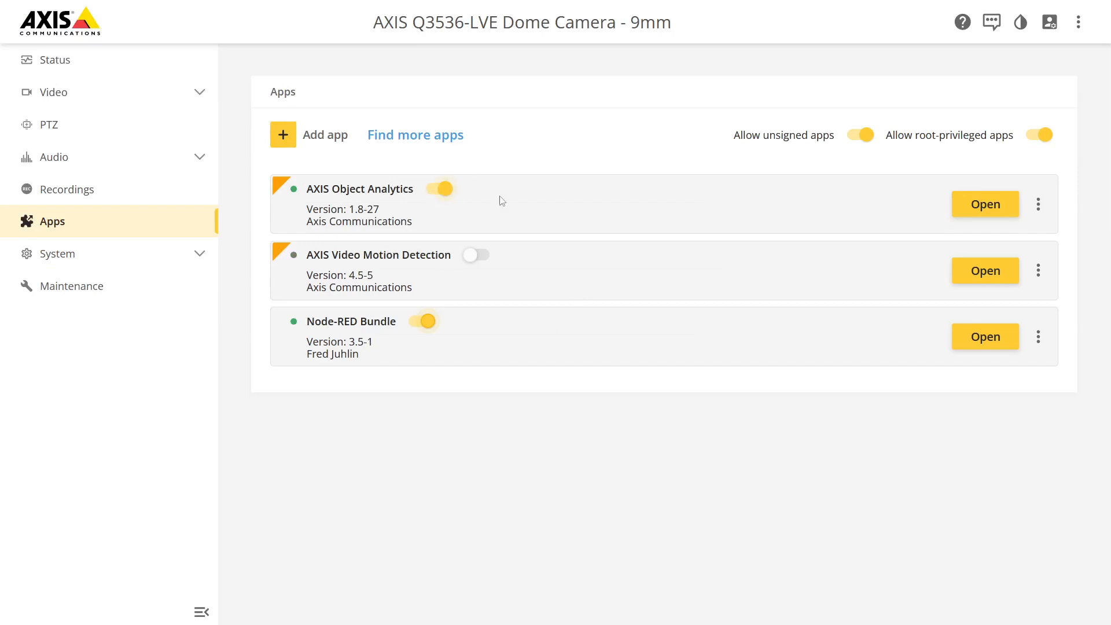
{"action": "left_click", "coordinate": [973, 208]}
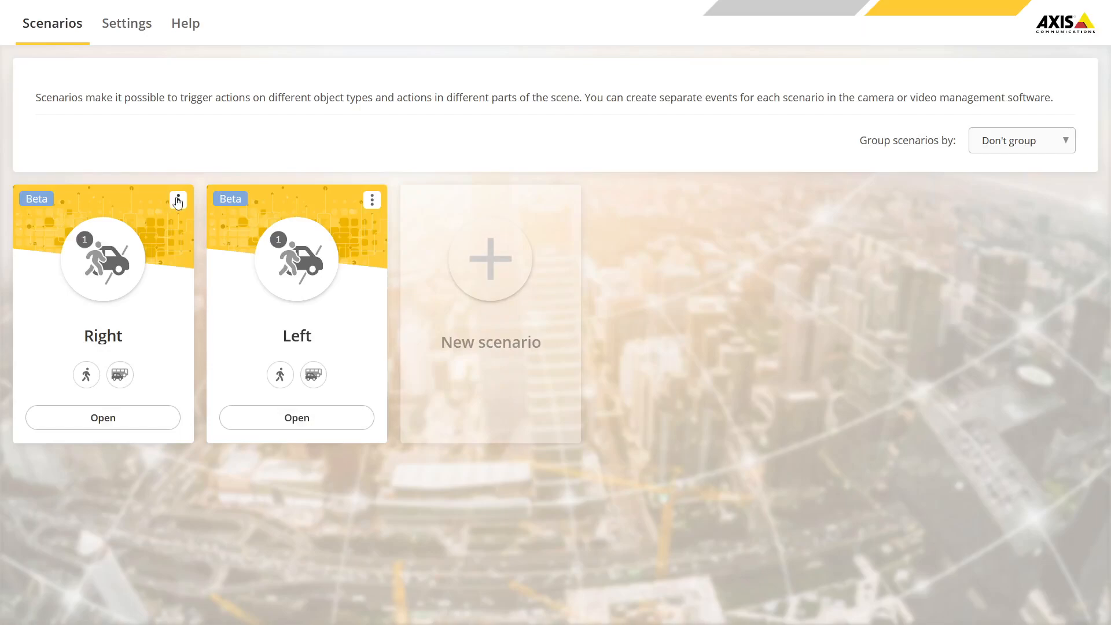
- Delete the Right and Left scenarios from AXIS Object Analytics
{"action": "left_click", "coordinate": [178, 200]}
{"action": "left_click", "coordinate": [143, 255]}
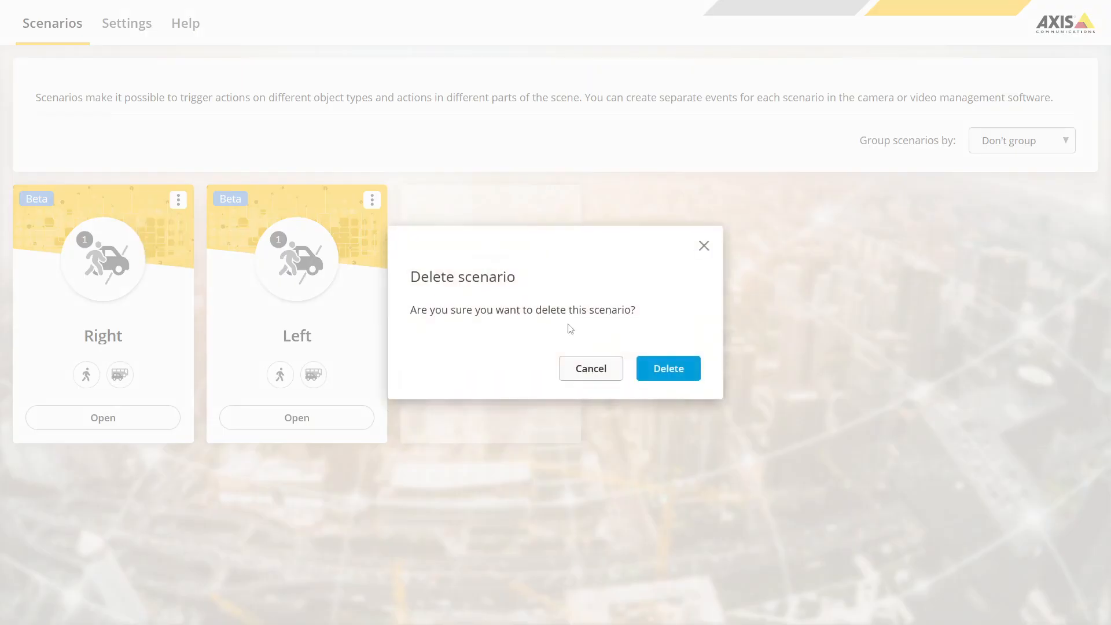
{"action": "left_click", "coordinate": [669, 369]}
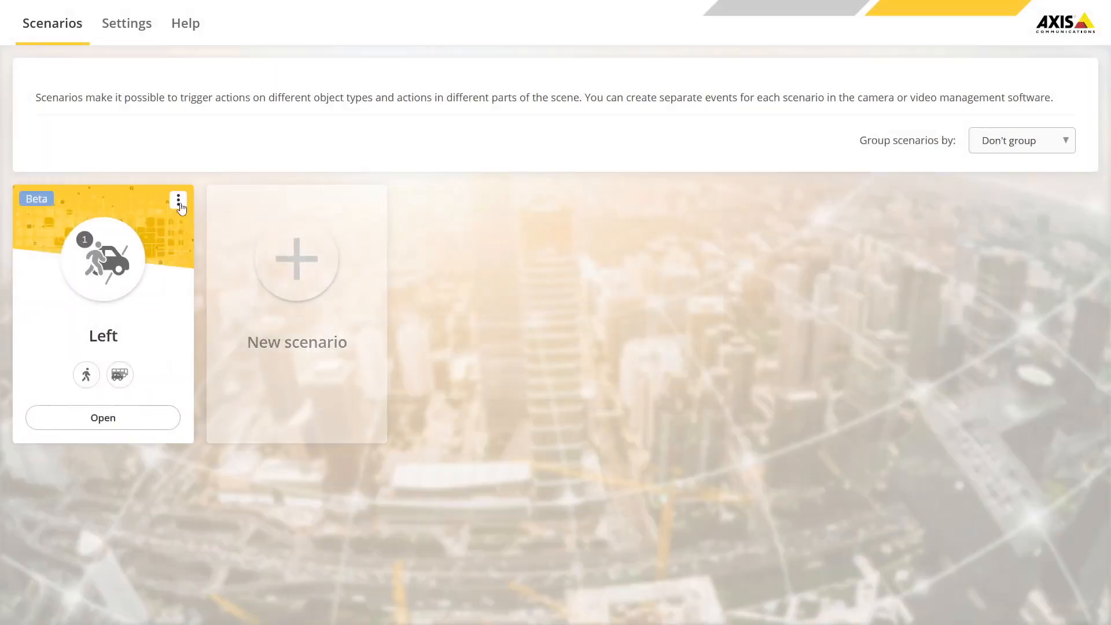
{"action": "left_click", "coordinate": [178, 199]}
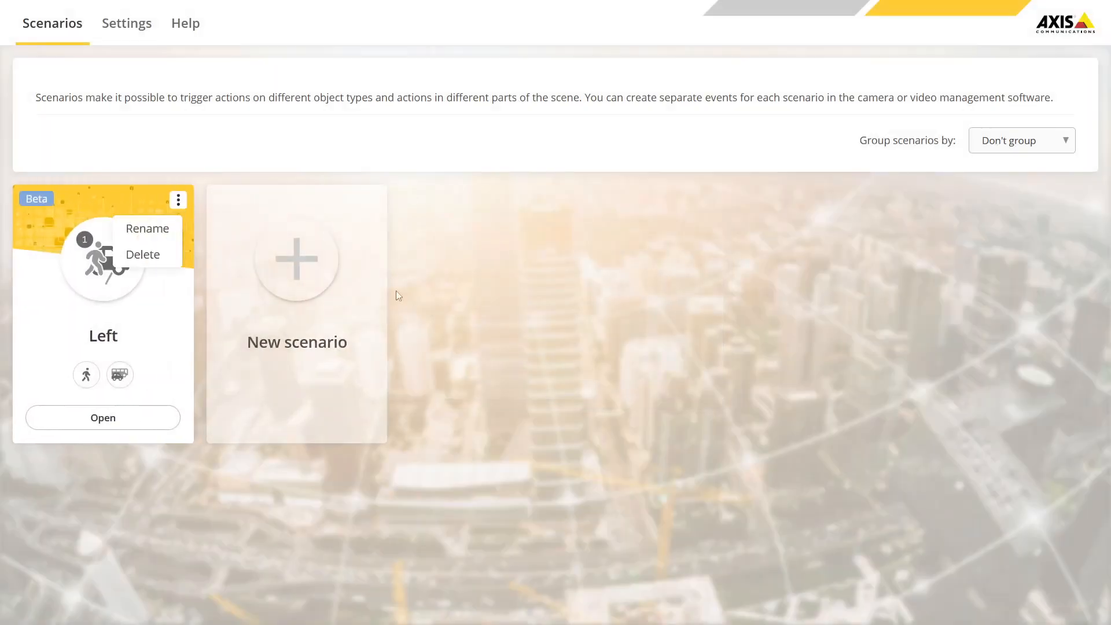
{"action": "left_click", "coordinate": [145, 257]}
{"action": "left_click", "coordinate": [655, 369]}
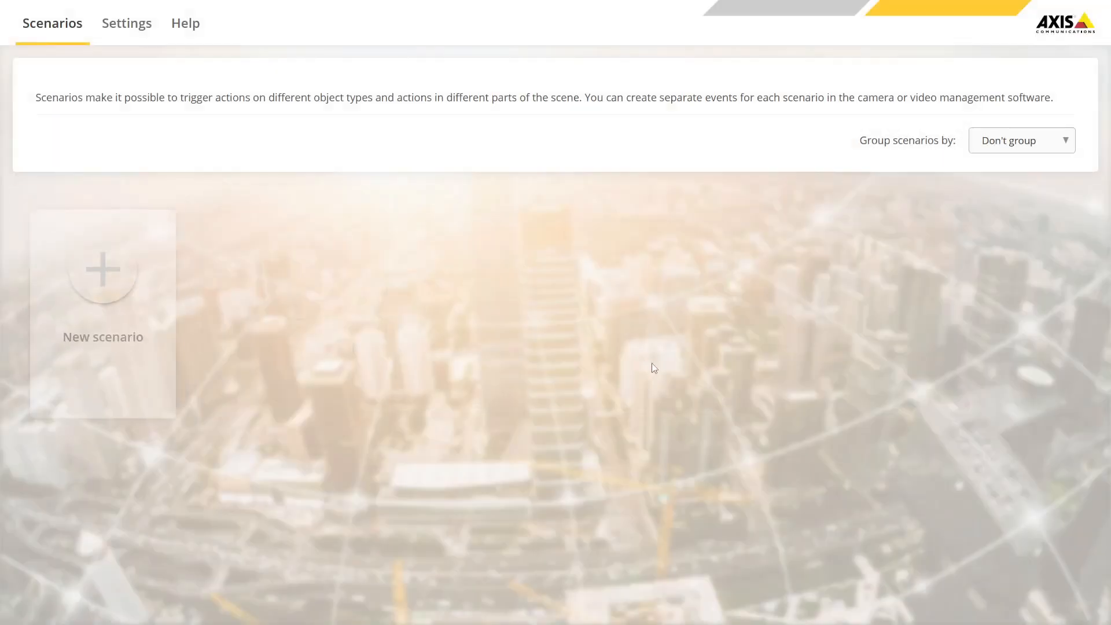
- Create an Object in area scenario that detects only cars, keeping the default include area
{"action": "left_click", "coordinate": [113, 259]}
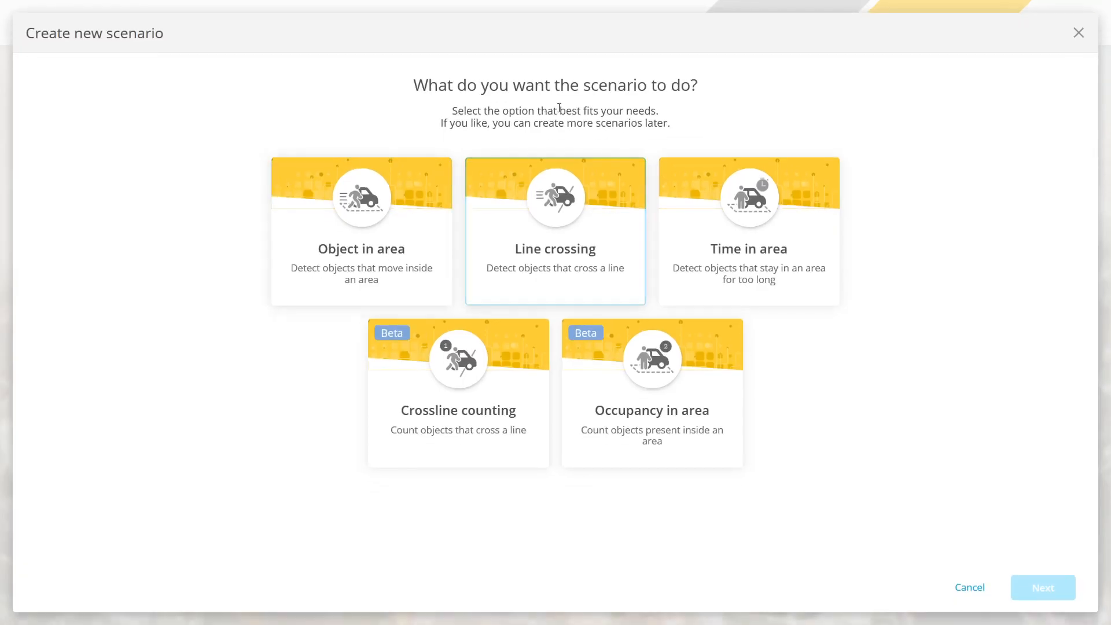
{"action": "left_click", "coordinate": [362, 207]}
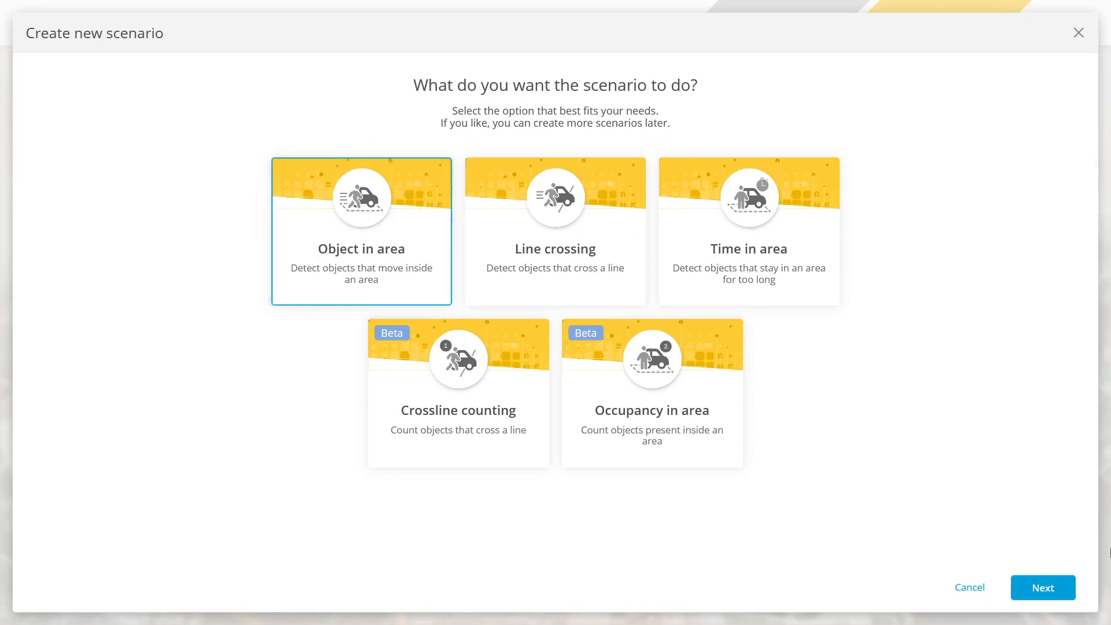
{"action": "left_click", "coordinate": [1062, 588]}
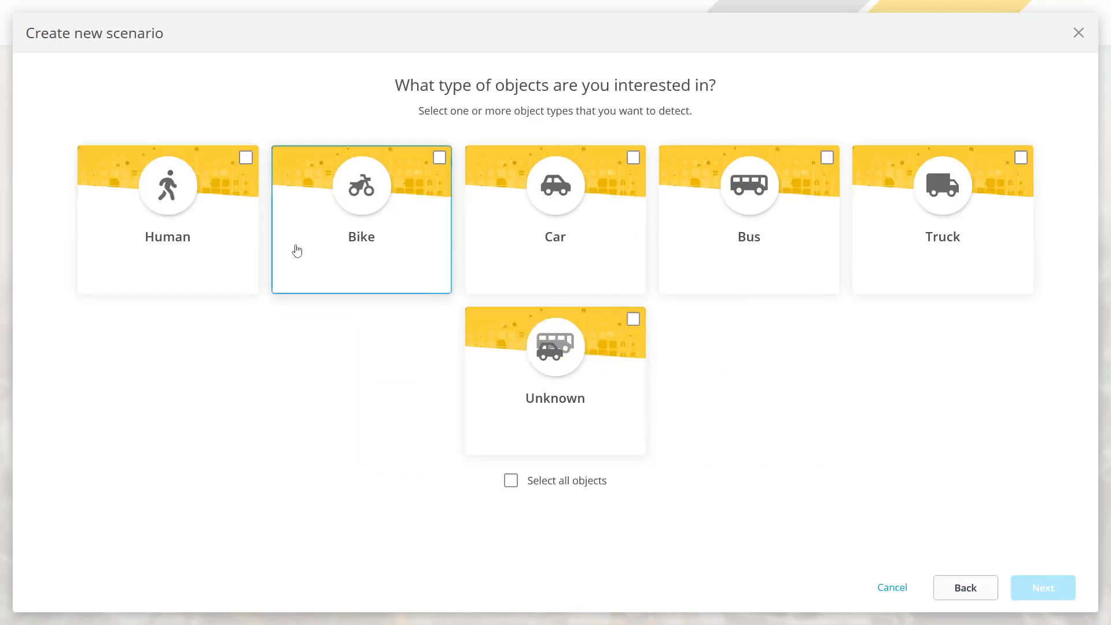
{"action": "left_click", "coordinate": [633, 160]}
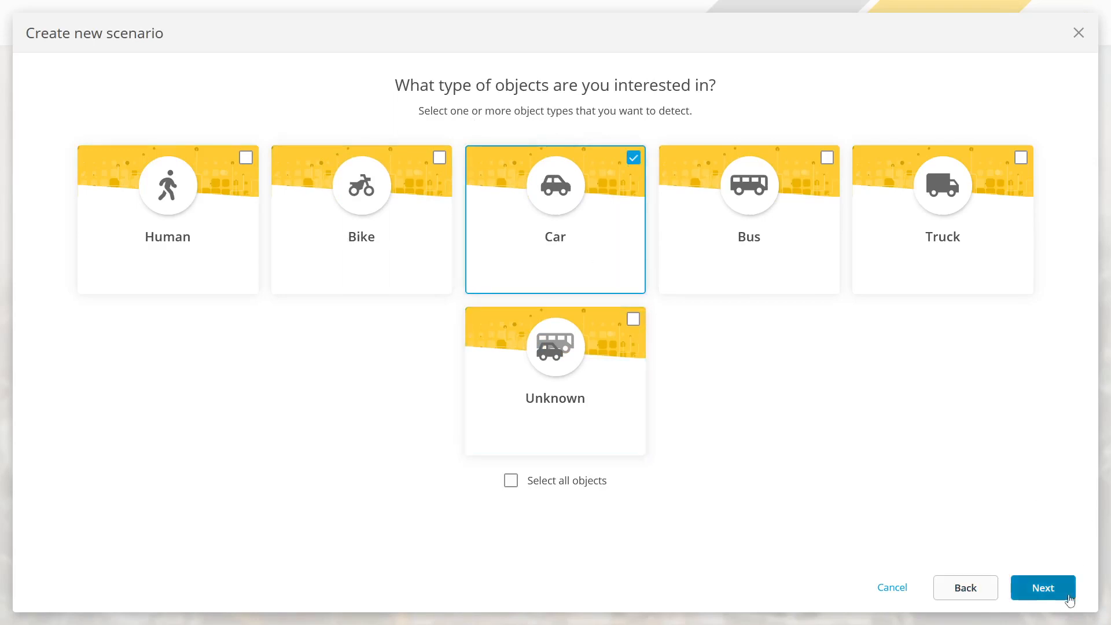
{"action": "left_click", "coordinate": [1049, 590]}
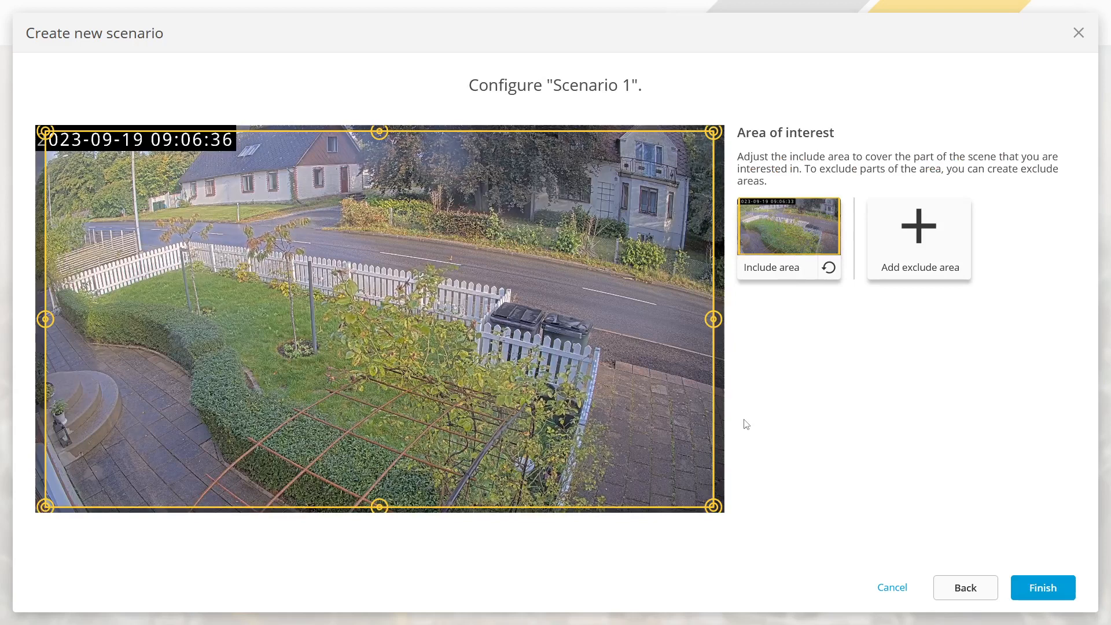
{"action": "left_click", "coordinate": [1039, 589]}
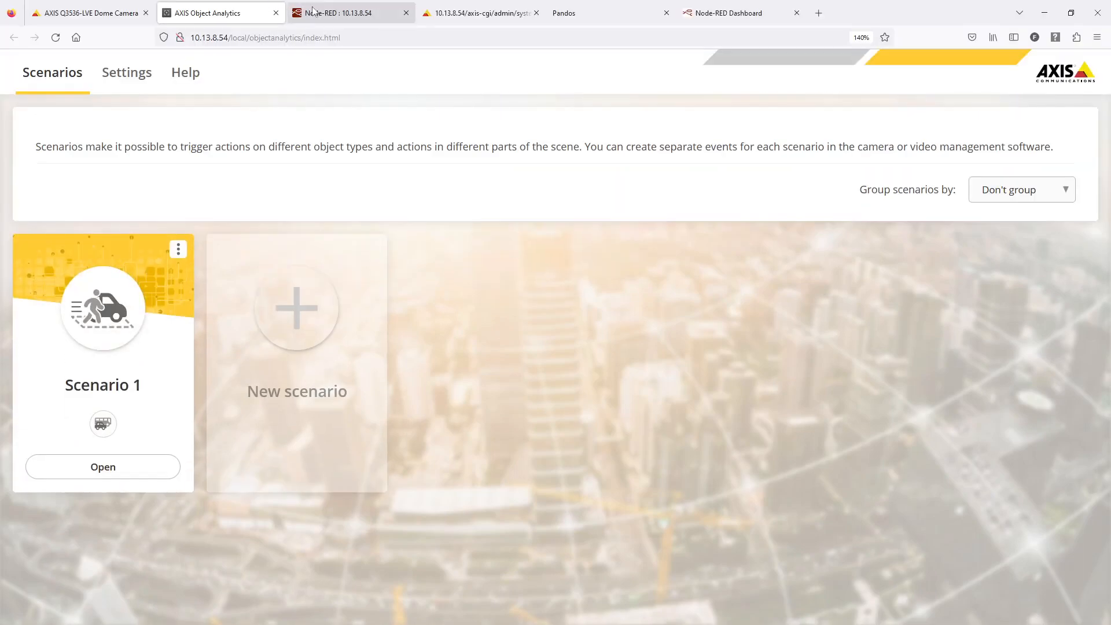
- Switch to Node-RED and examine the topic and payload of the new scenario's event in the debug messages
{"action": "left_click", "coordinate": [318, 12]}
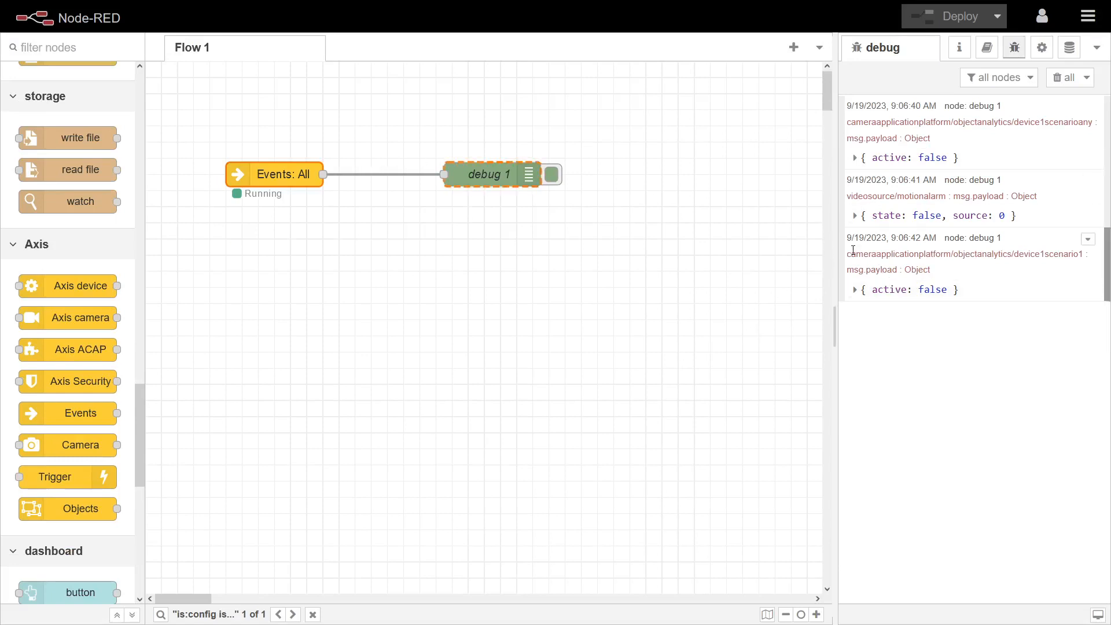
{"action": "double_click", "coordinate": [856, 255]}
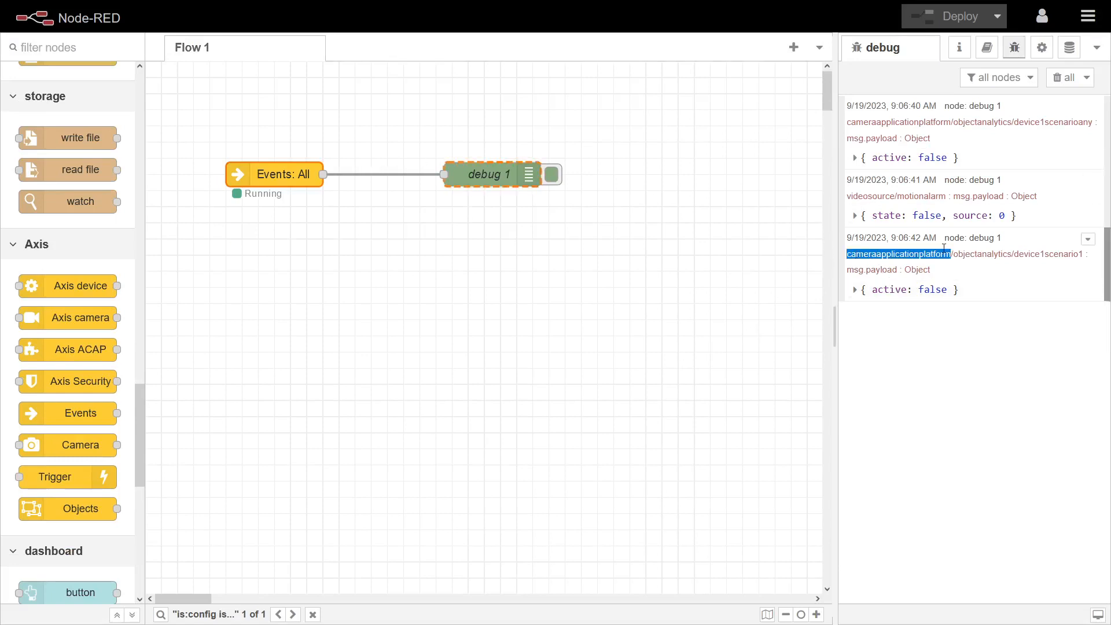
{"action": "double_click", "coordinate": [967, 253]}
{"action": "double_click", "coordinate": [1035, 255]}
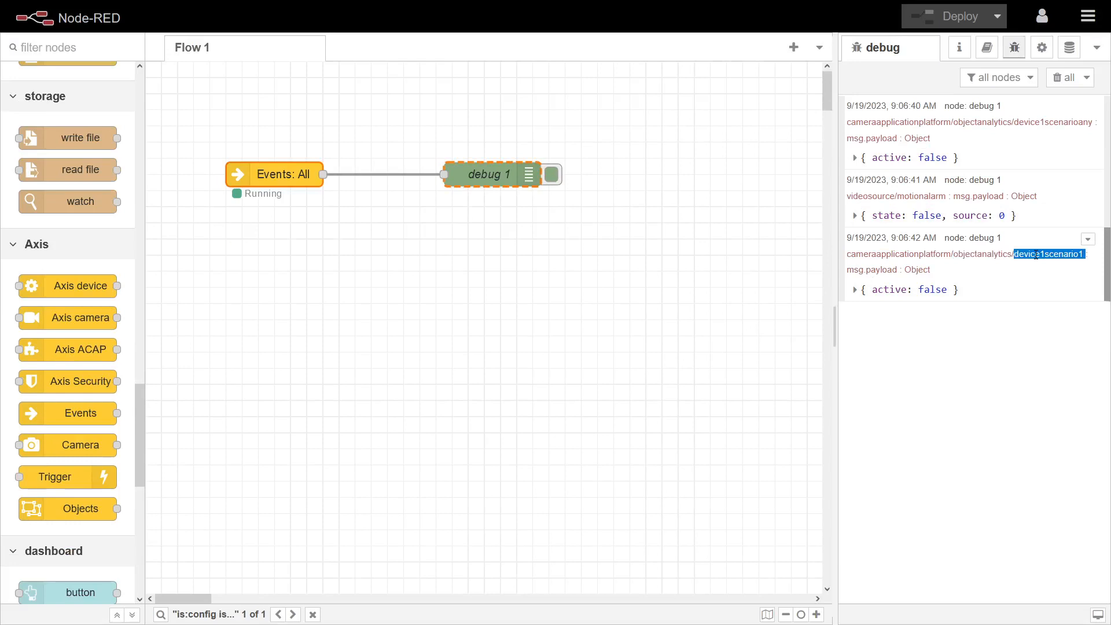
{"action": "left_click", "coordinate": [855, 291]}
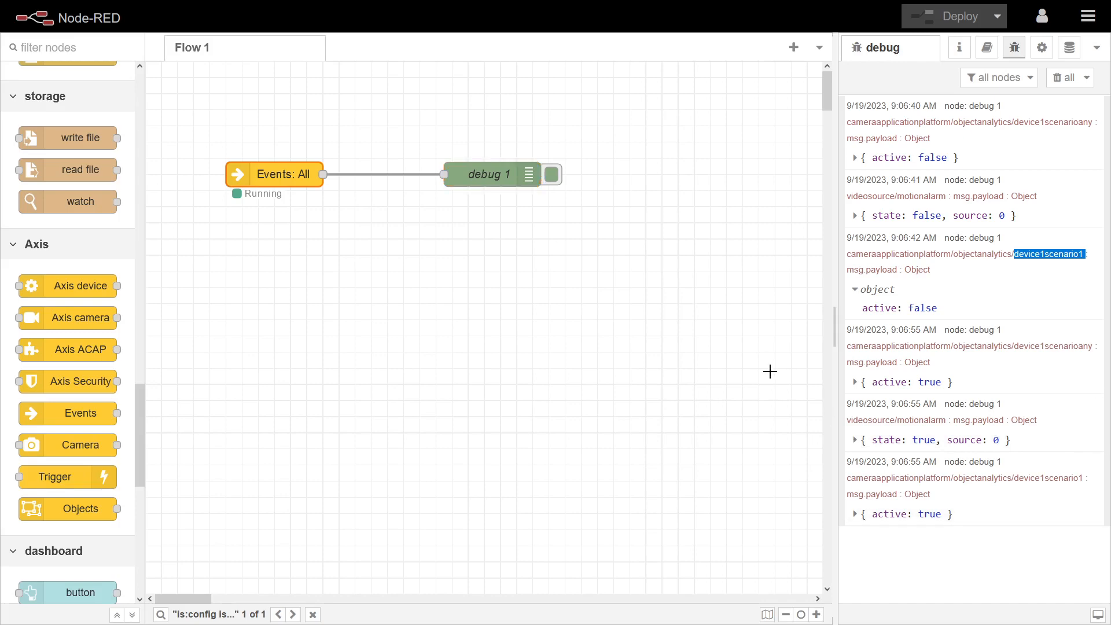
{"action": "left_click", "coordinate": [529, 353]}
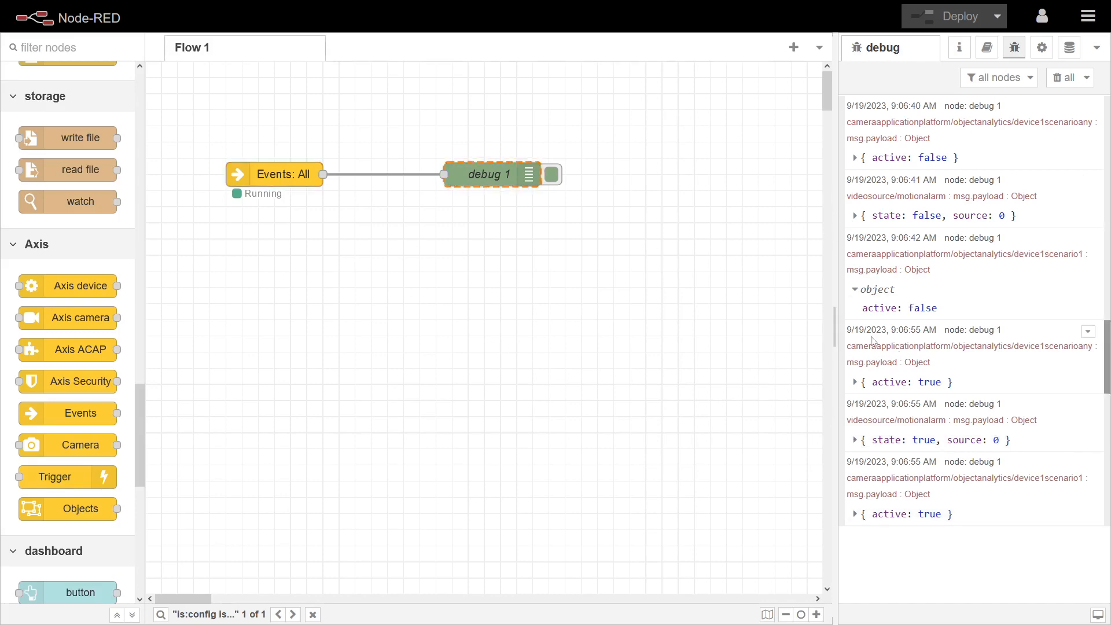
- Set the Events node's event group to ACAP and clear all debug messages
{"action": "left_click", "coordinate": [290, 172]}
{"action": "double_click", "coordinate": [289, 172]}
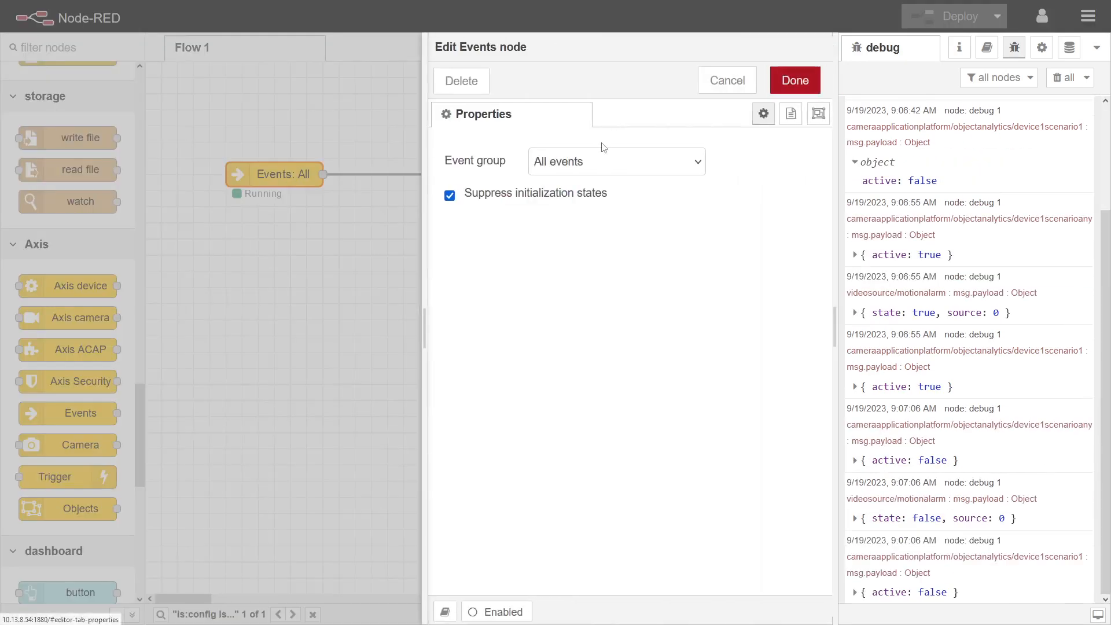
{"action": "left_click", "coordinate": [598, 165]}
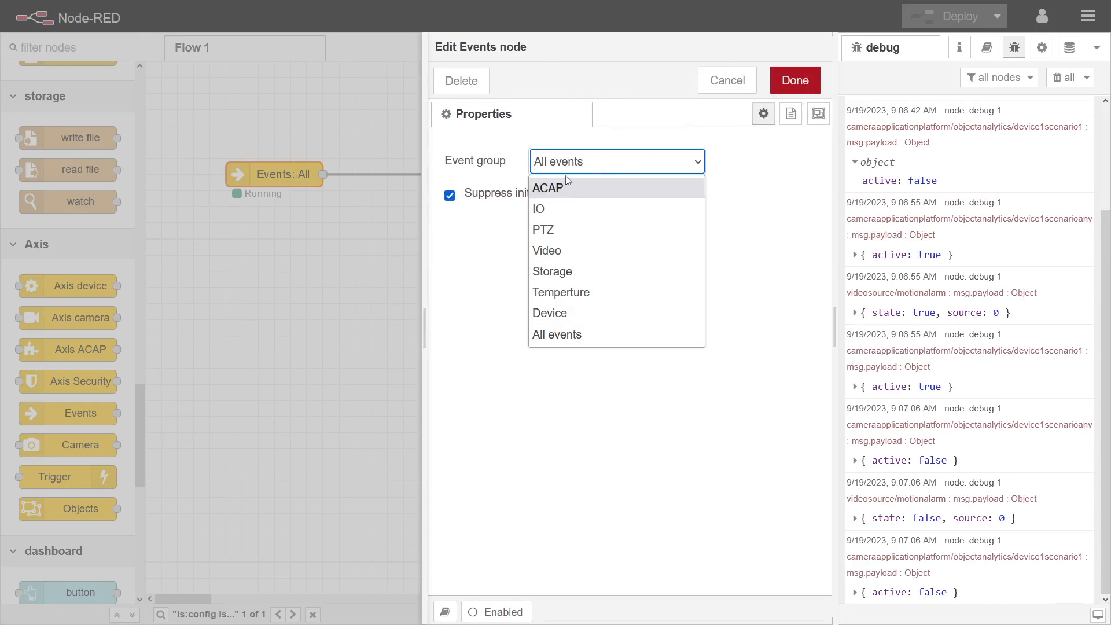
{"action": "left_click", "coordinate": [572, 189]}
{"action": "left_click", "coordinate": [797, 81]}
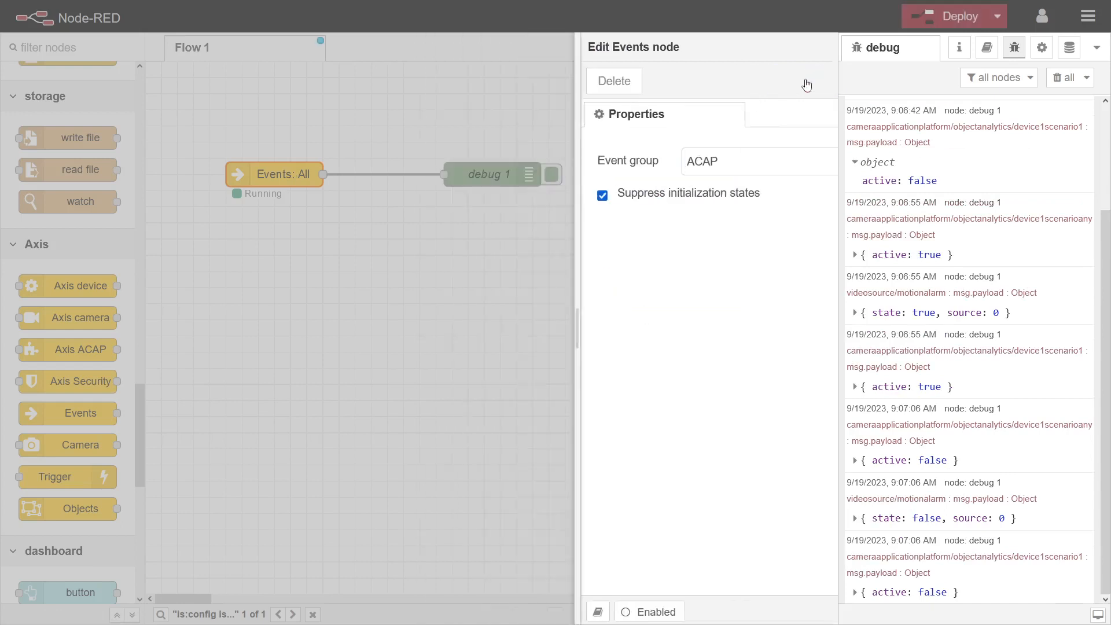
{"action": "left_click", "coordinate": [1059, 77]}
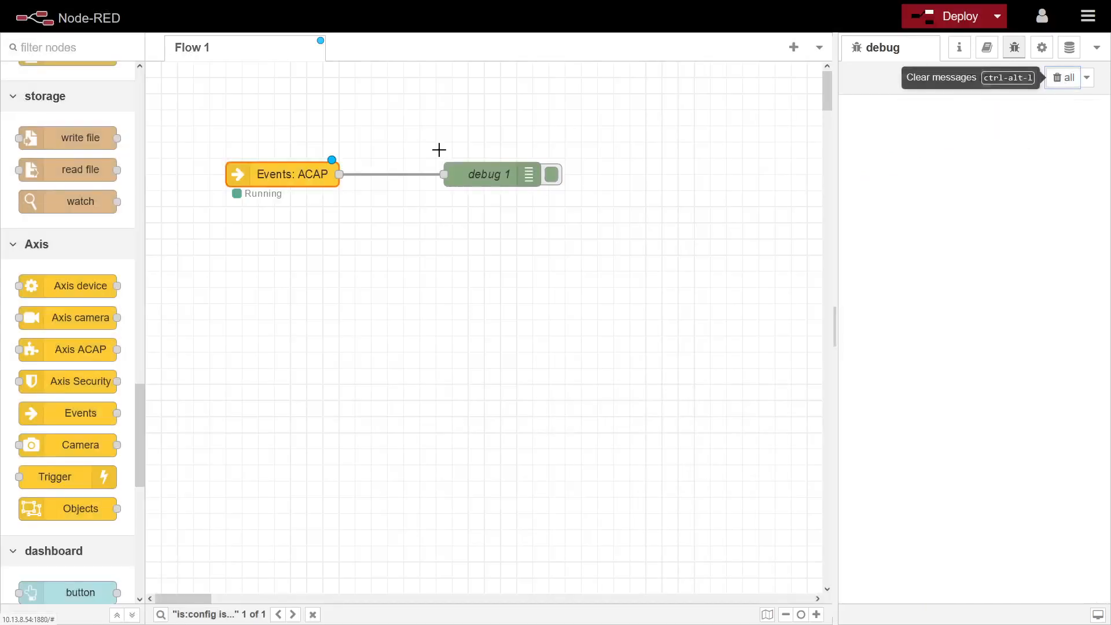
- Disable Suppress initialization states on the Events: ACAP node and deploy the flow
{"action": "double_click", "coordinate": [323, 171]}
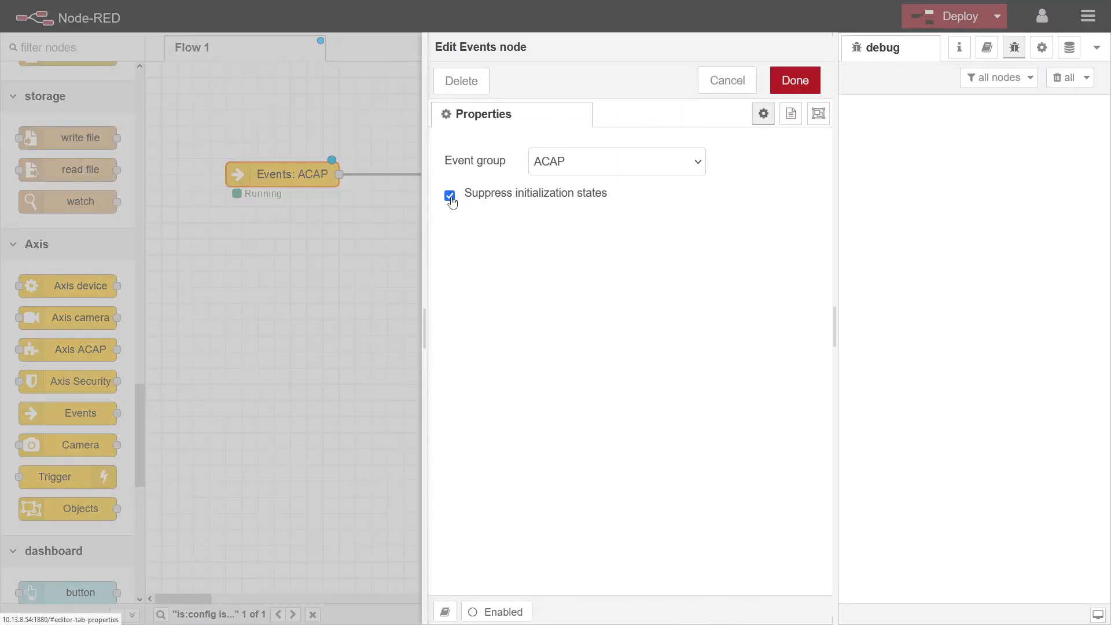
{"action": "left_click", "coordinate": [450, 195]}
{"action": "left_click", "coordinate": [793, 81]}
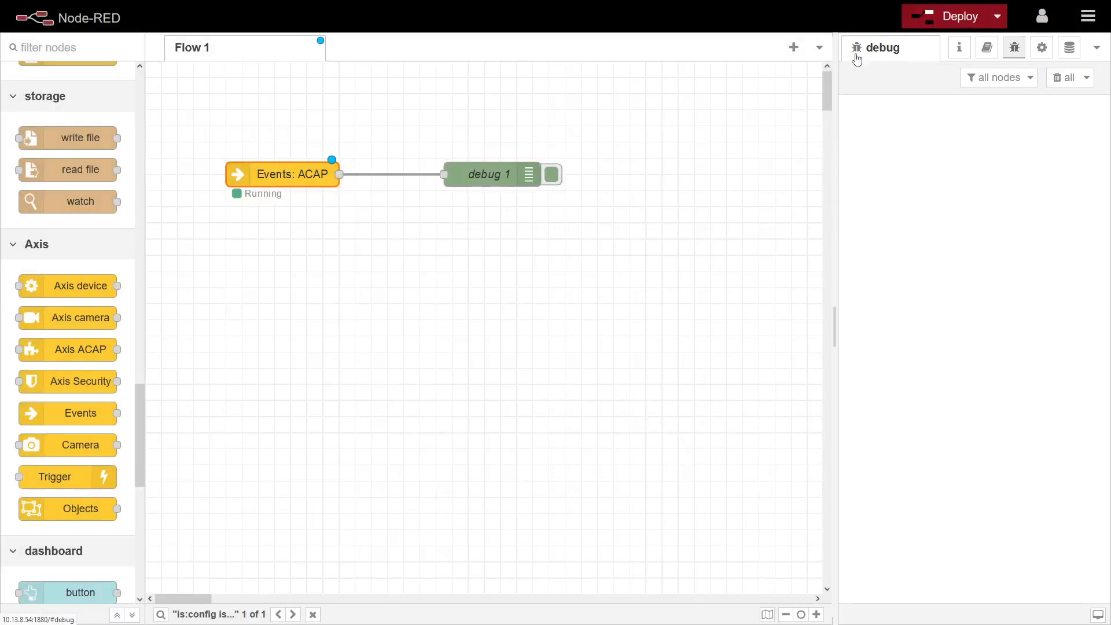
{"action": "left_click", "coordinate": [948, 16]}
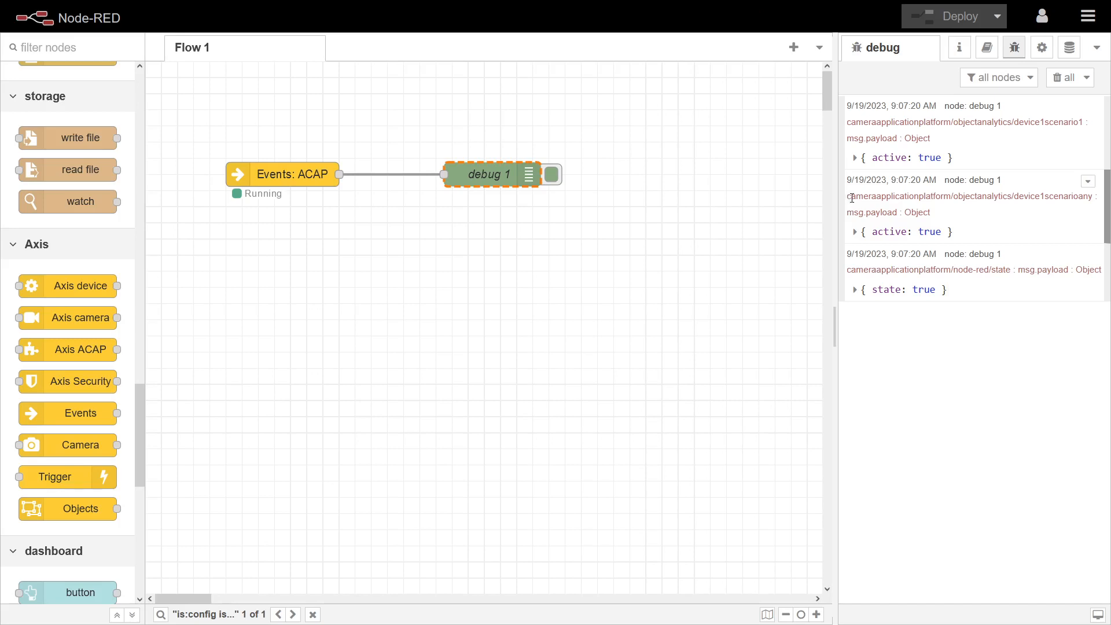
- Widen the debug sidebar and copy the topic cameraapplicationplatform/objectanalytics/device1scenario1 from the first debug message
{"action": "left_click_drag", "start_coordinate": [848, 197], "coordinate": [955, 200]}
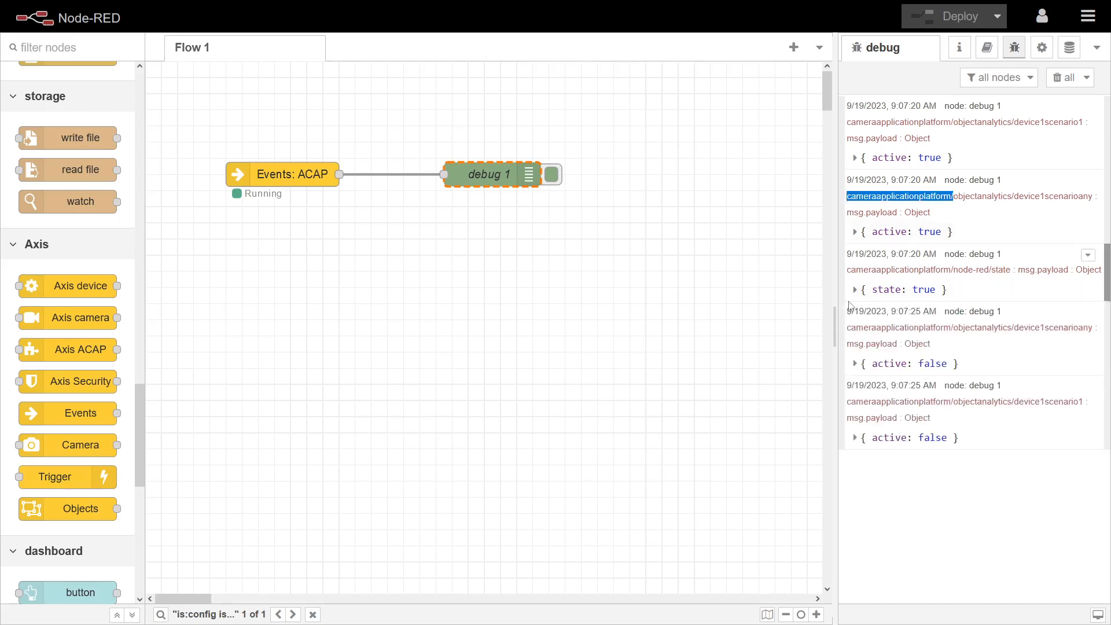
{"action": "left_click_drag", "start_coordinate": [835, 317], "coordinate": [473, 317]}
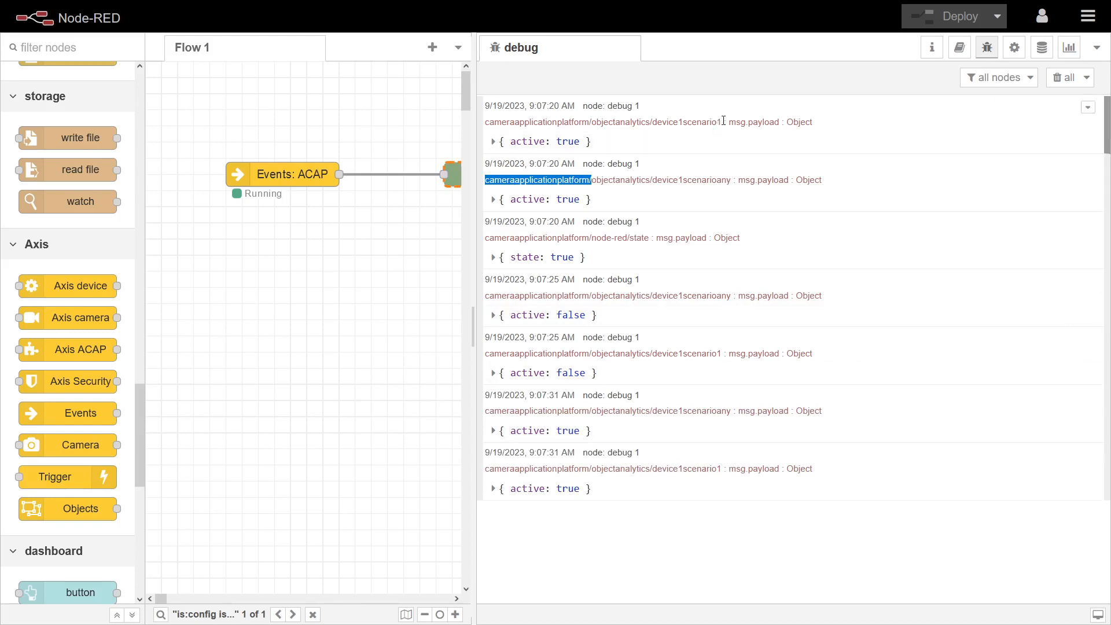
{"action": "left_click_drag", "start_coordinate": [723, 120], "coordinate": [485, 129]}
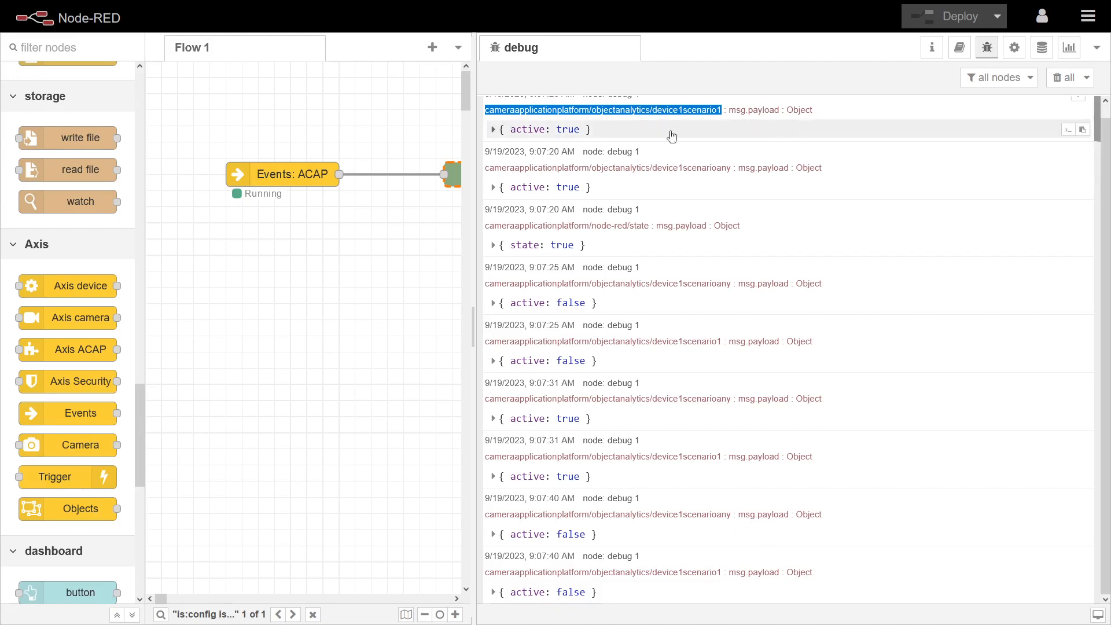
{"action": "right_click", "coordinate": [661, 113]}
{"action": "left_click", "coordinate": [680, 122]}
- Narrow the debug sidebar and move the debug 1 node farther away from the Events: ACAP node
{"action": "left_click", "coordinate": [377, 273]}
{"action": "left_click_drag", "start_coordinate": [472, 326], "coordinate": [749, 322]}
{"action": "left_click_drag", "start_coordinate": [492, 184], "coordinate": [597, 184]}
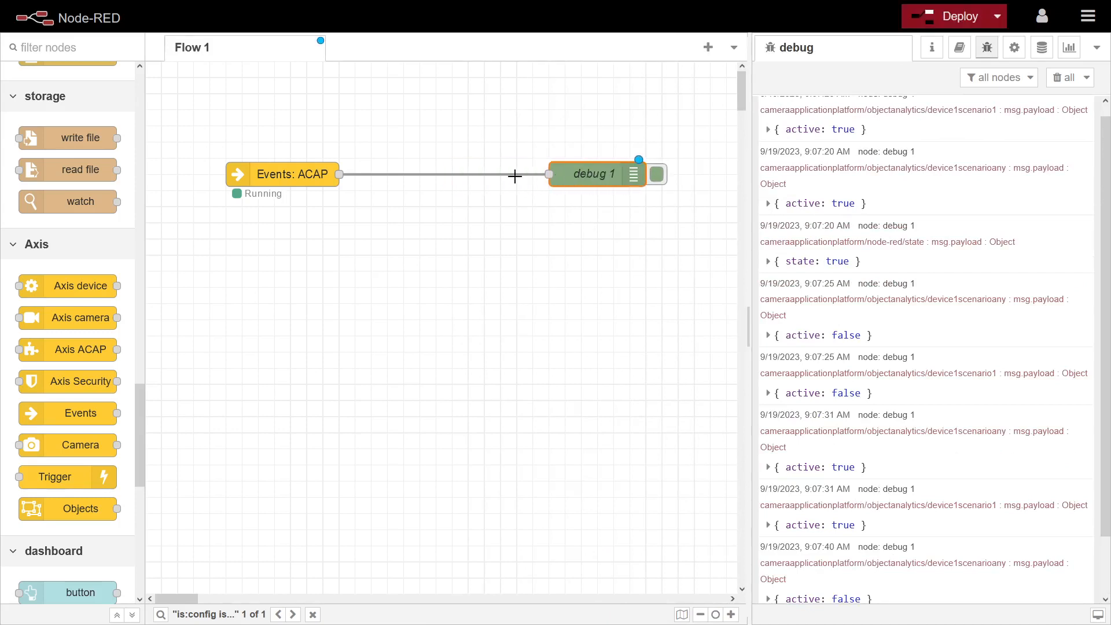
- Add a switch node and insert it into the wire between Events: ACAP and debug 1
{"action": "left_click", "coordinate": [409, 144], "text": "ctrl"}
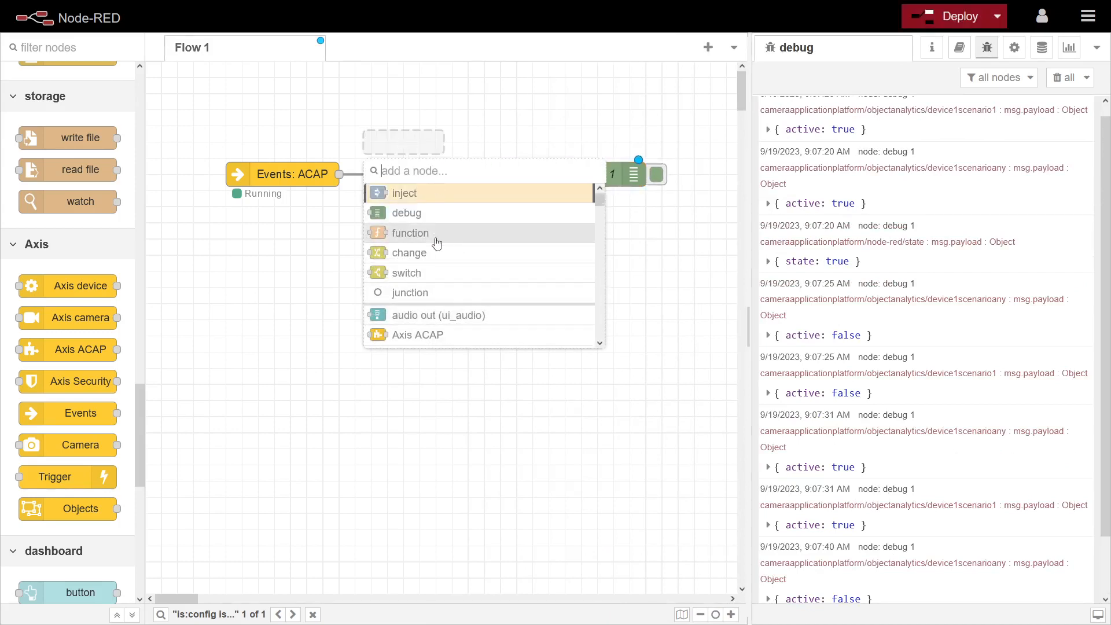
{"action": "left_click", "coordinate": [440, 272]}
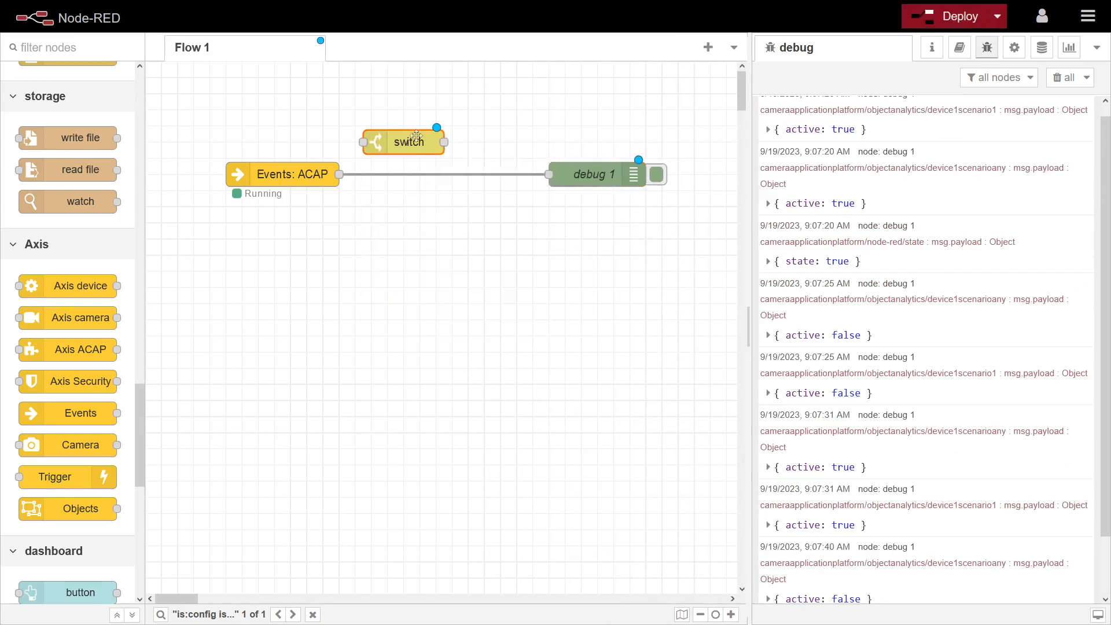
{"action": "left_click_drag", "start_coordinate": [410, 145], "coordinate": [431, 176]}
- Set the switch node to check msg.topic with a rule == the copied topic cameraapplicationplatform/objectanalytics/device1scenario1
{"action": "double_click", "coordinate": [432, 175]}
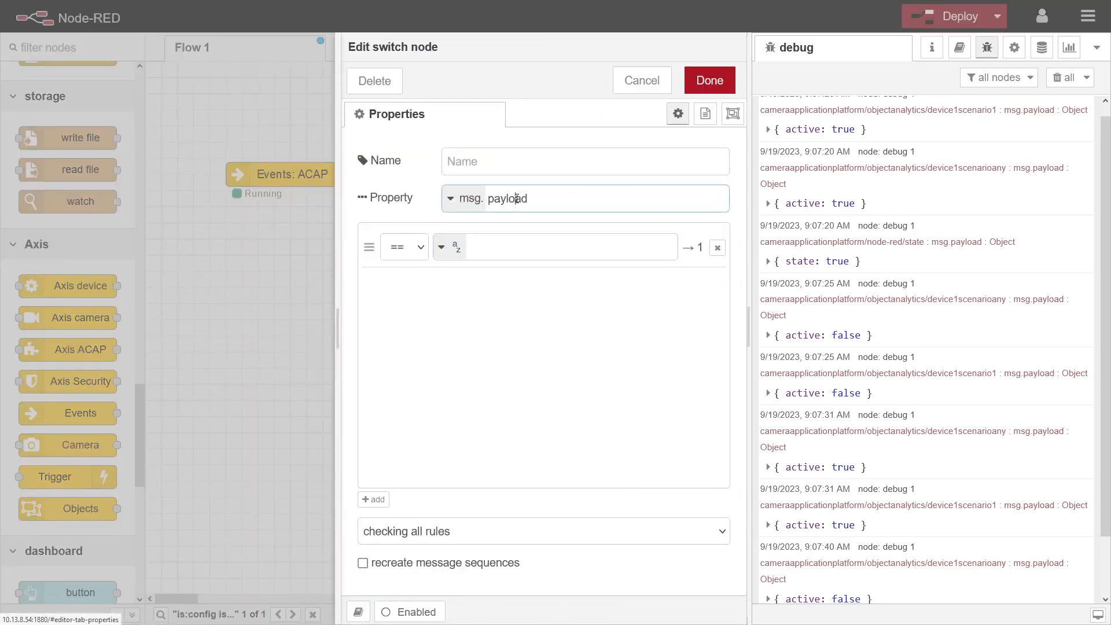
{"action": "double_click", "coordinate": [506, 199]}
{"action": "type", "text": "top"}
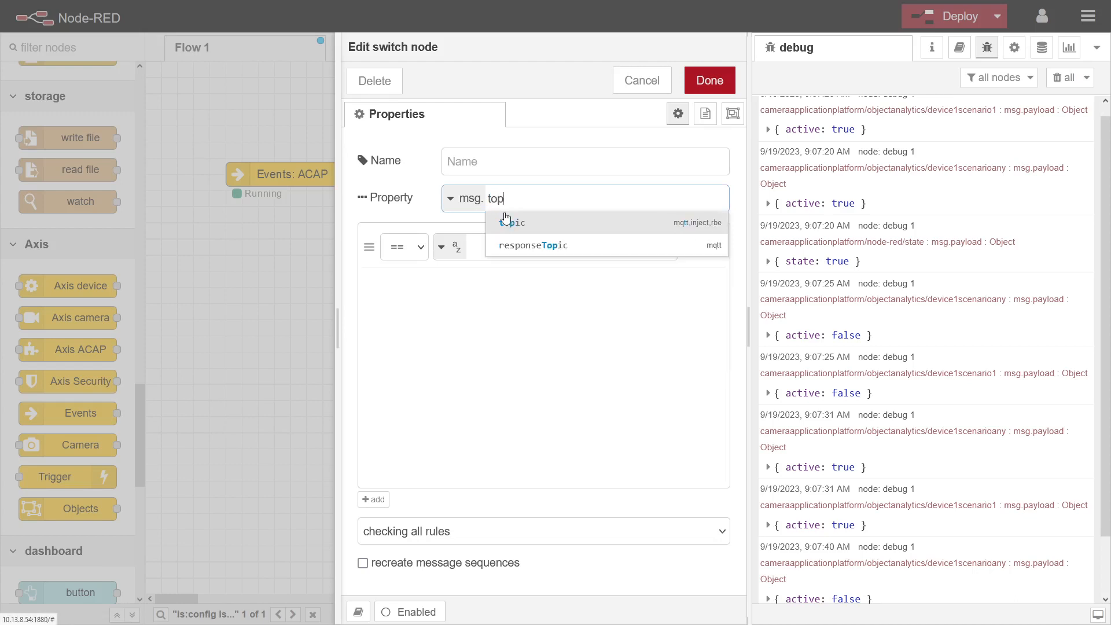
{"action": "type", "text": "ic"}
{"action": "left_click", "coordinate": [524, 304]}
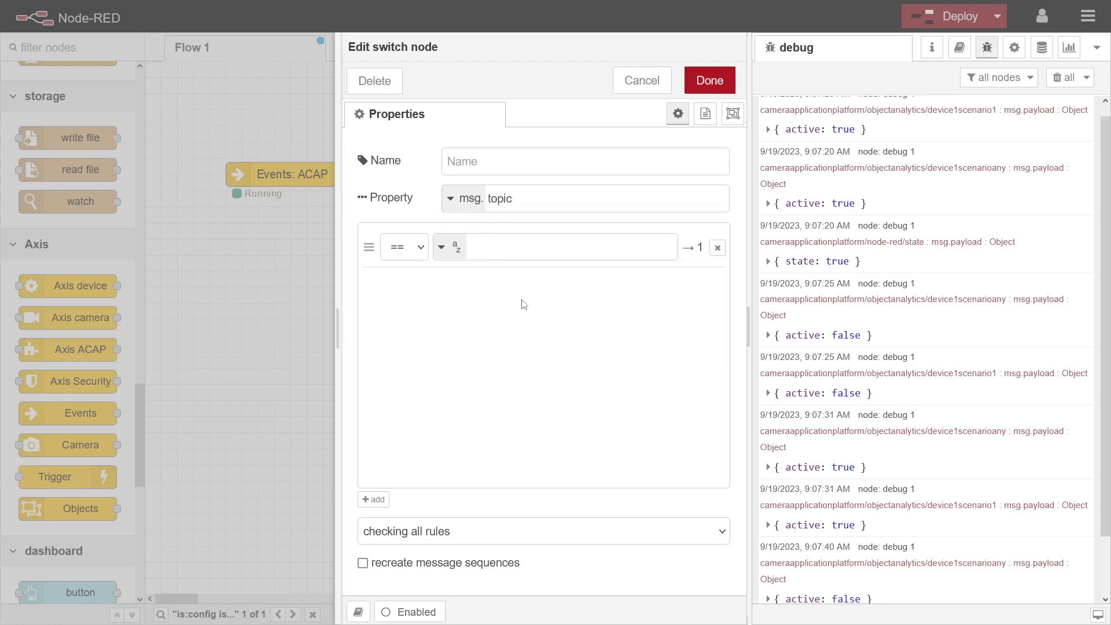
{"action": "left_click", "coordinate": [474, 245]}
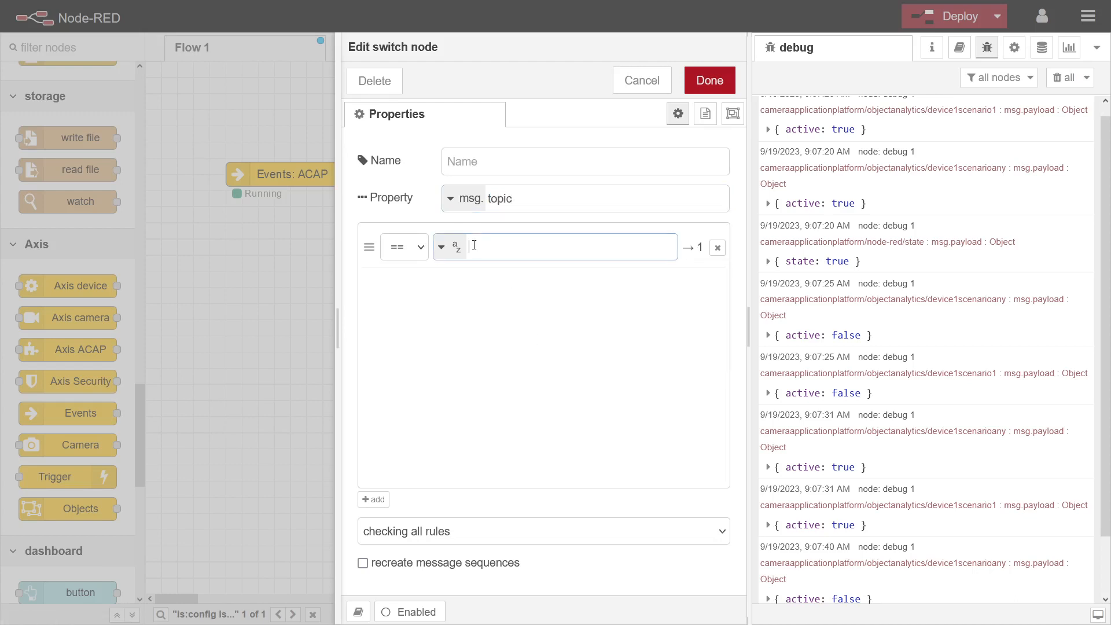
{"action": "key", "text": "ctrl+v"}
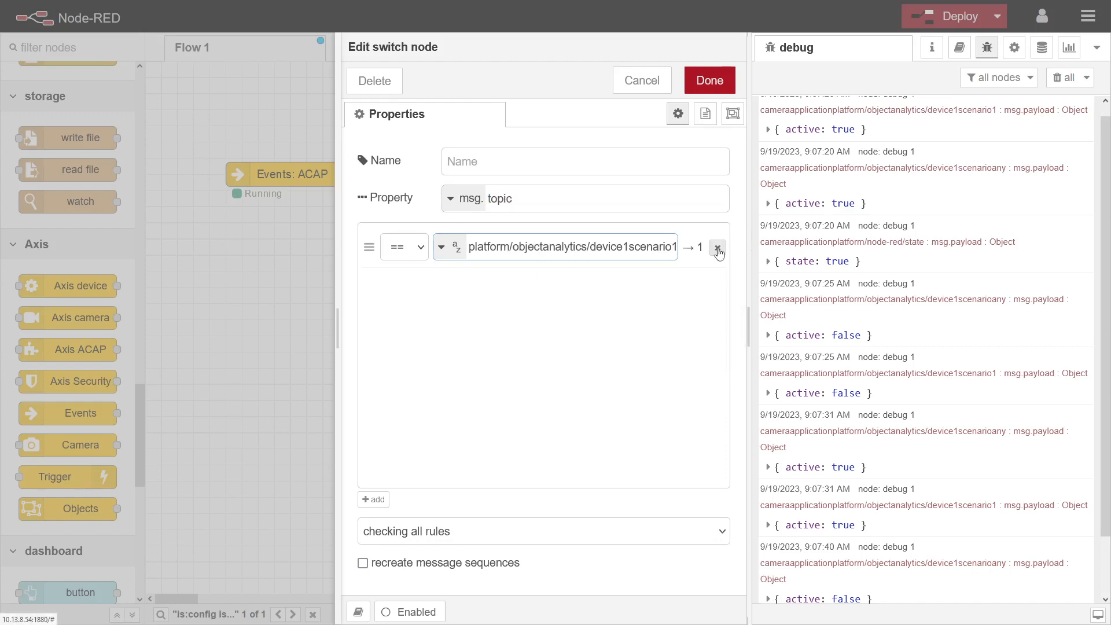
{"action": "left_click", "coordinate": [373, 499]}
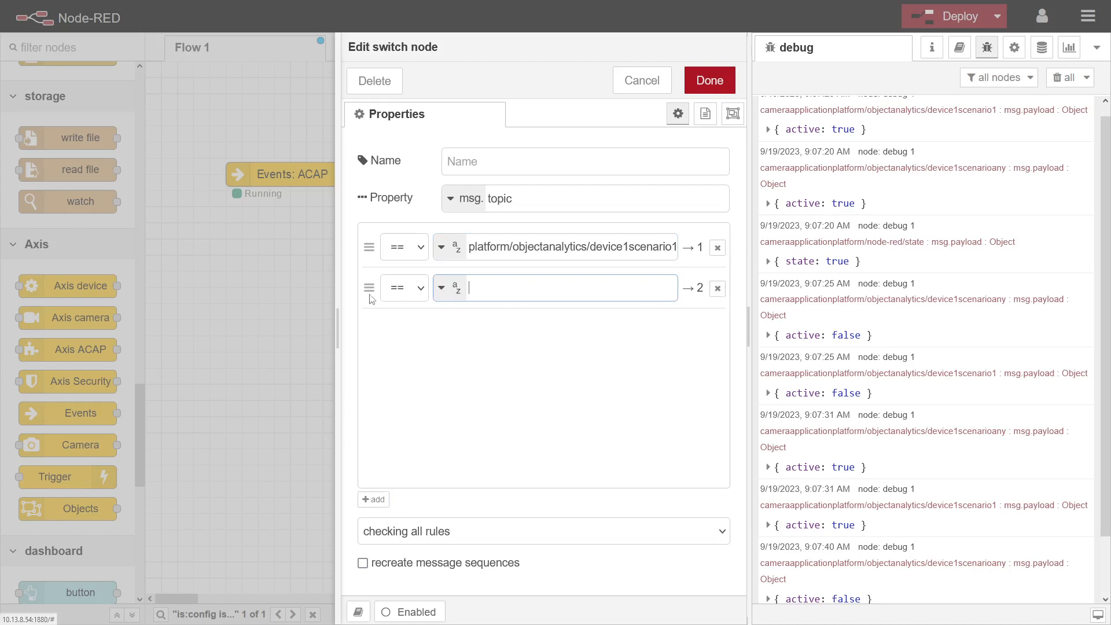
{"action": "left_click", "coordinate": [419, 290]}
{"action": "scroll", "coordinate": [428, 406], "scroll_direction": "down", "scroll_amount": 3}
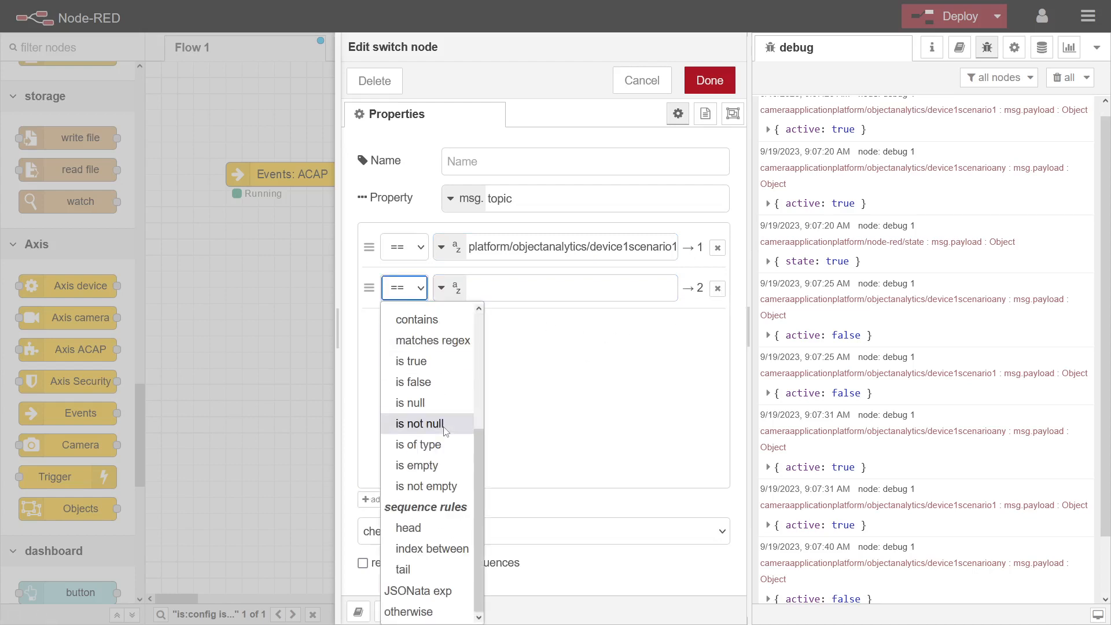
{"action": "left_click", "coordinate": [437, 612]}
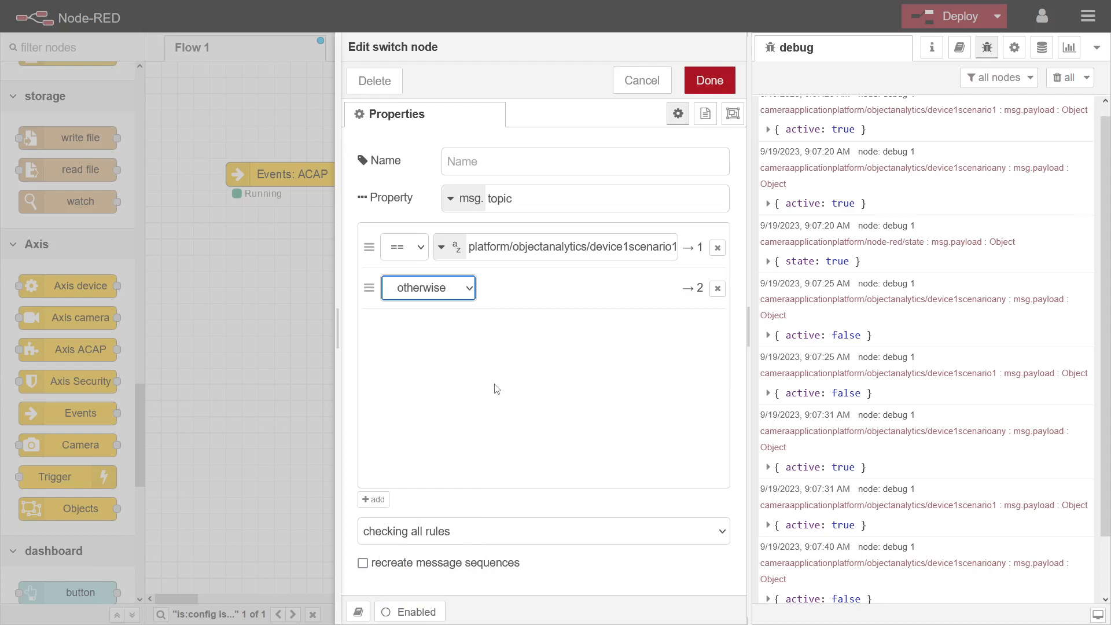
{"action": "double_click", "coordinate": [511, 248]}
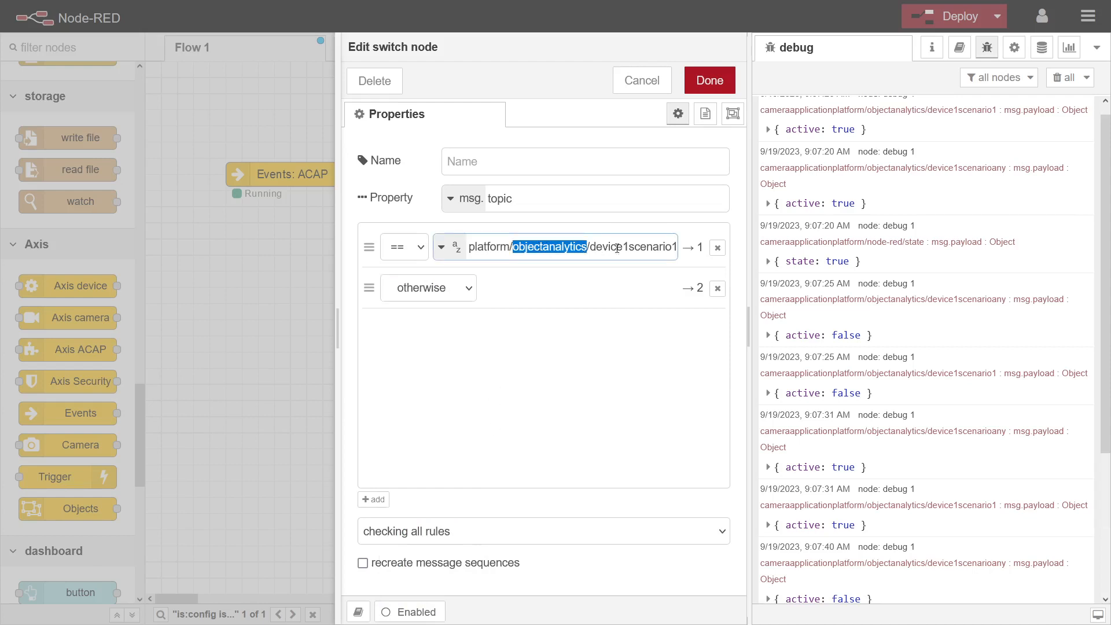
{"action": "double_click", "coordinate": [631, 247]}
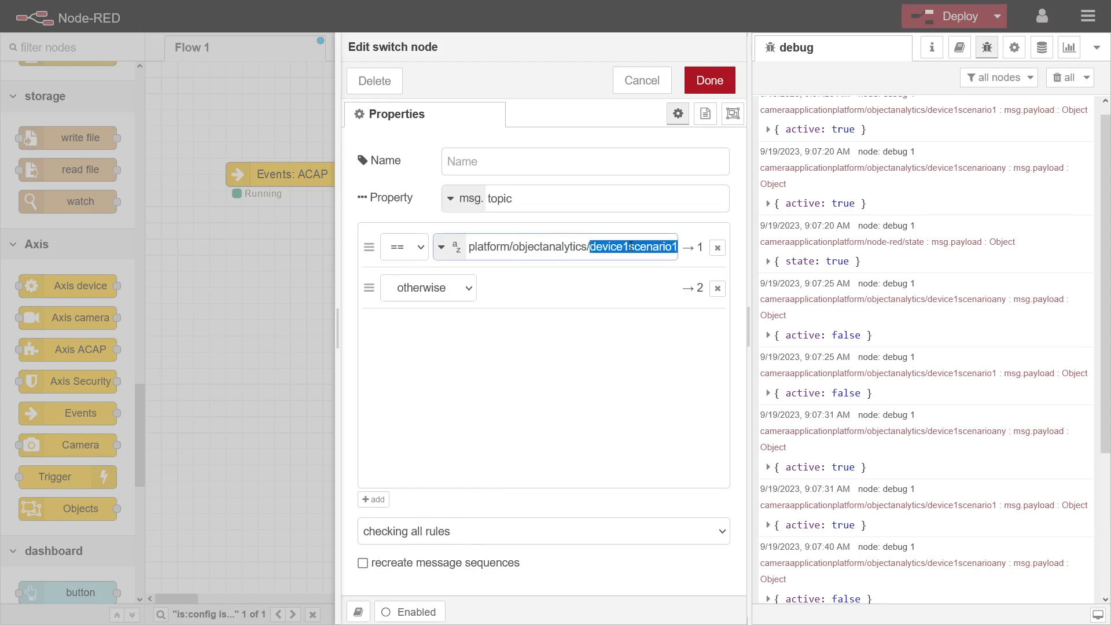
{"action": "left_click", "coordinate": [718, 288]}
{"action": "mouse_move", "coordinate": [755, 5]}
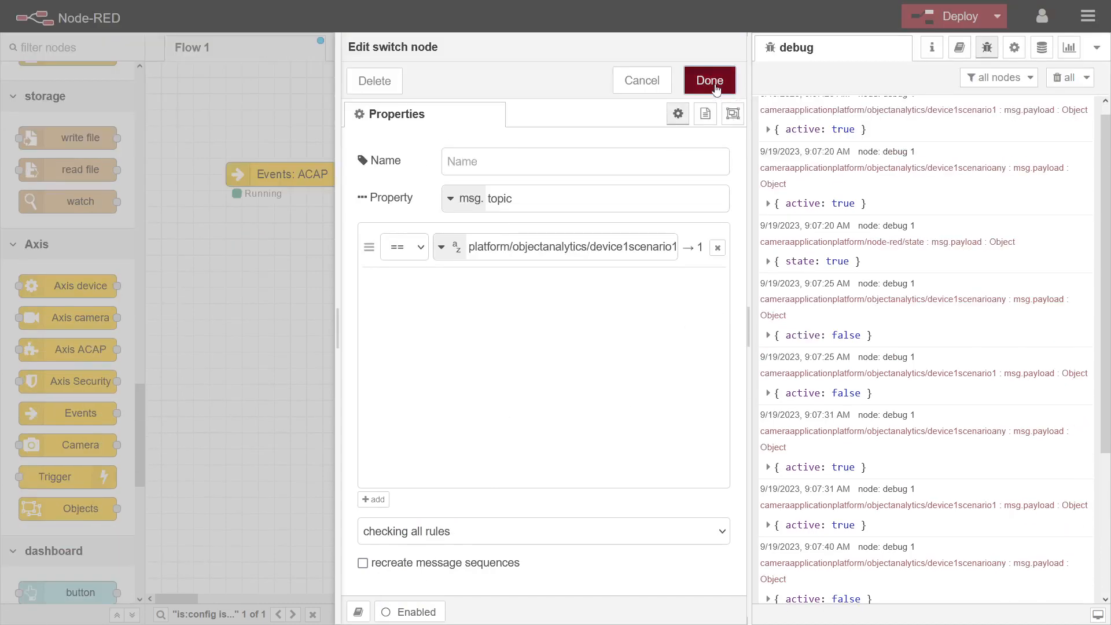
- Deploy the flow with the edited switch node, and expand the new scenario1 message in a cleared debug list
{"action": "left_click", "coordinate": [715, 84]}
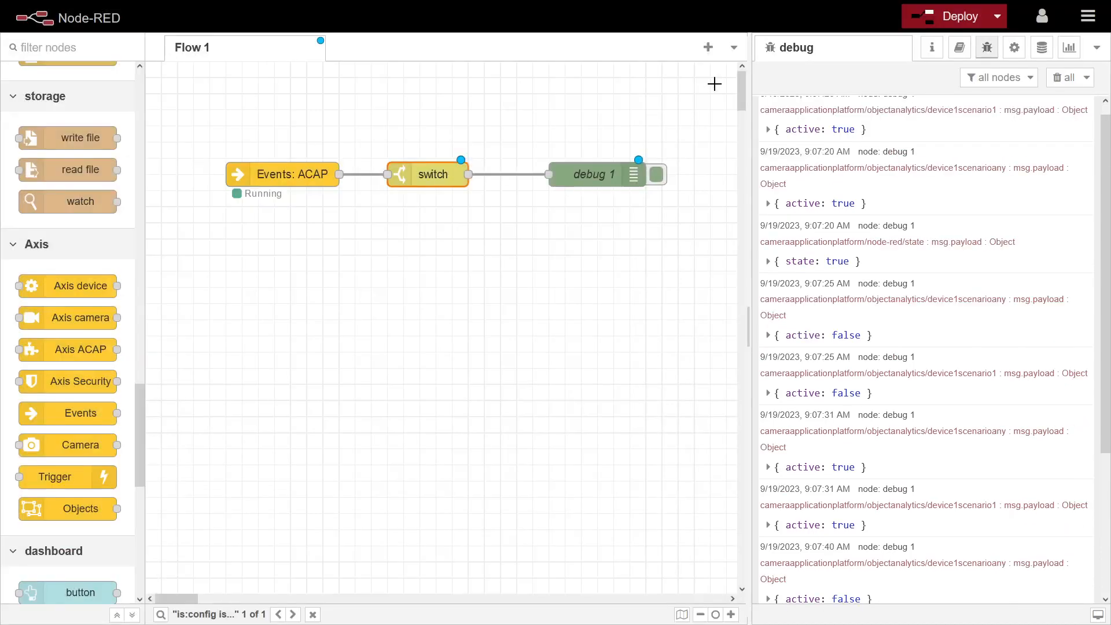
{"action": "left_click", "coordinate": [925, 19]}
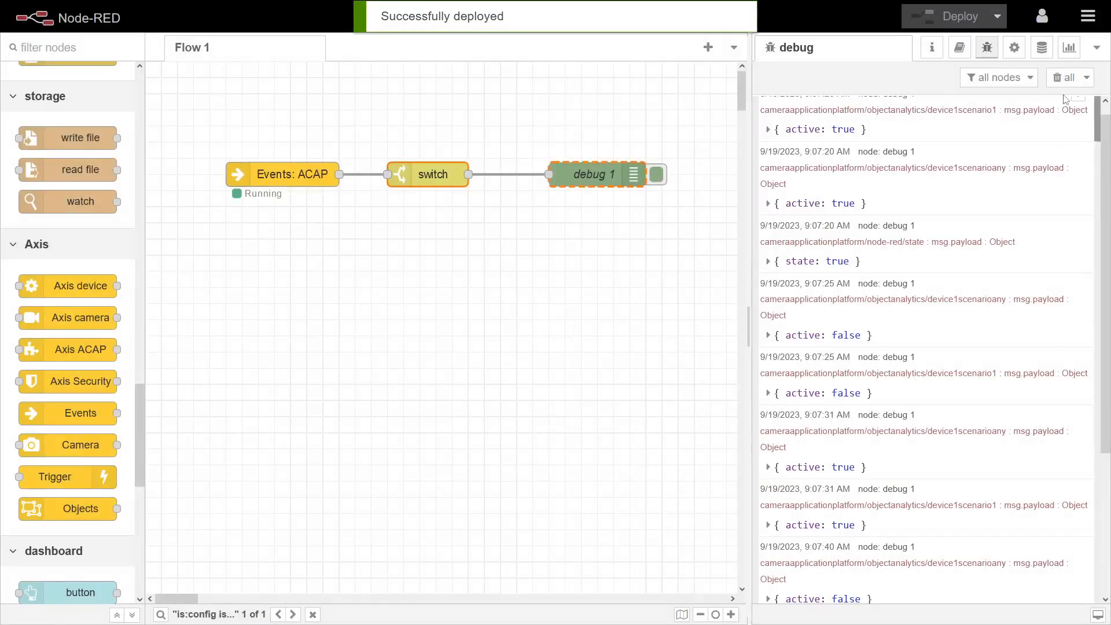
{"action": "left_click", "coordinate": [1069, 78]}
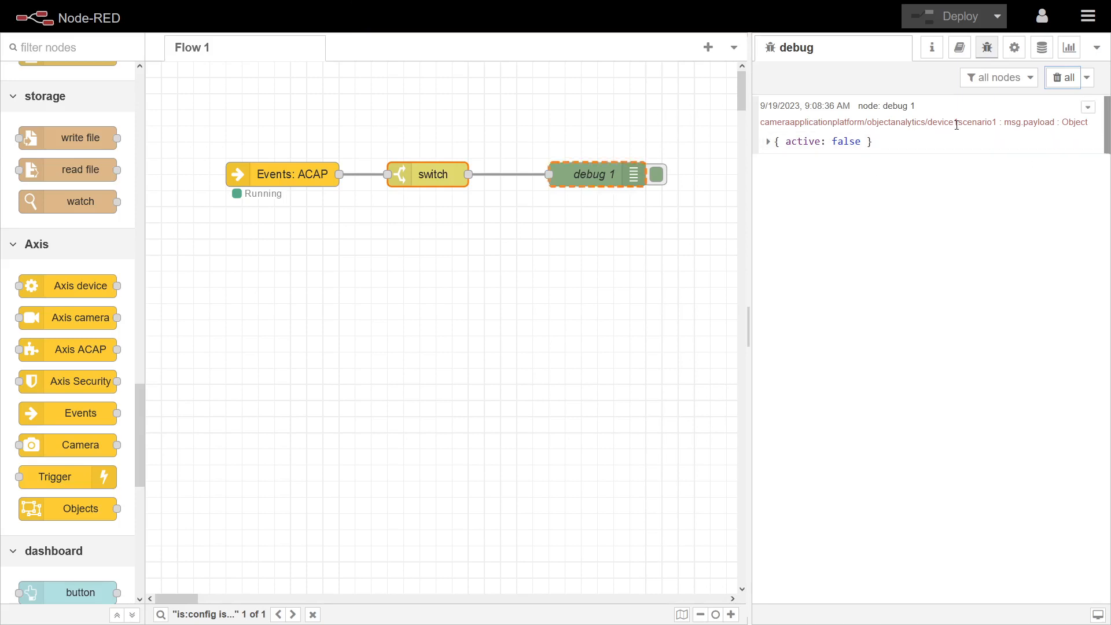
{"action": "left_click", "coordinate": [768, 142]}
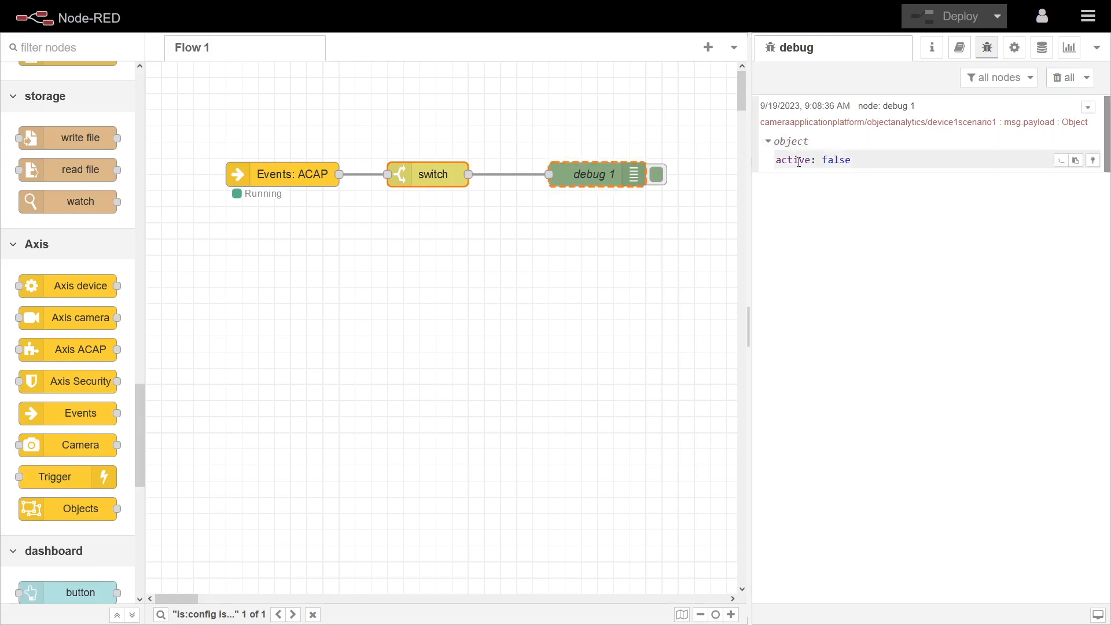
- Move debug 1 farther from the switch node and insert a second switch node into the wire between them
{"action": "left_click_drag", "start_coordinate": [585, 174], "coordinate": [645, 174]}
{"action": "left_click", "coordinate": [545, 197]}
{"action": "left_click", "coordinate": [617, 240]}
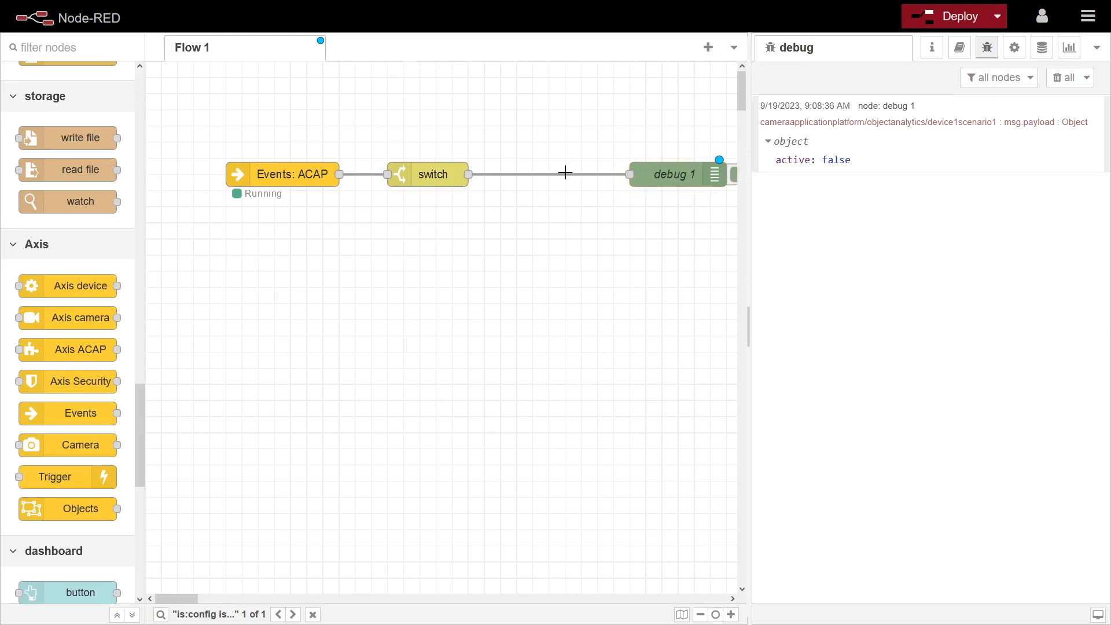
{"action": "left_click", "coordinate": [534, 149], "text": "ctrl"}
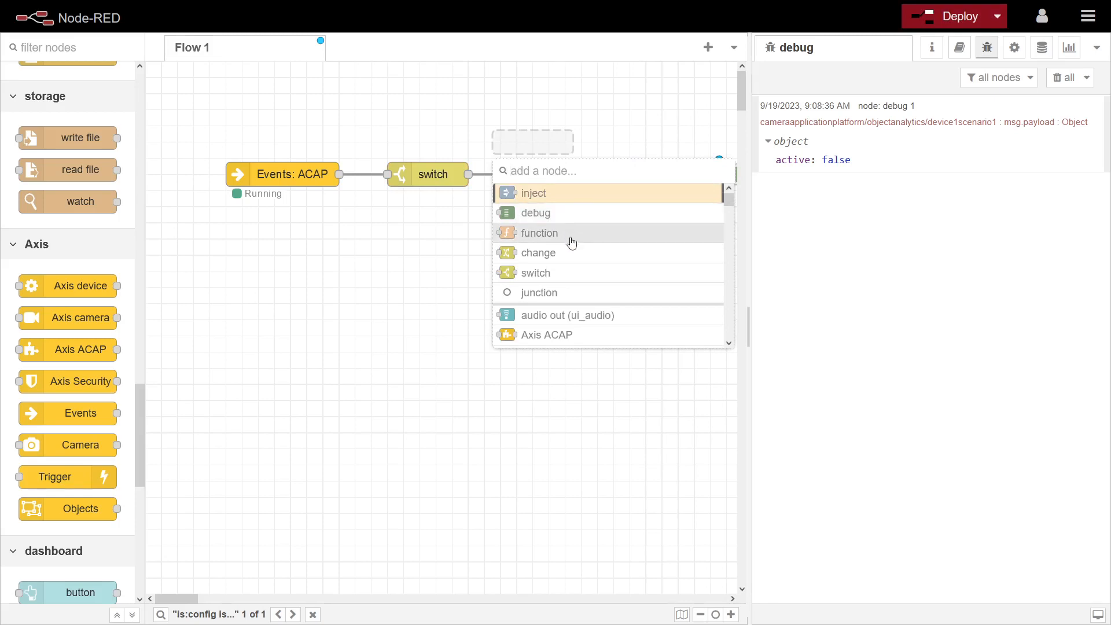
{"action": "left_click", "coordinate": [577, 278]}
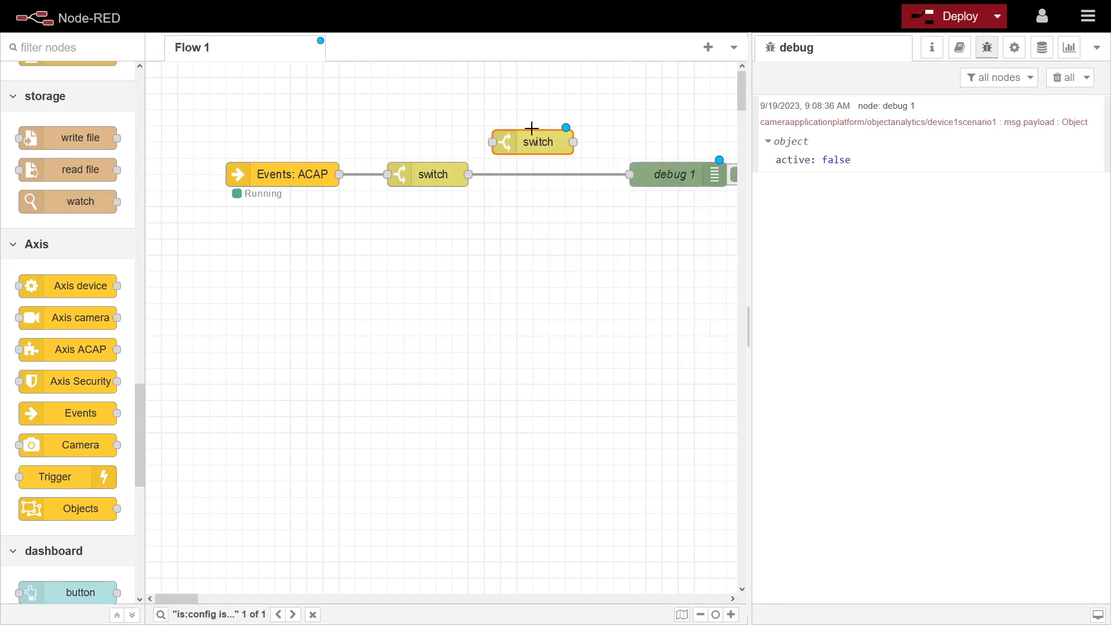
{"action": "left_click_drag", "start_coordinate": [533, 145], "coordinate": [561, 178]}
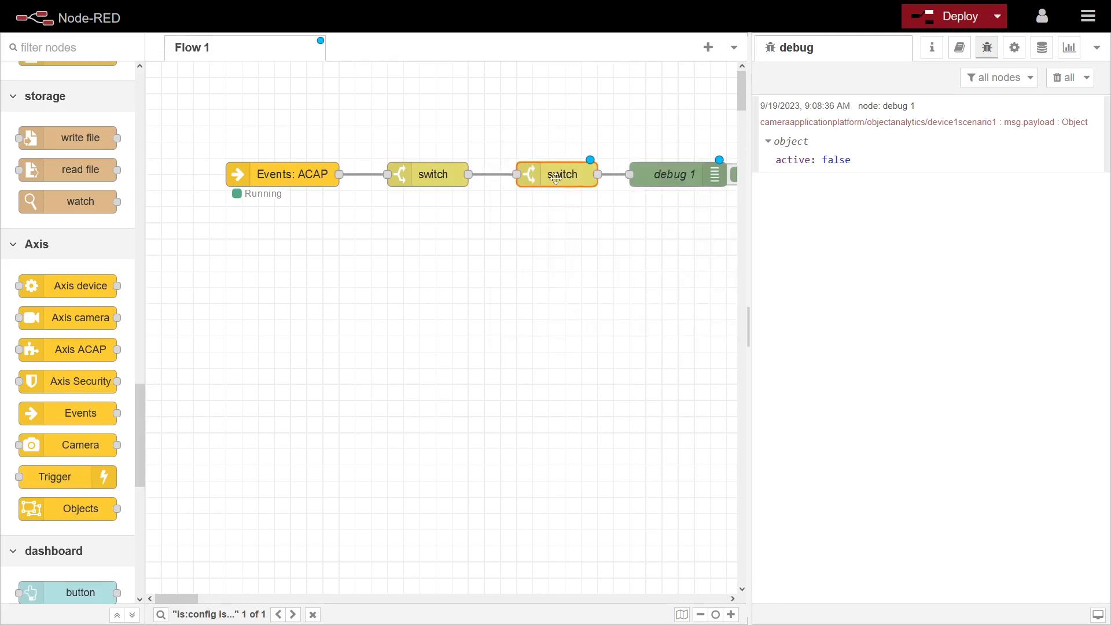
- Set the second switch node to check msg.payload.active, copying the property name active from the debug message
{"action": "double_click", "coordinate": [560, 177]}
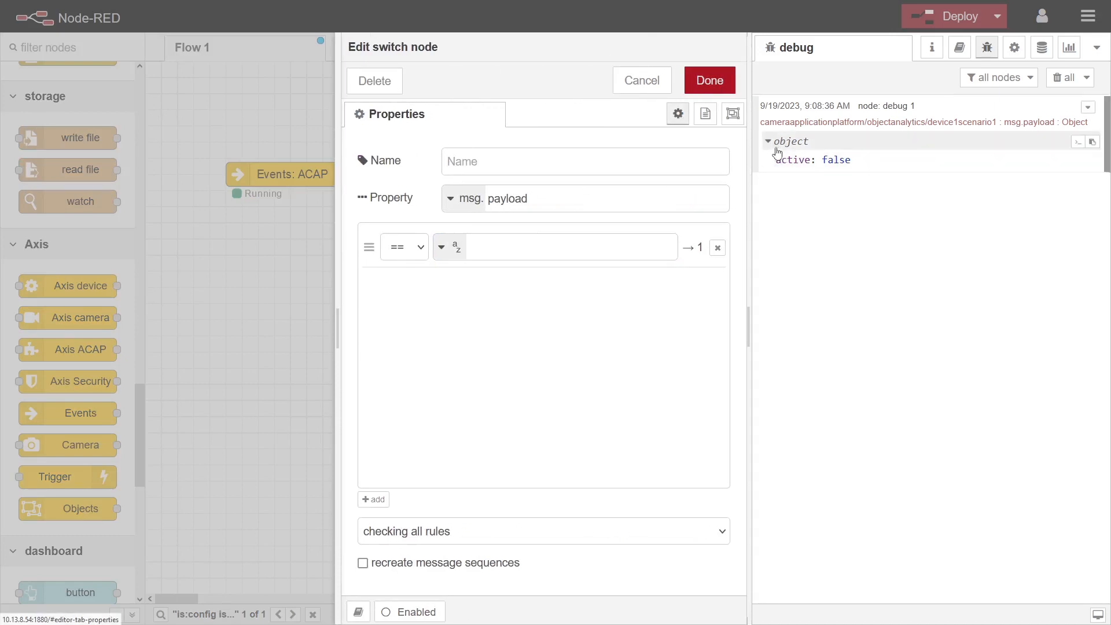
{"action": "double_click", "coordinate": [796, 161]}
{"action": "key", "text": "ctrl+c"}
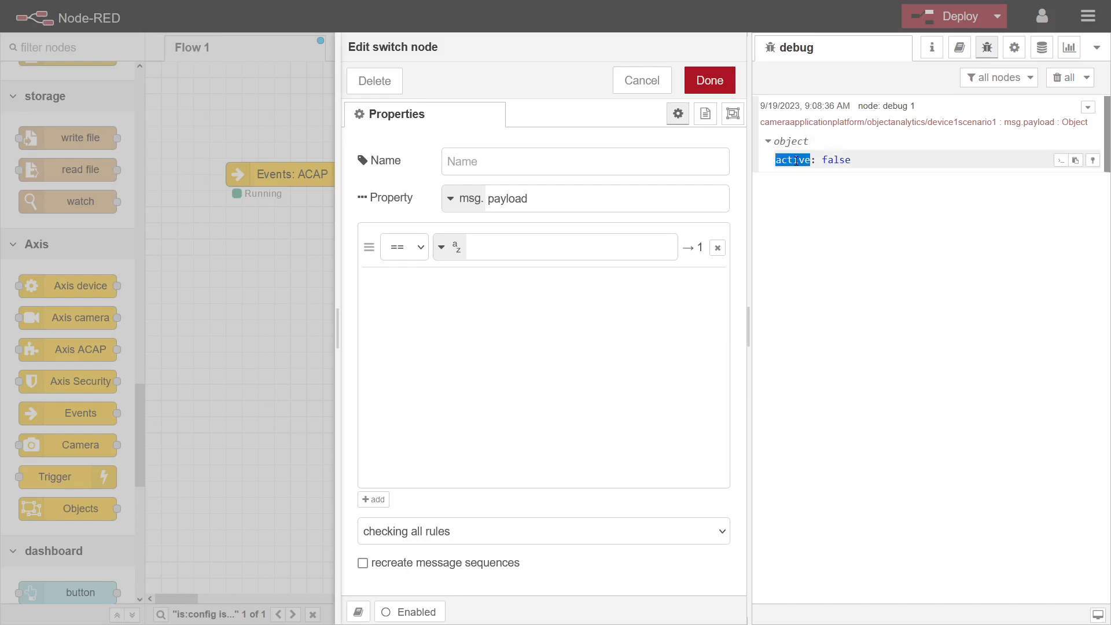
{"action": "left_click", "coordinate": [589, 193]}
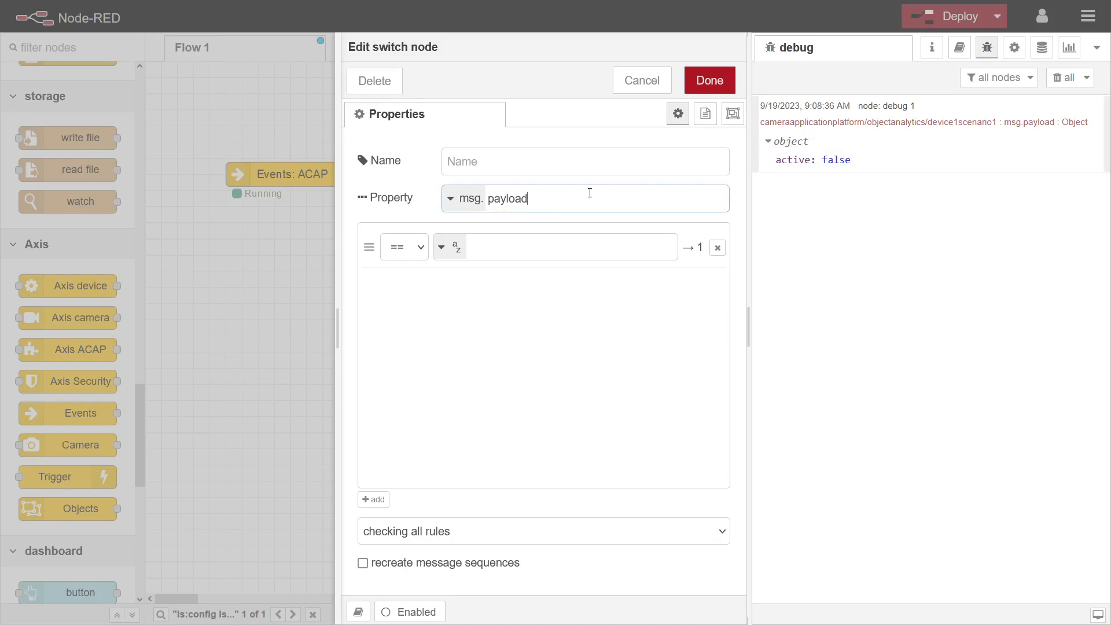
{"action": "type", "text": "."}
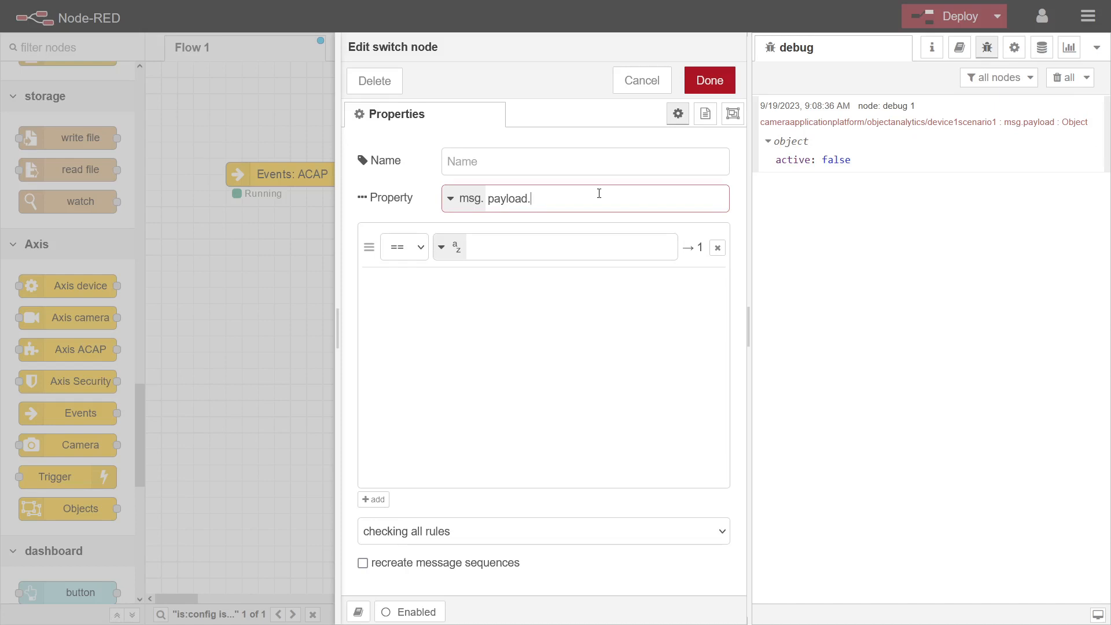
{"action": "key", "text": "ctrl+v"}
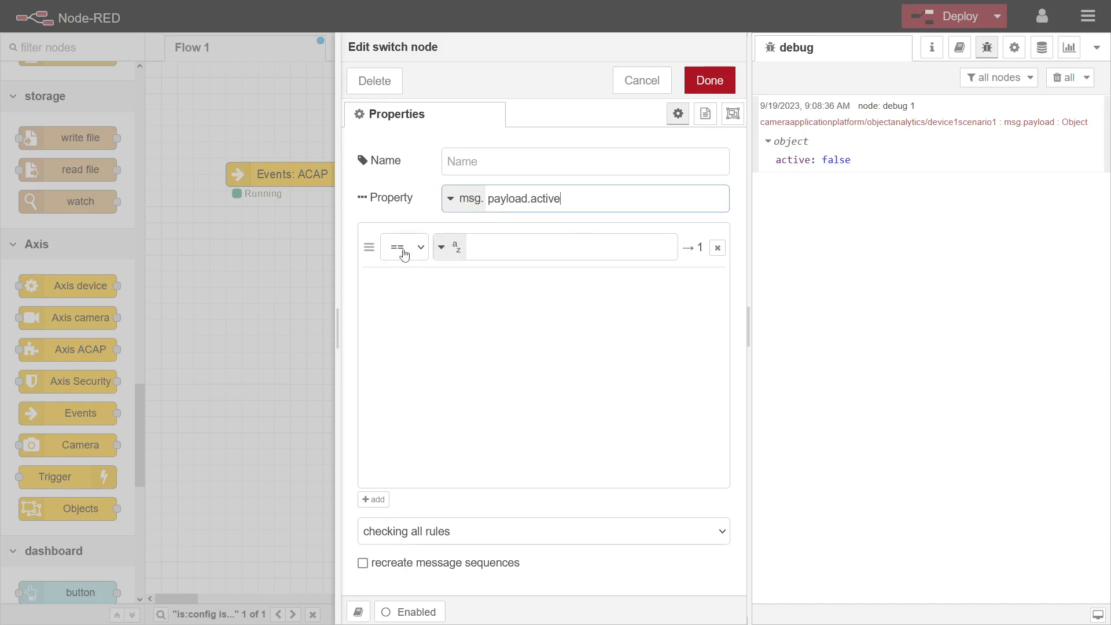
- Give the second switch node two == rules of type expression, true for output 1 and false for output 2
{"action": "left_click", "coordinate": [446, 253]}
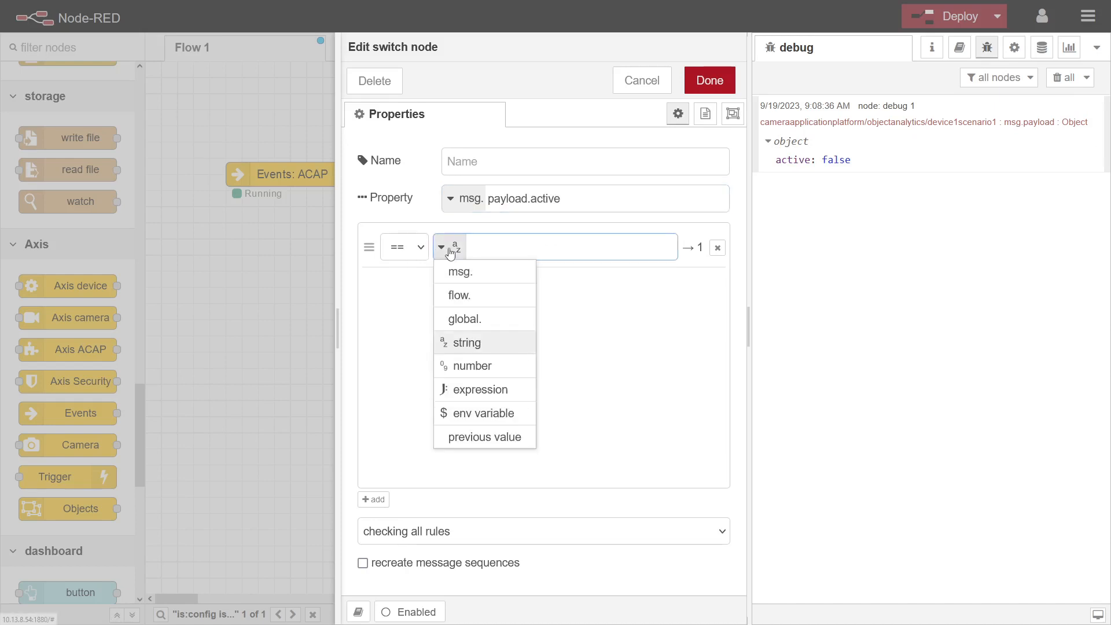
{"action": "left_click", "coordinate": [491, 391]}
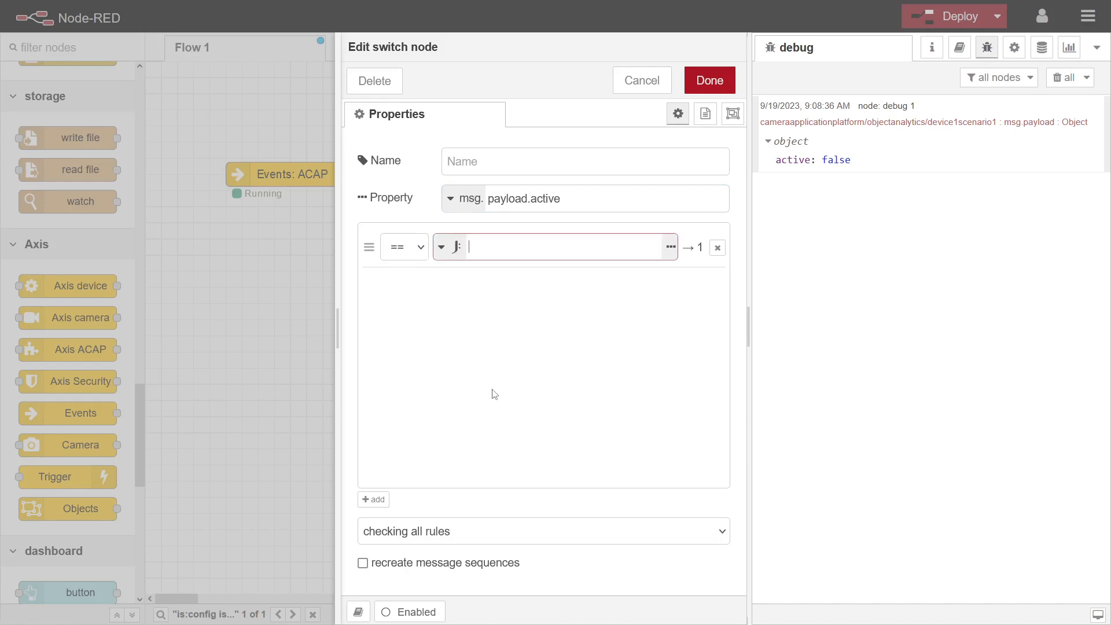
{"action": "type", "text": "true"}
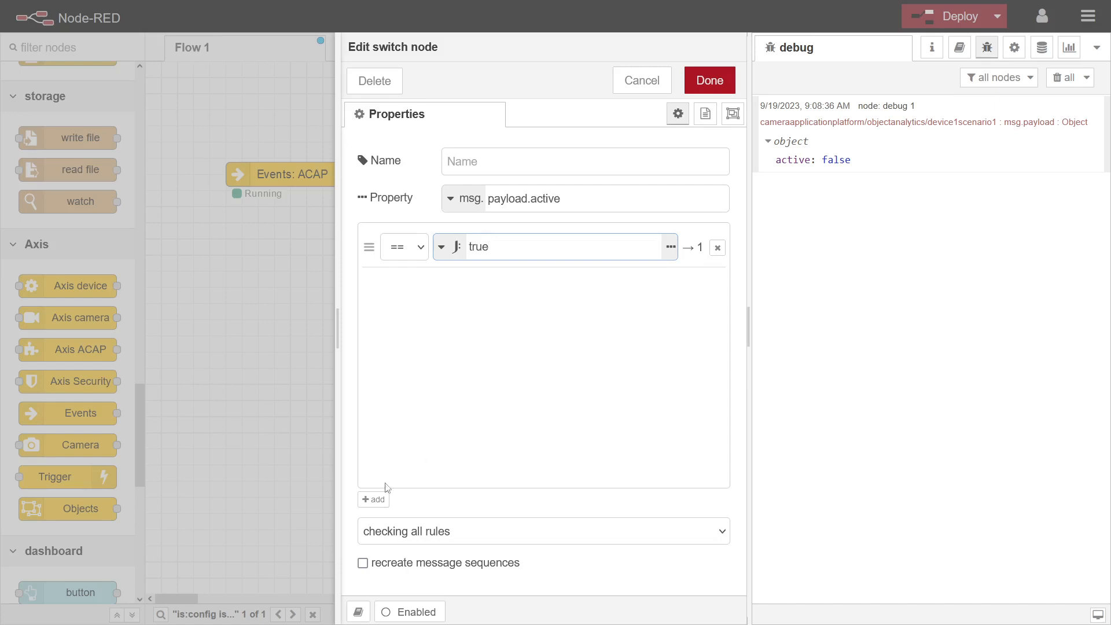
{"action": "left_click", "coordinate": [375, 499]}
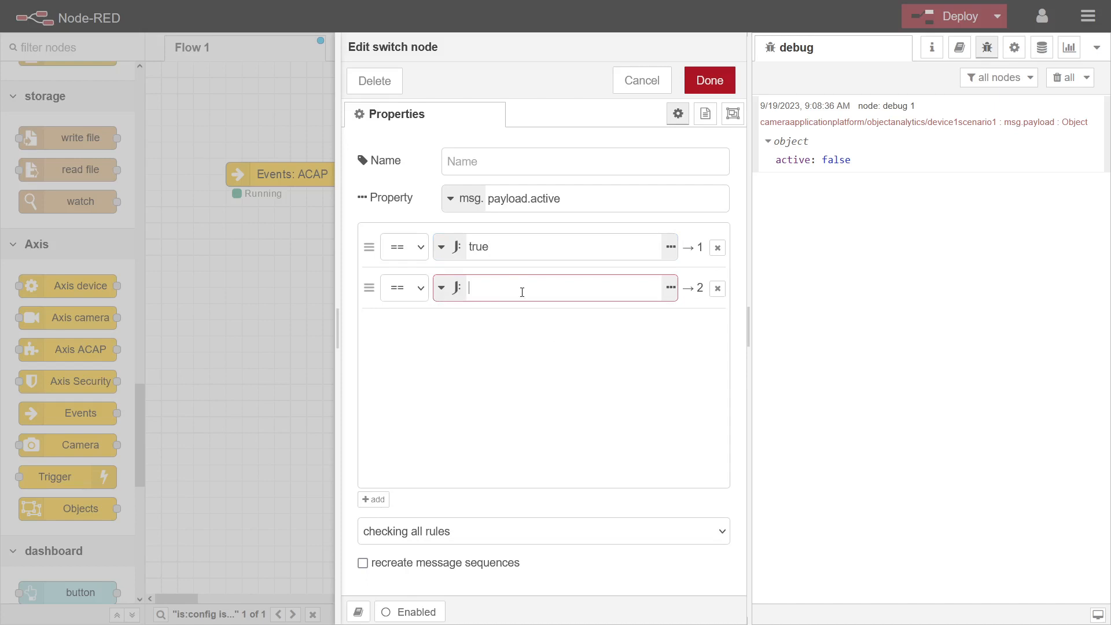
{"action": "type", "text": "false"}
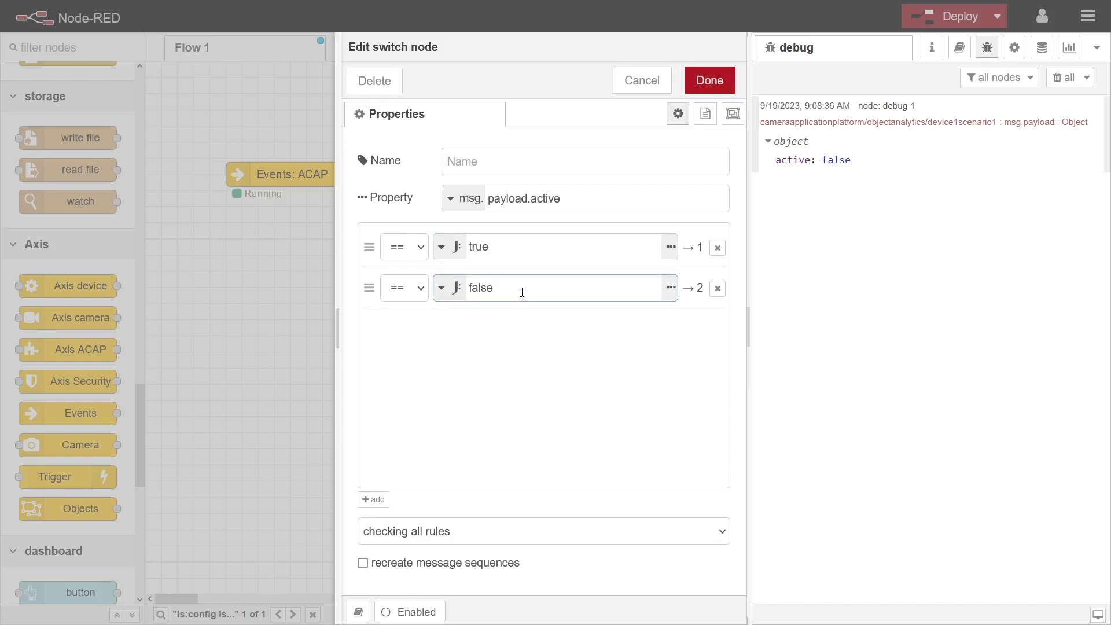
{"action": "left_click", "coordinate": [728, 83]}
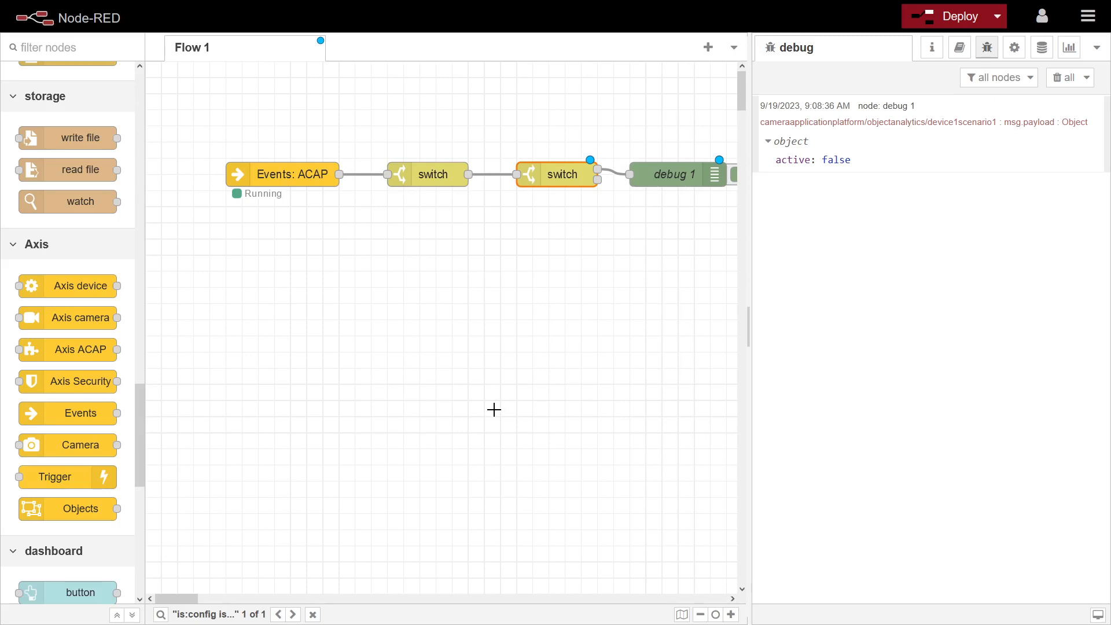
- Zoom the page out one level and deploy the flow with the second switch node
{"action": "key", "text": "ctrl+minus"}
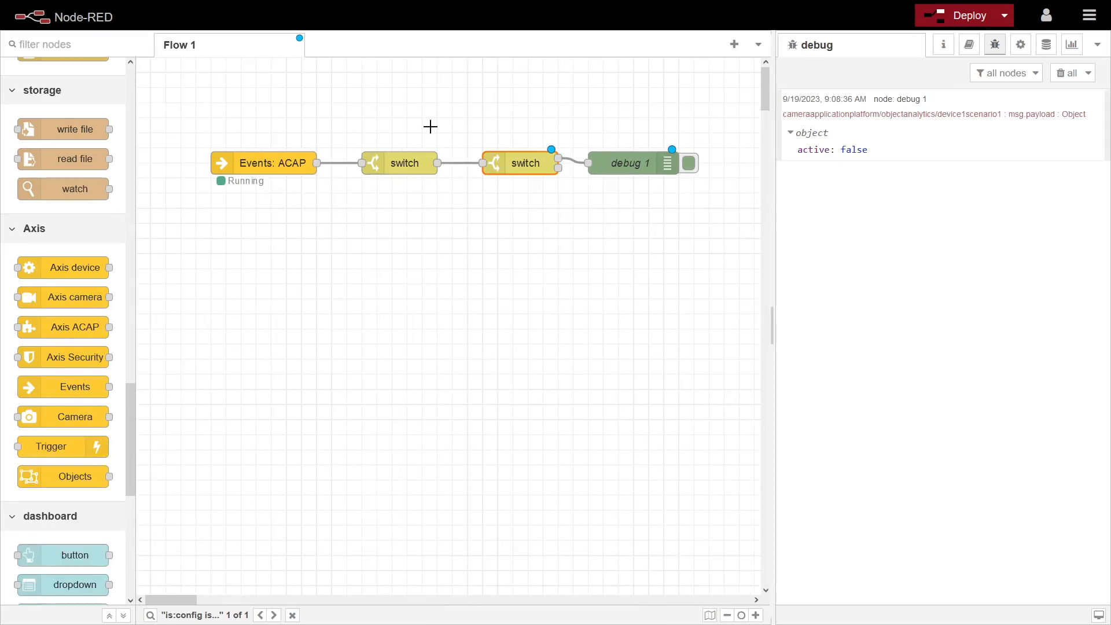
{"action": "left_click", "coordinate": [479, 211]}
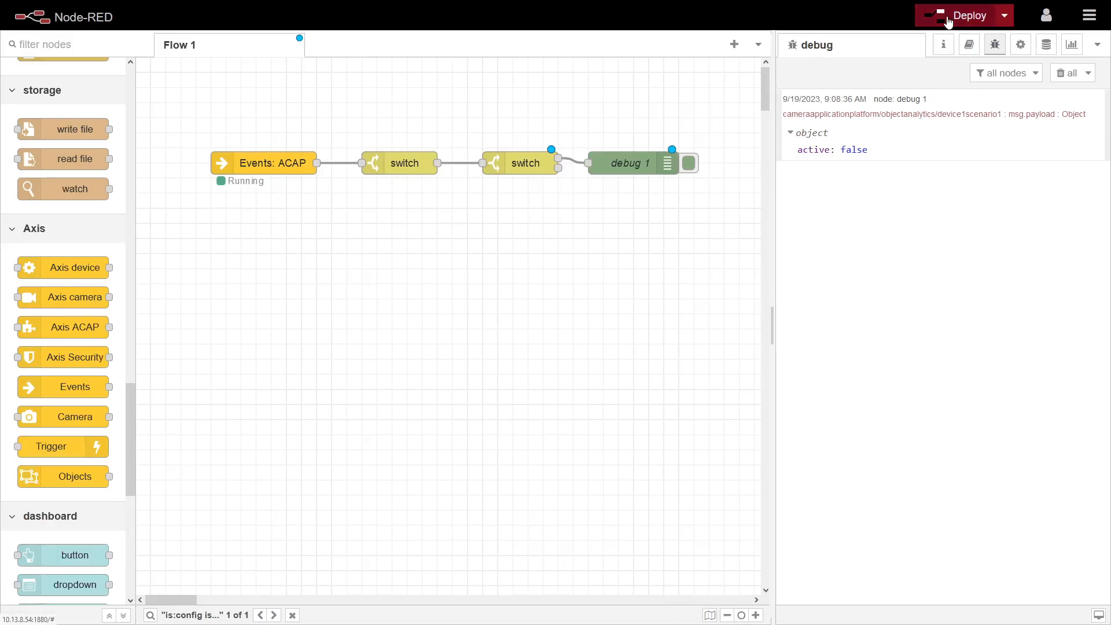
{"action": "left_click", "coordinate": [946, 16]}
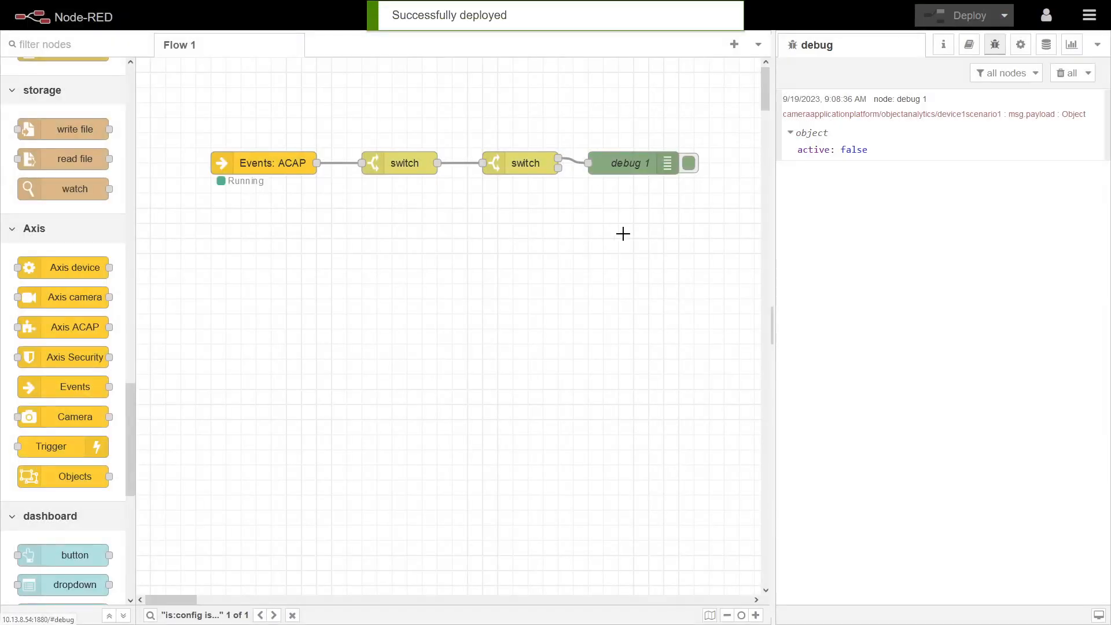
- Place a copy of debug 1 below it, wire it to the second switch's false output, and deploy the flow
{"action": "mouse_move", "coordinate": [628, 161]}
{"action": "left_mouse_down"}
{"action": "mouse_move", "coordinate": [639, 135]}
{"action": "mouse_move", "coordinate": [631, 143]}
{"action": "left_mouse_up"}
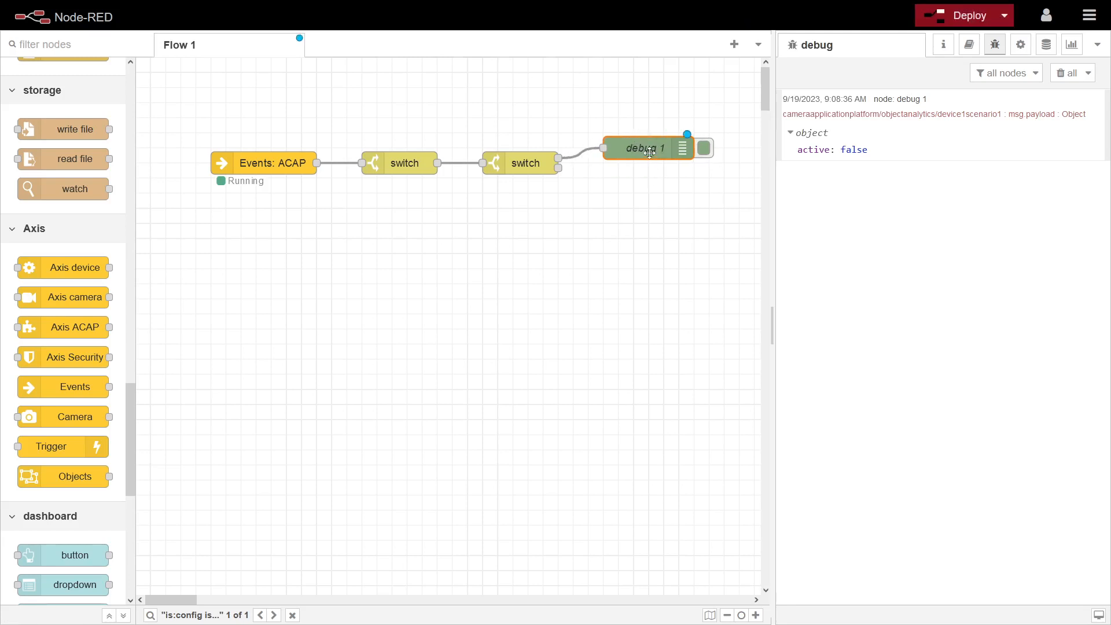
{"action": "key", "text": "ctrl+c"}
{"action": "key", "text": "ctrl+v"}
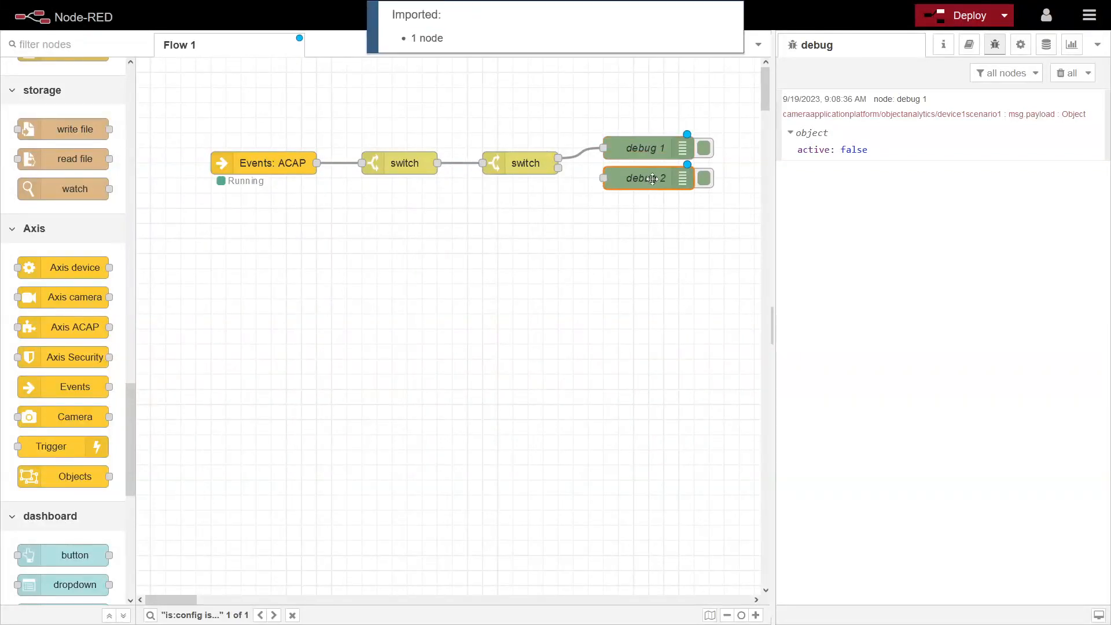
{"action": "left_click", "coordinate": [651, 179]}
{"action": "left_click_drag", "start_coordinate": [558, 168], "coordinate": [604, 178]}
{"action": "left_click", "coordinate": [987, 18]}
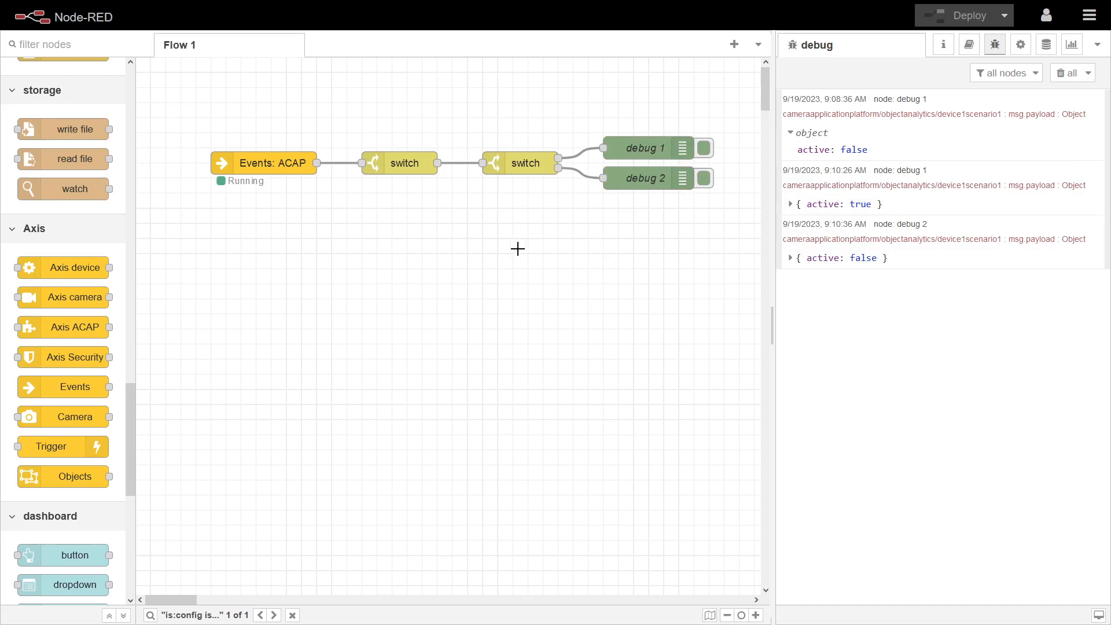
- Name the first switch node, which checks msg.topic, Only AOA
{"action": "double_click", "coordinate": [403, 167]}
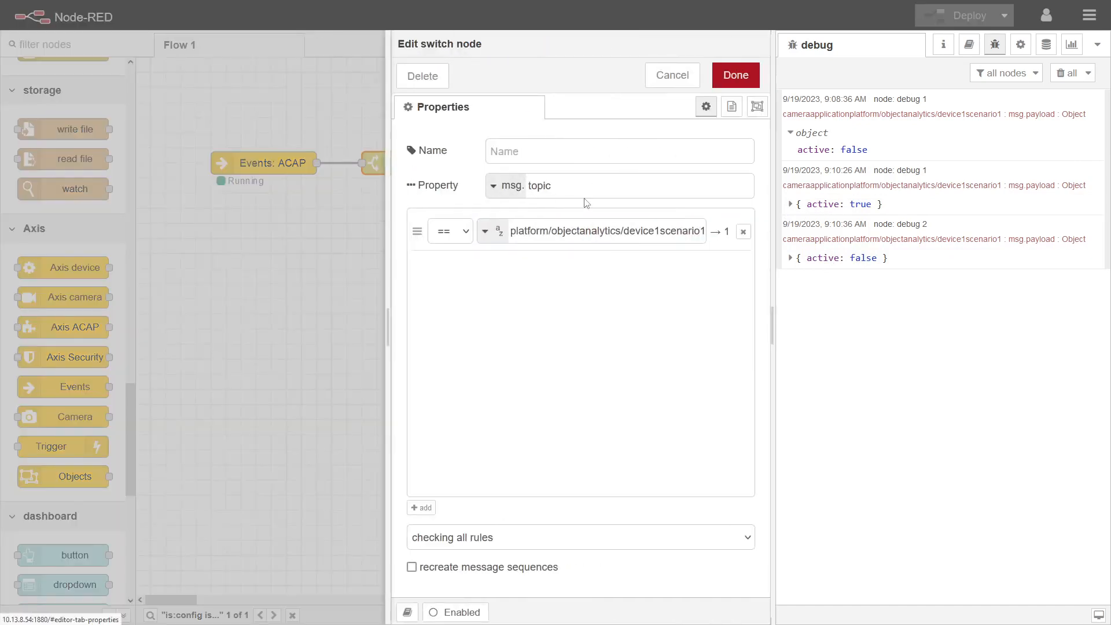
{"action": "left_click", "coordinate": [527, 150]}
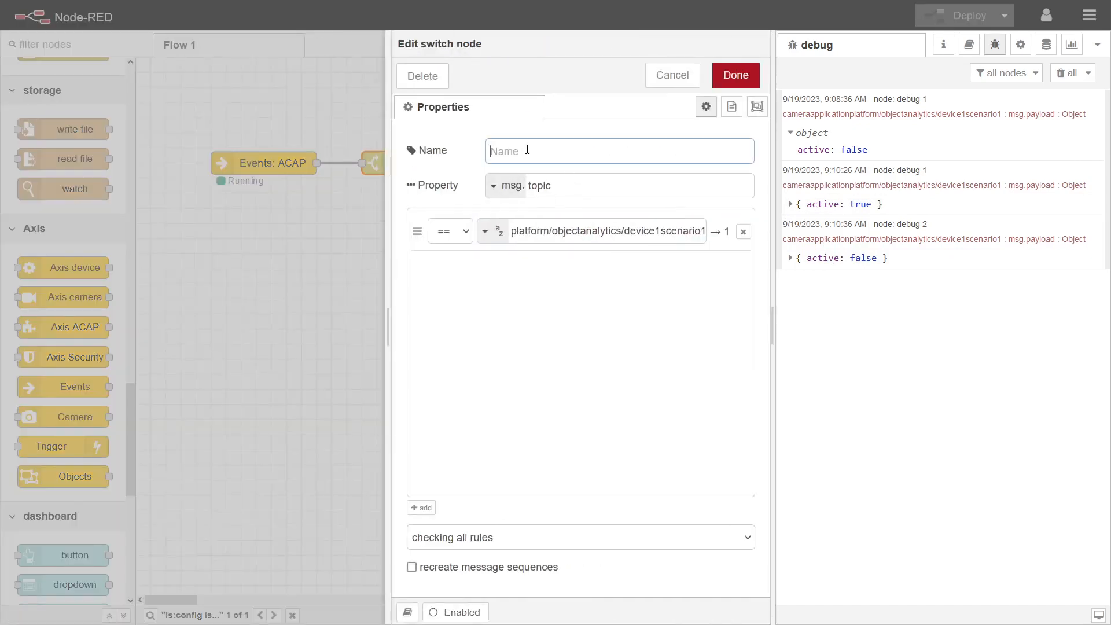
{"action": "type", "text": "Only AOA"}
{"action": "left_click", "coordinate": [734, 75]}
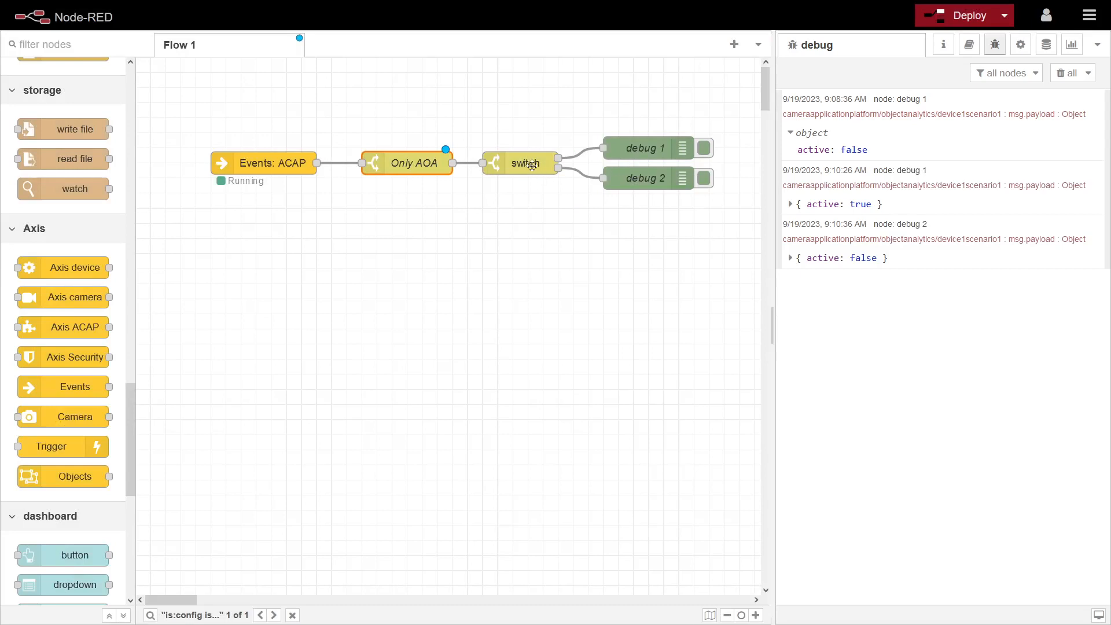
- Name the second switch node, which checks msg.payload.active, Active and deploy the flow
{"action": "left_click", "coordinate": [531, 164]}
{"action": "double_click", "coordinate": [531, 164]}
{"action": "left_click", "coordinate": [532, 154]}
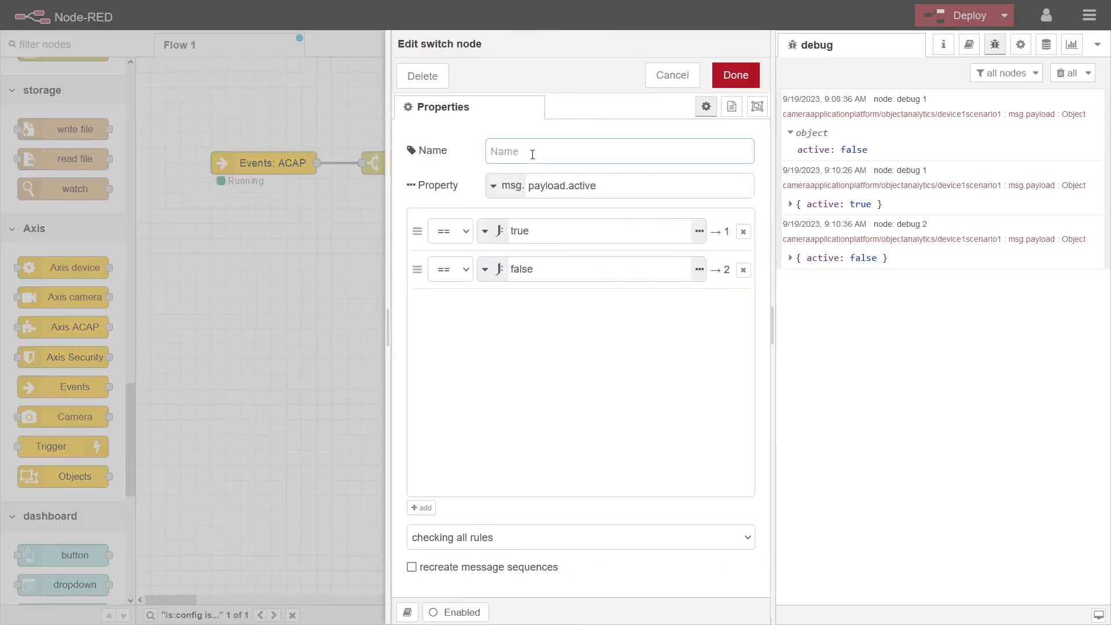
{"action": "type", "text": "Active"}
{"action": "left_click", "coordinate": [730, 74]}
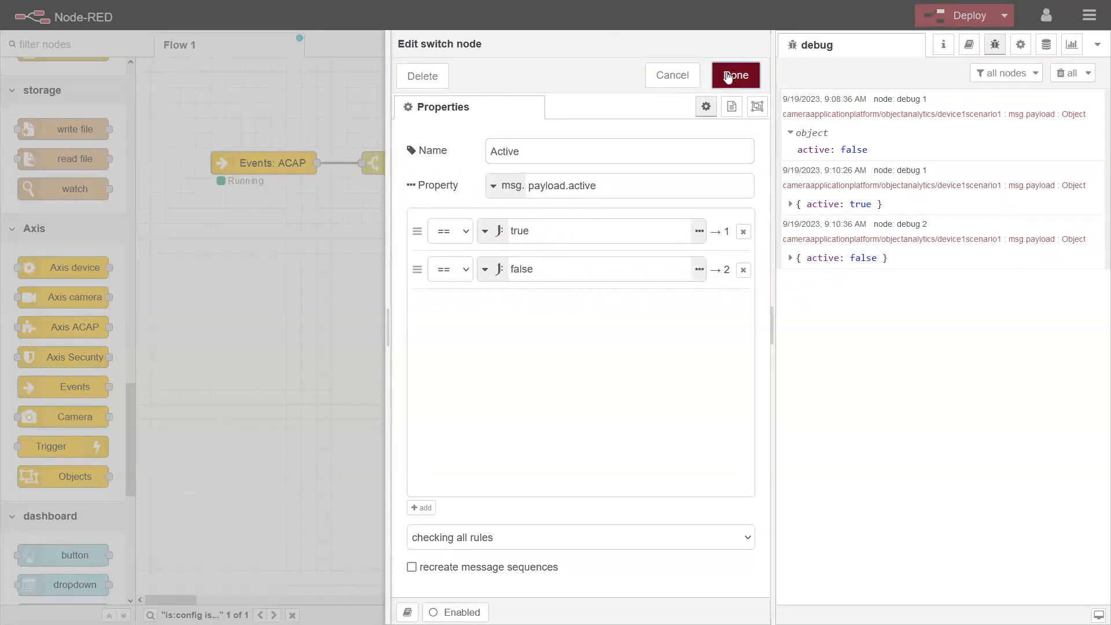
{"action": "key", "text": "ctrl+d"}
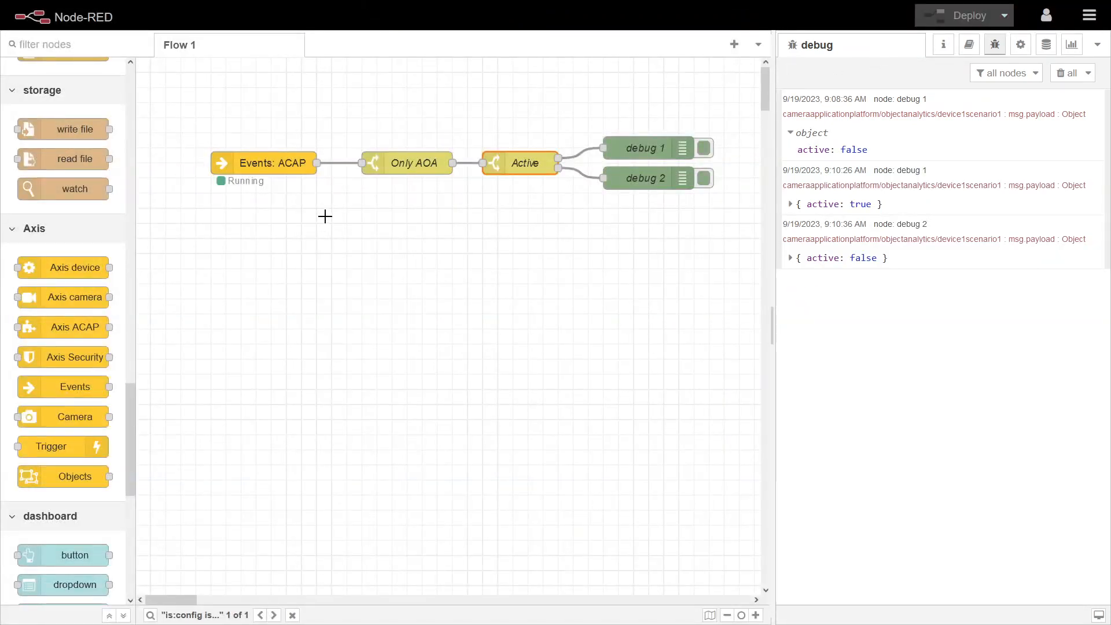
- Switch to the AXIS Q3536-LVE camera's web interface and open its system Events rules page
{"action": "mouse_move", "coordinate": [183, 5]}
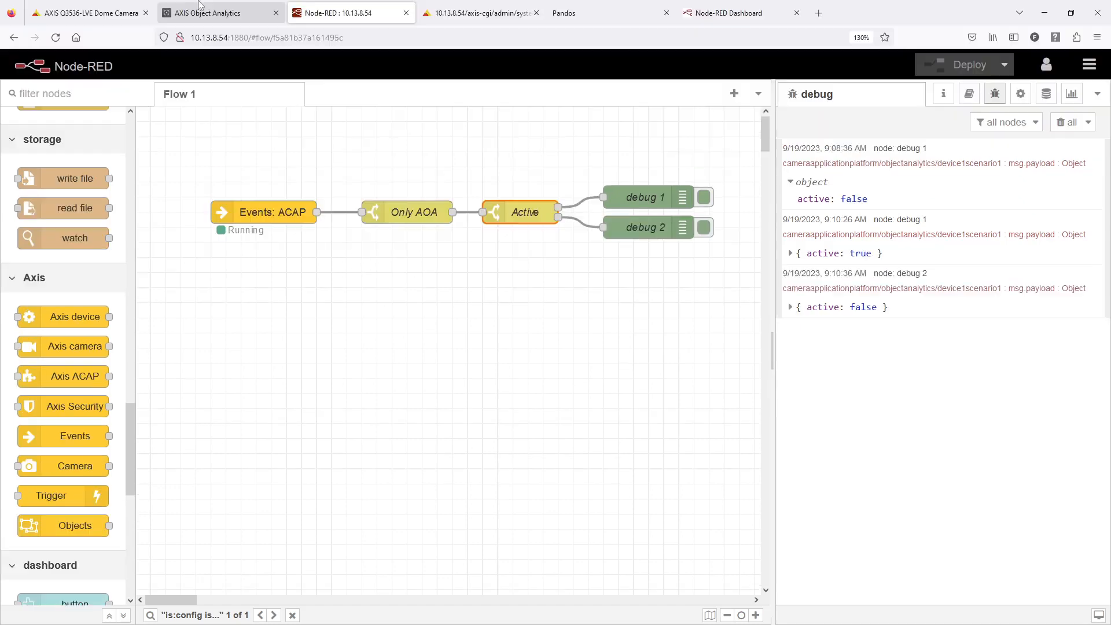
{"action": "left_click", "coordinate": [124, 10]}
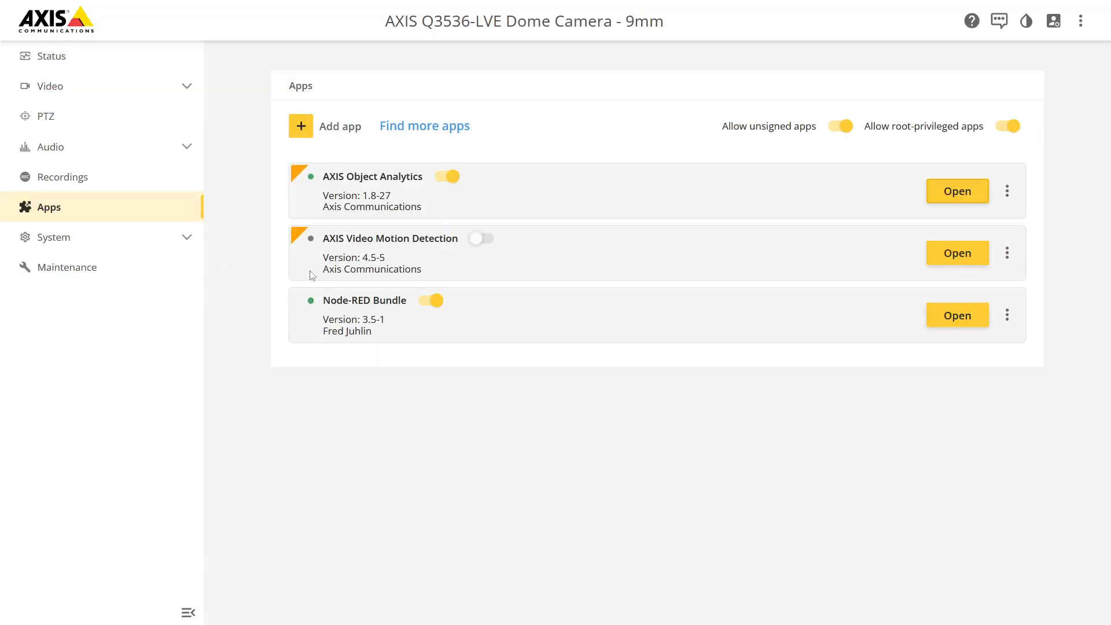
{"action": "left_click", "coordinate": [107, 246]}
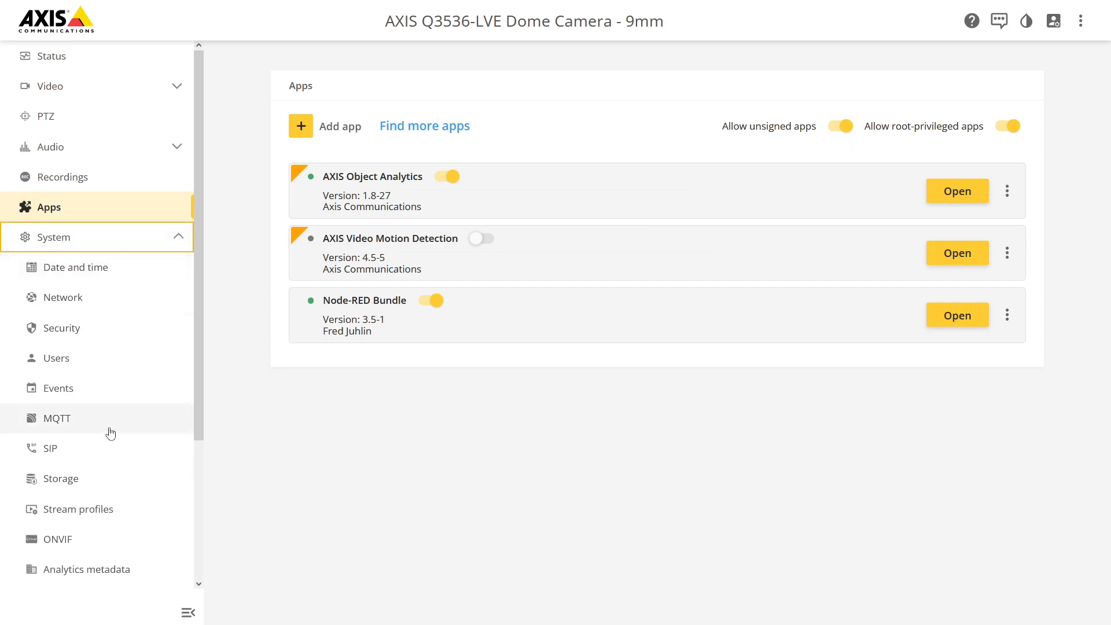
{"action": "left_click", "coordinate": [85, 400]}
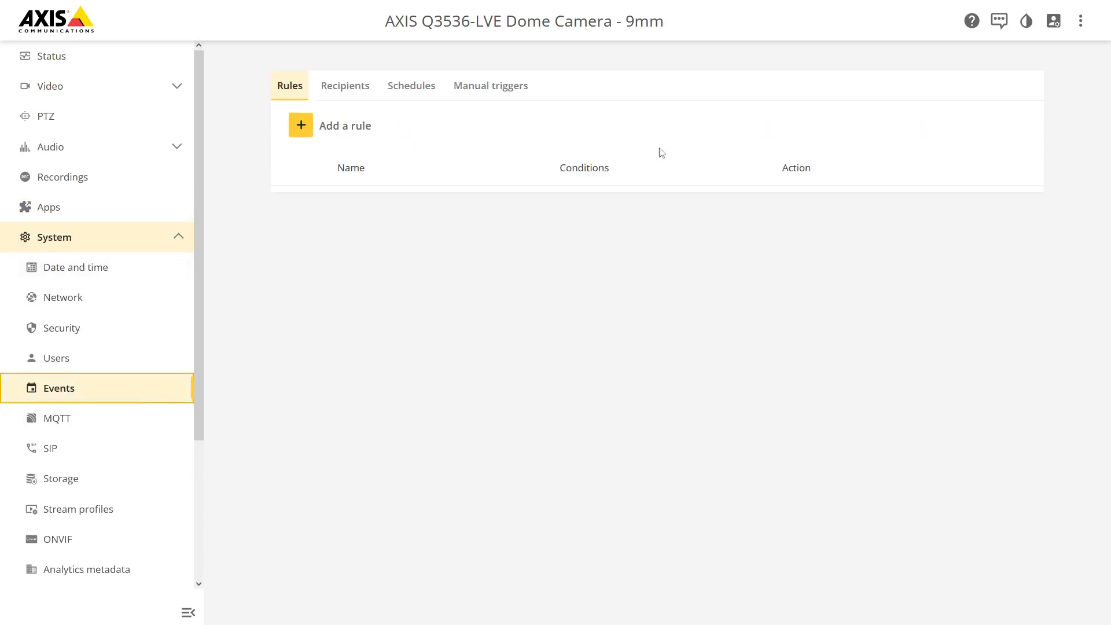
- Examine the conditions available for a new event rule, and discard the rule without saving it
{"action": "left_click", "coordinate": [301, 127]}
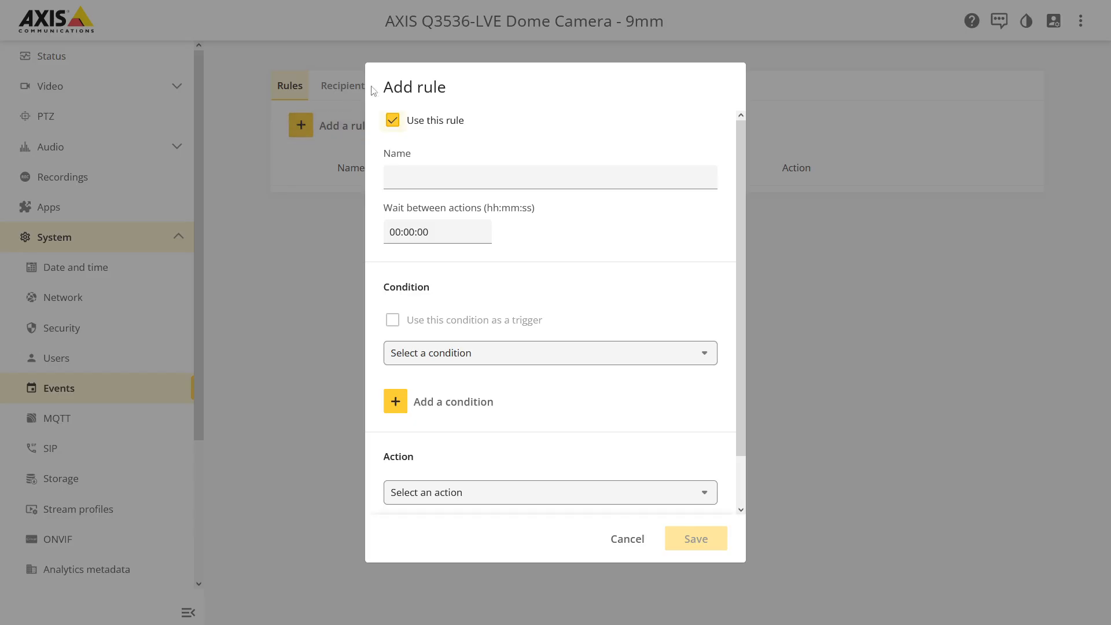
{"action": "left_click", "coordinate": [657, 353]}
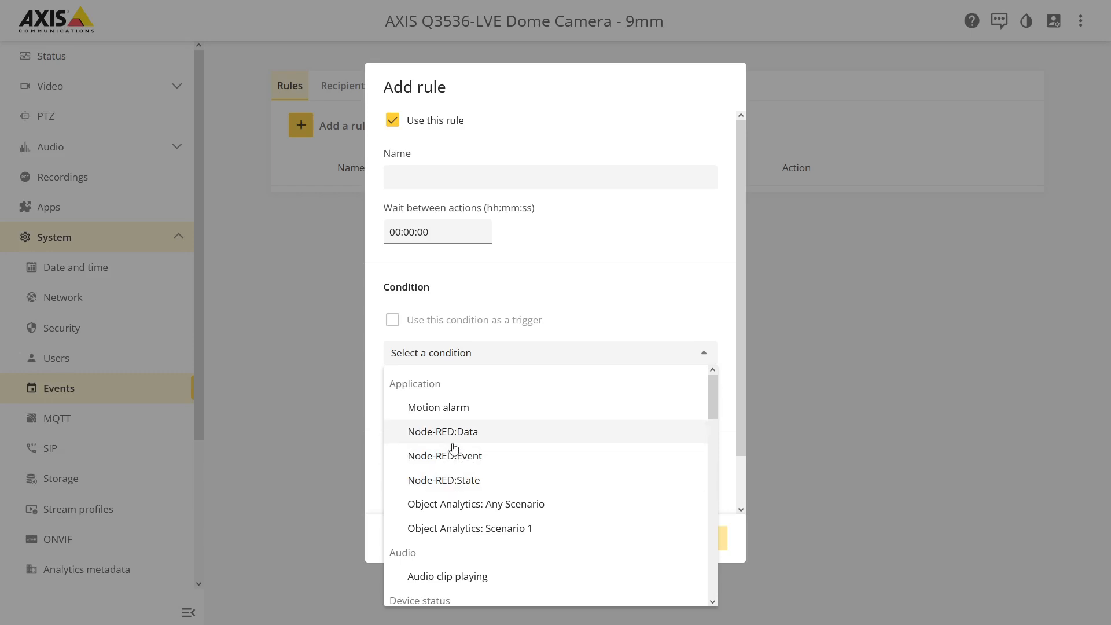
{"action": "left_click", "coordinate": [299, 376]}
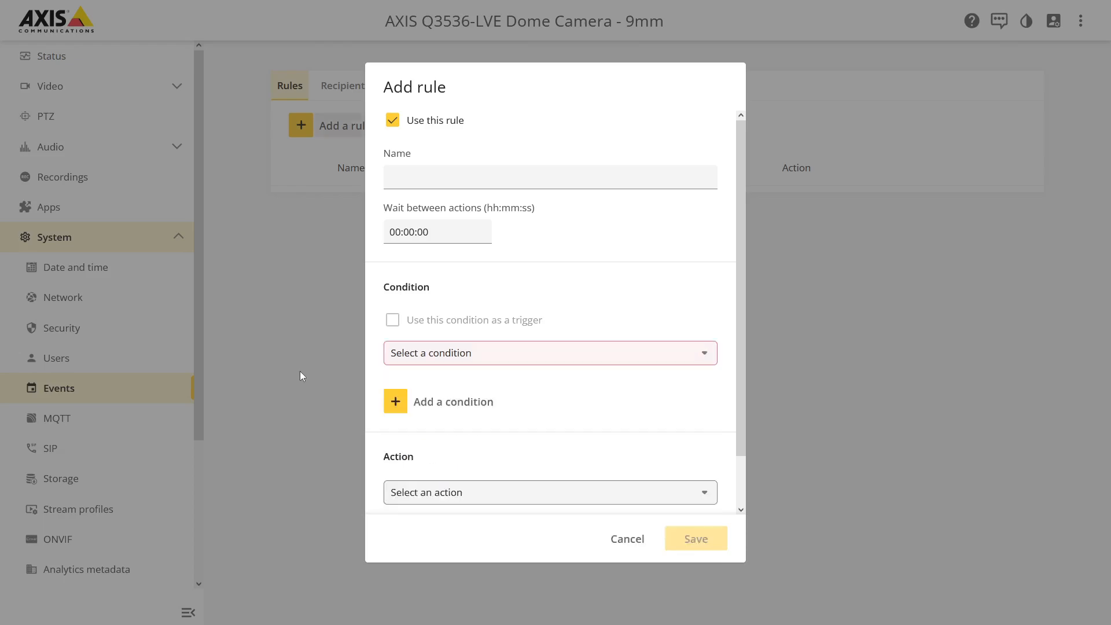
{"action": "left_click", "coordinate": [635, 540]}
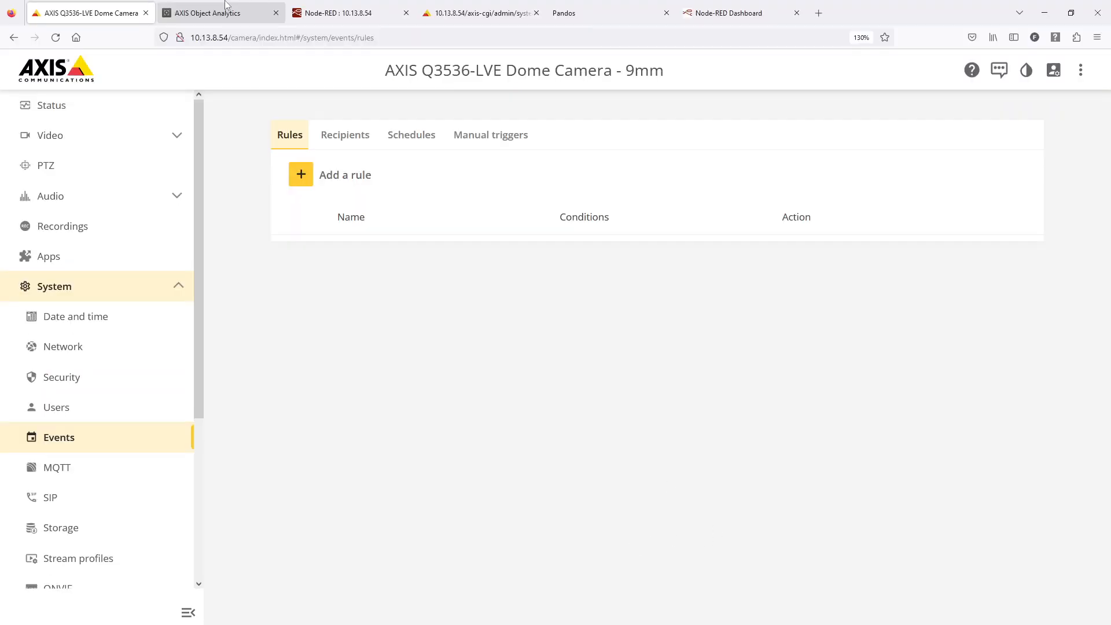
- Switch to the Node-RED editor and delete all the nodes in Flow 1
{"action": "left_click", "coordinate": [349, 8]}
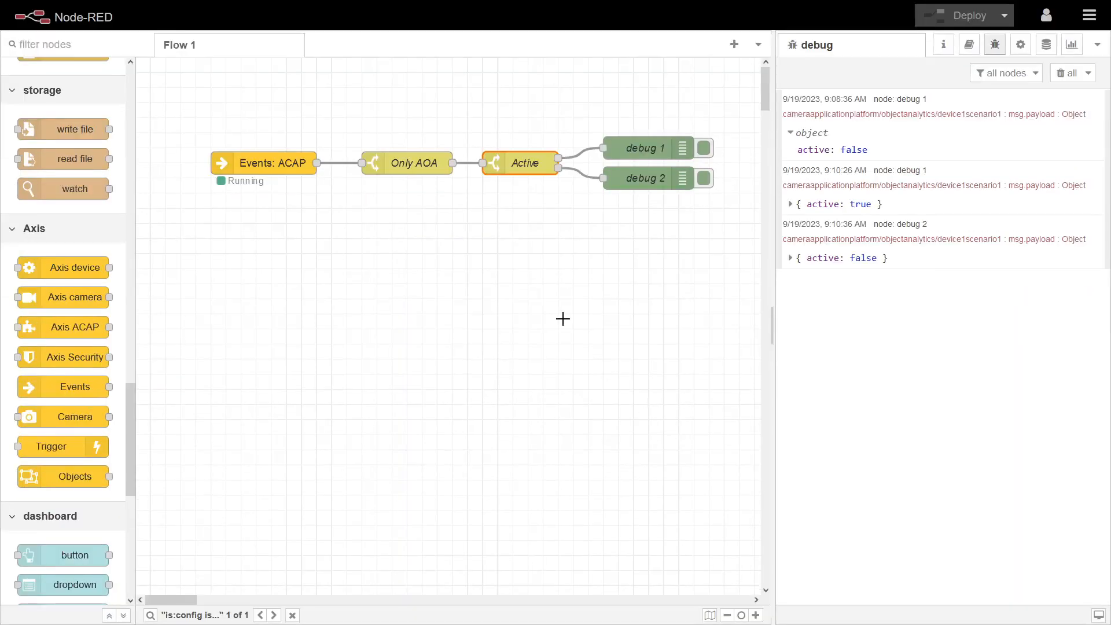
{"action": "left_click", "coordinate": [563, 319]}
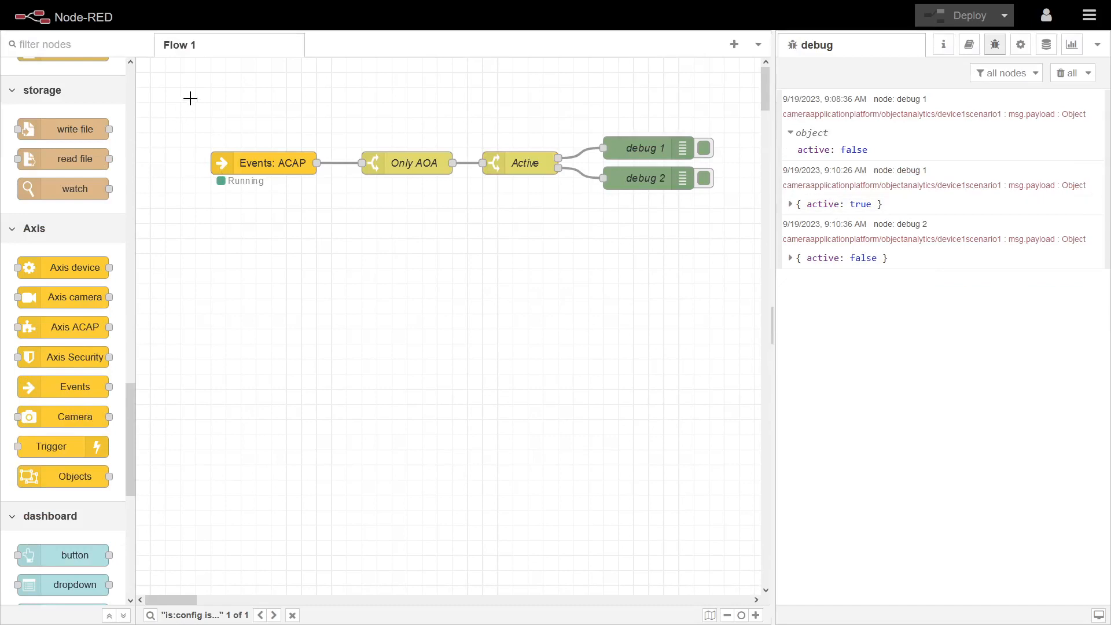
{"action": "left_click_drag", "start_coordinate": [190, 98], "coordinate": [727, 280]}
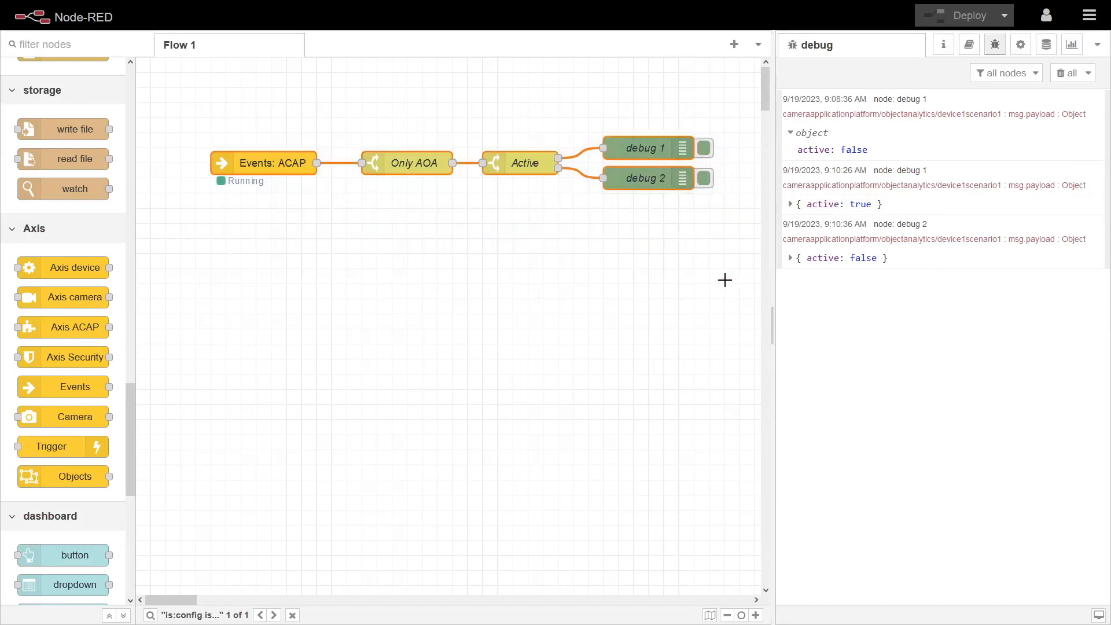
{"action": "key", "text": "Delete"}
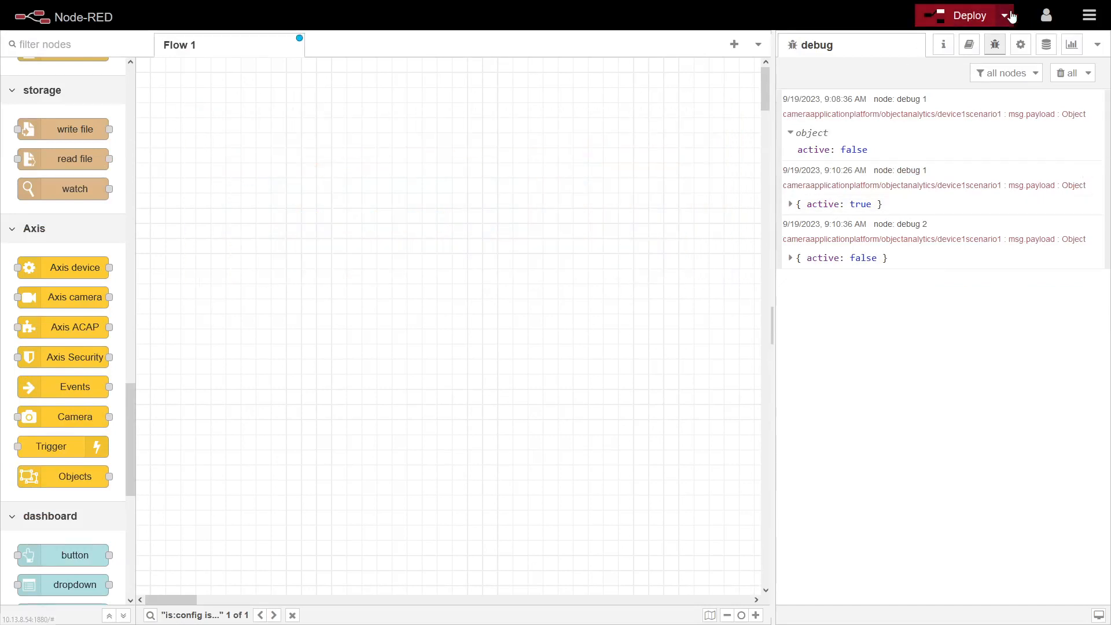
- Import the Events example flow from node-red-contrib-axis-host
{"action": "left_click", "coordinate": [1089, 15]}
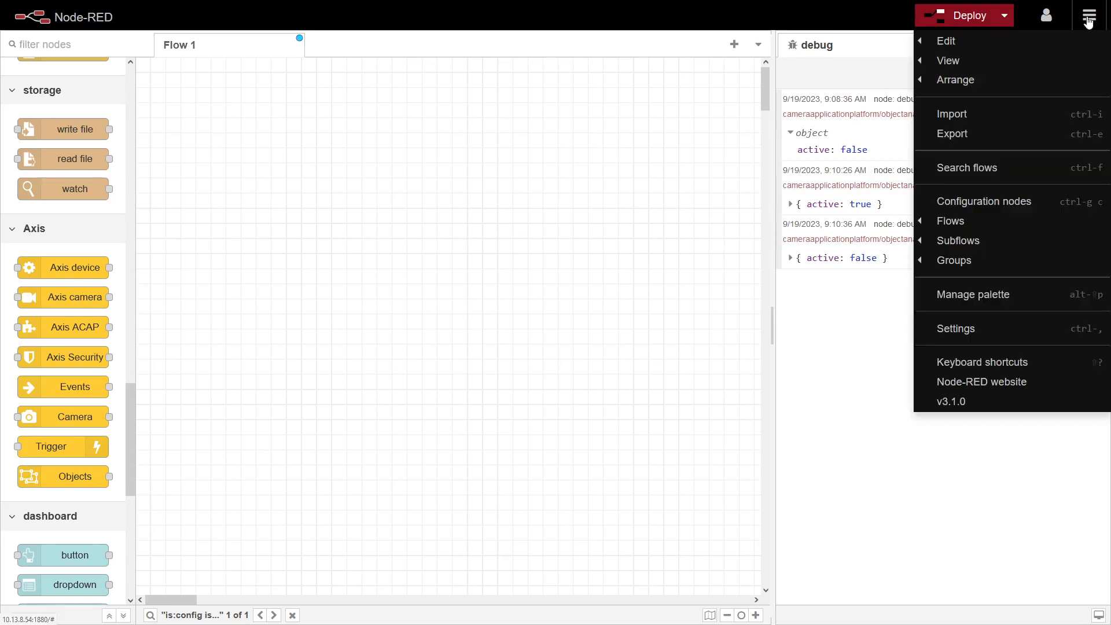
{"action": "left_click", "coordinate": [978, 126]}
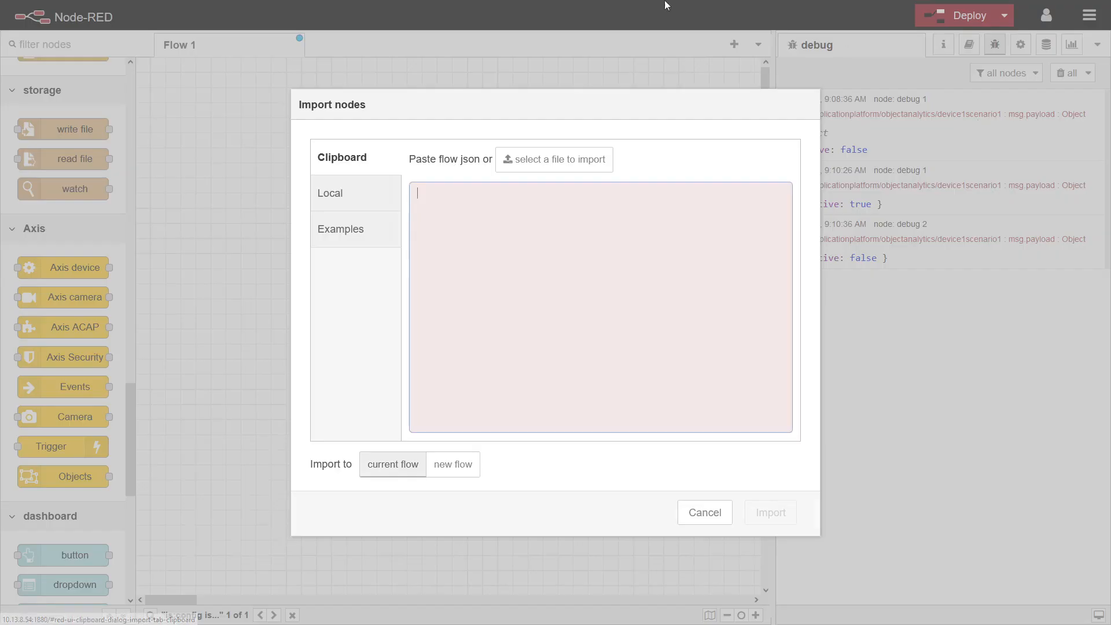
{"action": "left_click", "coordinate": [349, 232]}
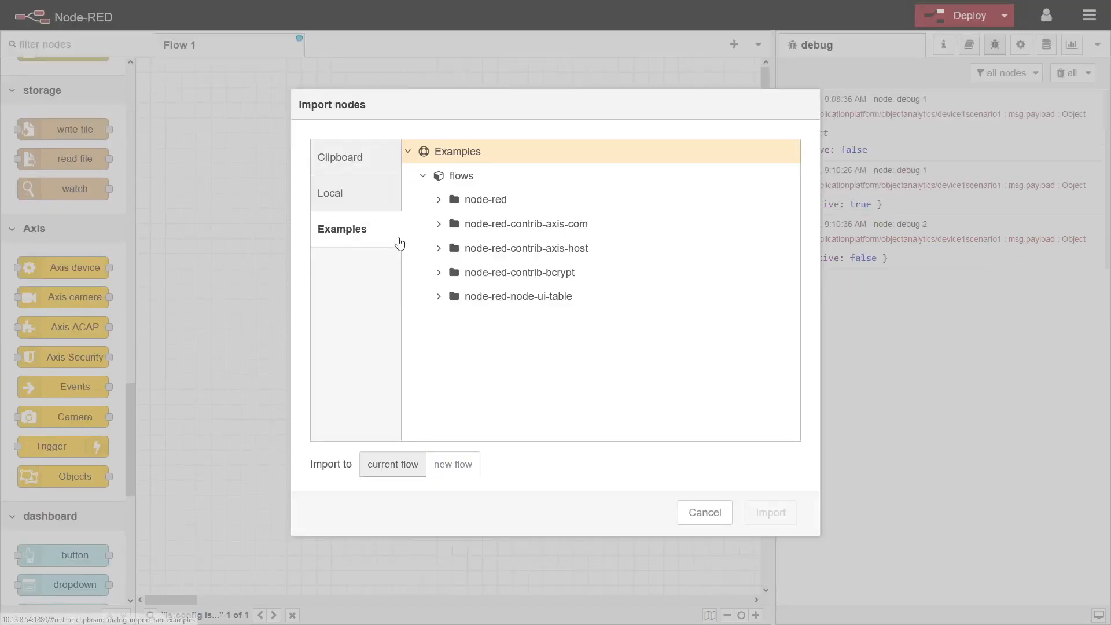
{"action": "left_click", "coordinate": [520, 252]}
{"action": "left_click", "coordinate": [504, 277]}
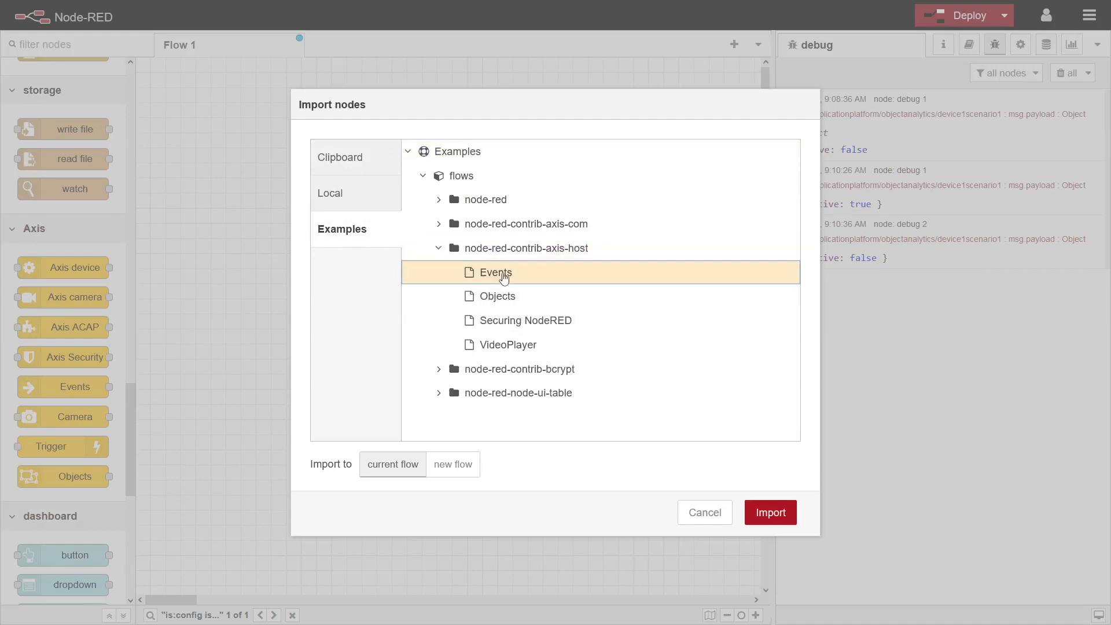
{"action": "left_click", "coordinate": [778, 515]}
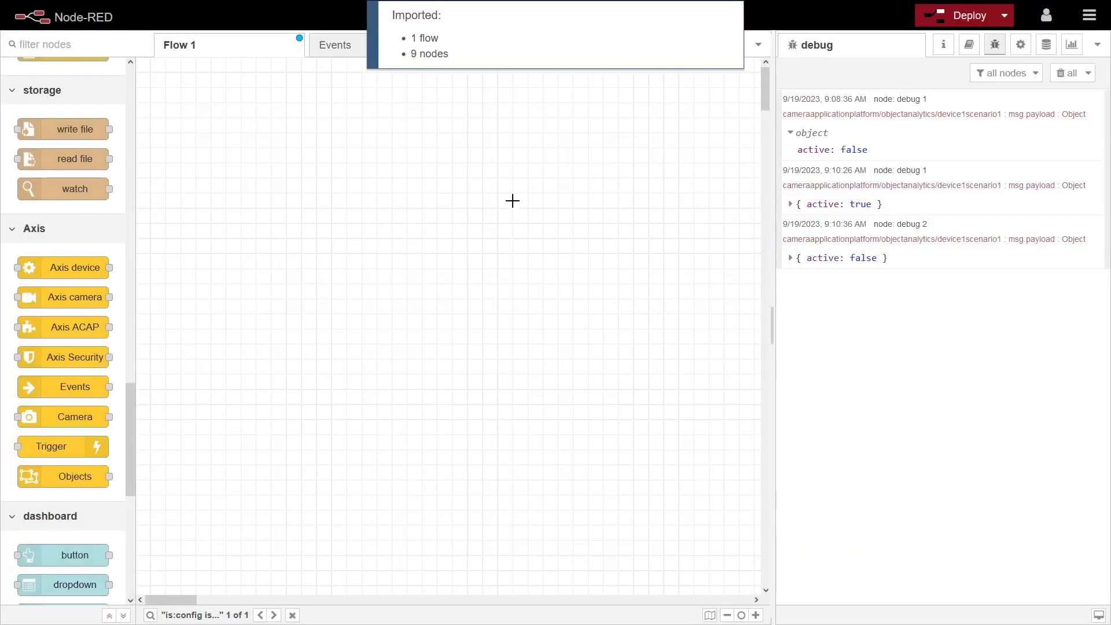
- Open the imported Events flow, deploy it, and clear all debug messages
{"action": "left_click", "coordinate": [351, 51]}
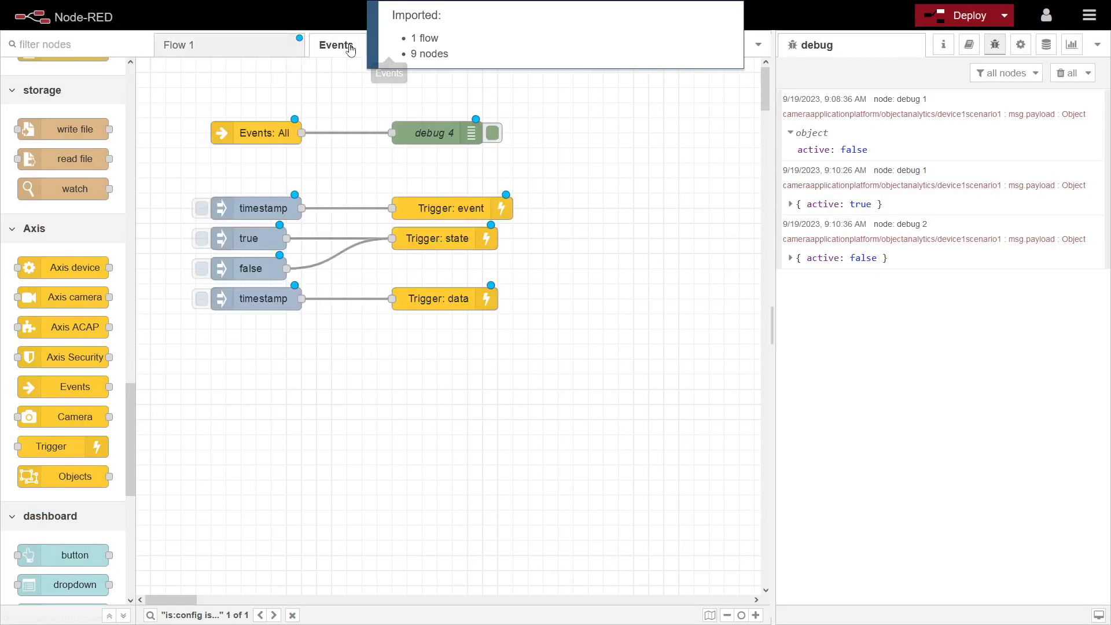
{"action": "left_click", "coordinate": [970, 15]}
{"action": "left_click", "coordinate": [1066, 73]}
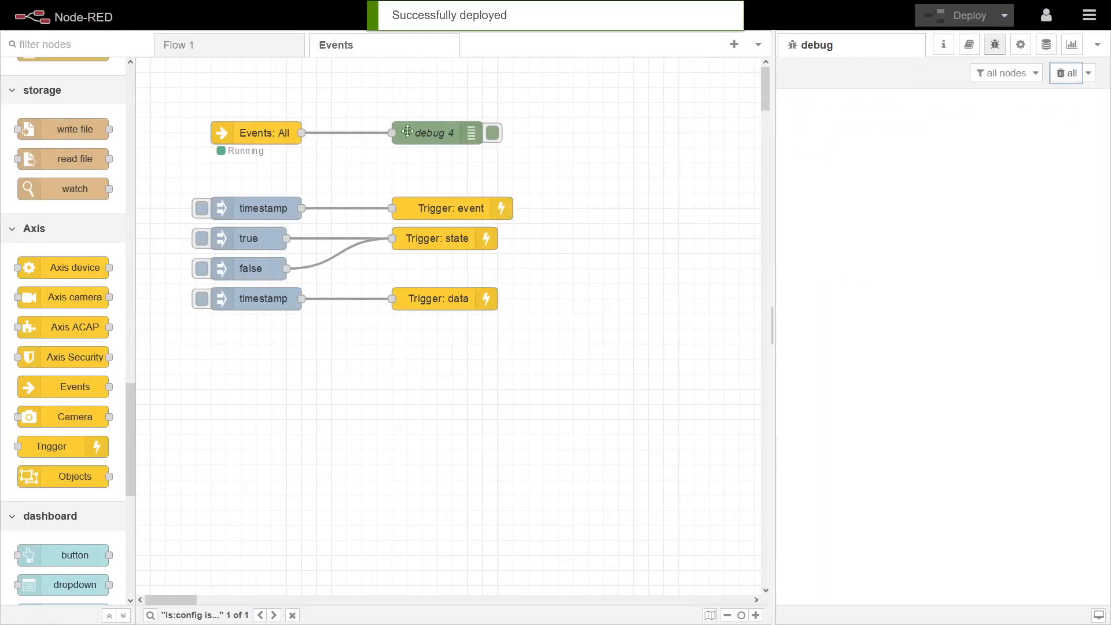
- Set the Events: All node to the ACAP event group with initialization states suppressed, then deploy and clear the debug messages
{"action": "double_click", "coordinate": [270, 135]}
{"action": "left_click", "coordinate": [576, 155]}
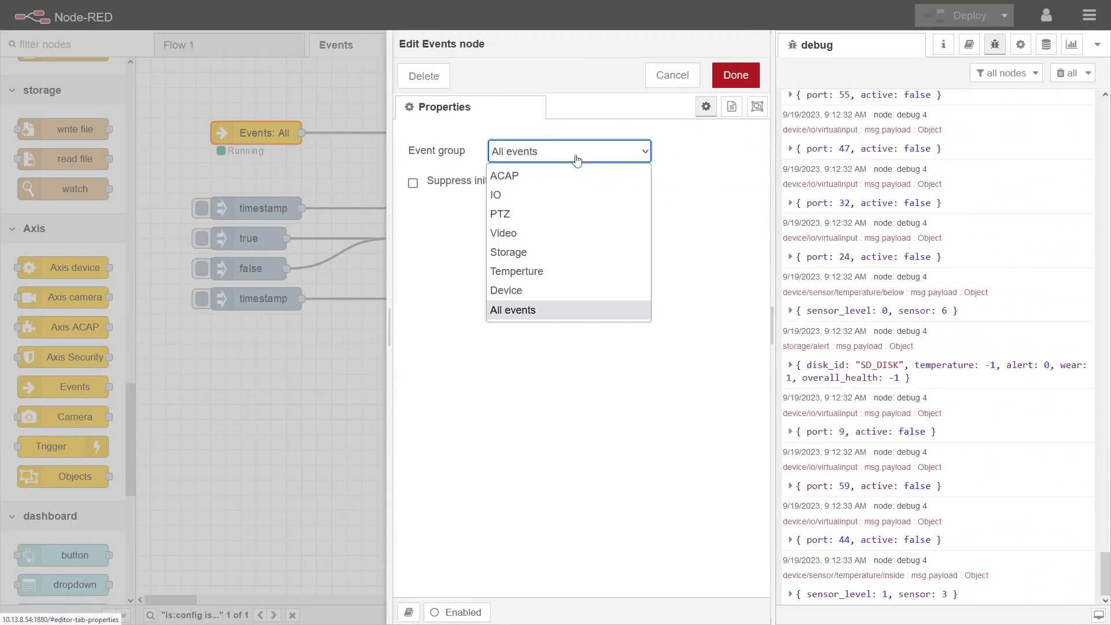
{"action": "left_click", "coordinate": [546, 176]}
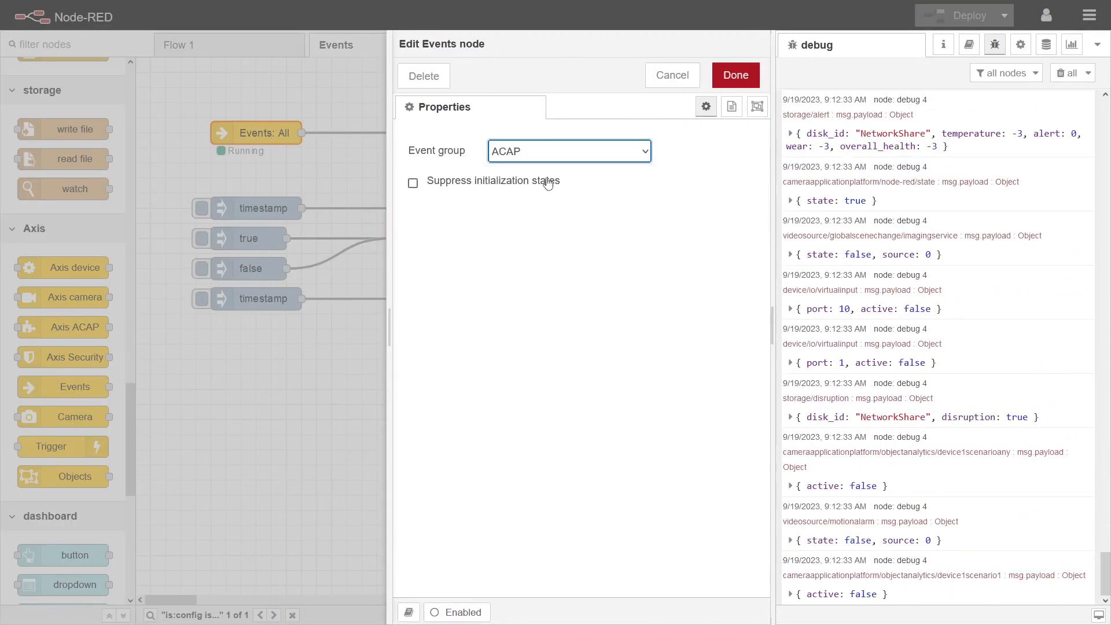
{"action": "left_click", "coordinate": [412, 184]}
{"action": "left_click", "coordinate": [735, 76]}
{"action": "left_click", "coordinate": [963, 17]}
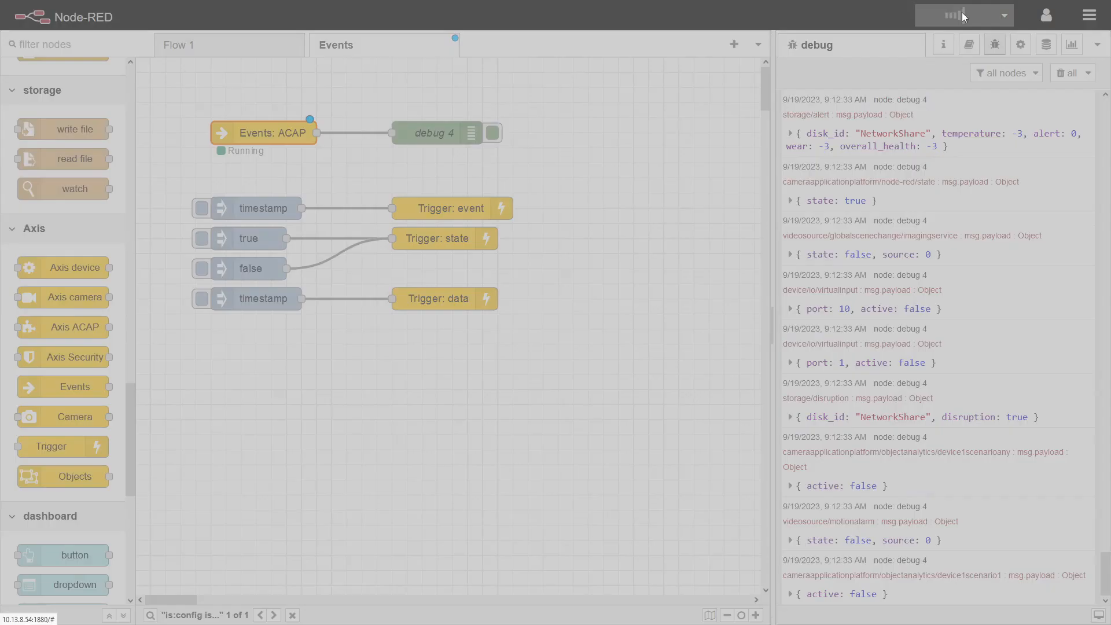
{"action": "left_click", "coordinate": [1068, 73]}
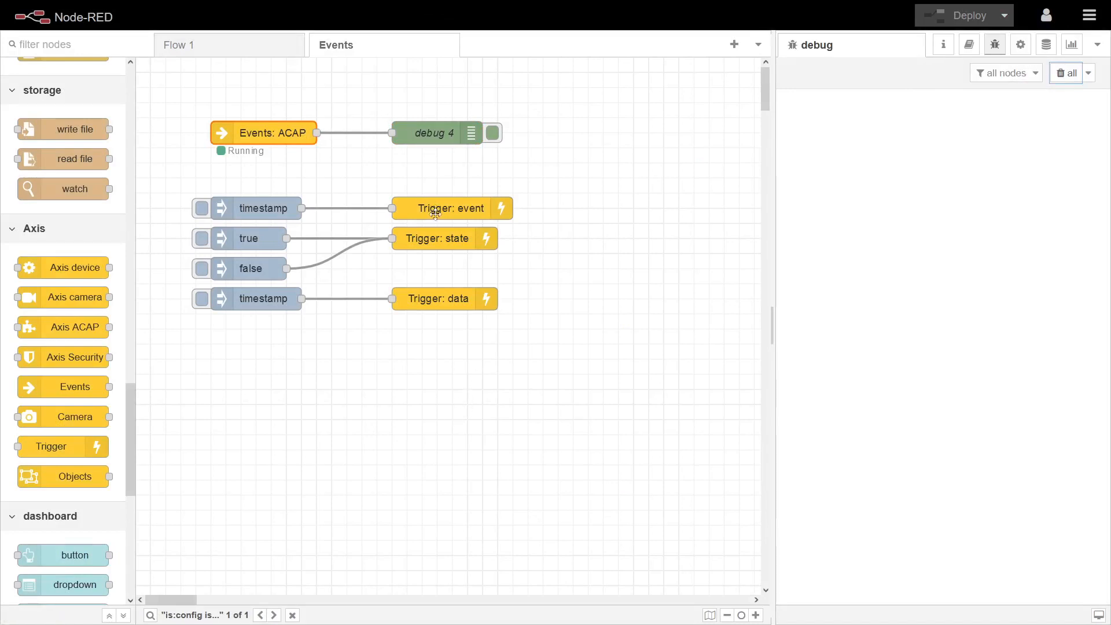
{"action": "left_click_drag", "start_coordinate": [58, 448], "coordinate": [395, 397]}
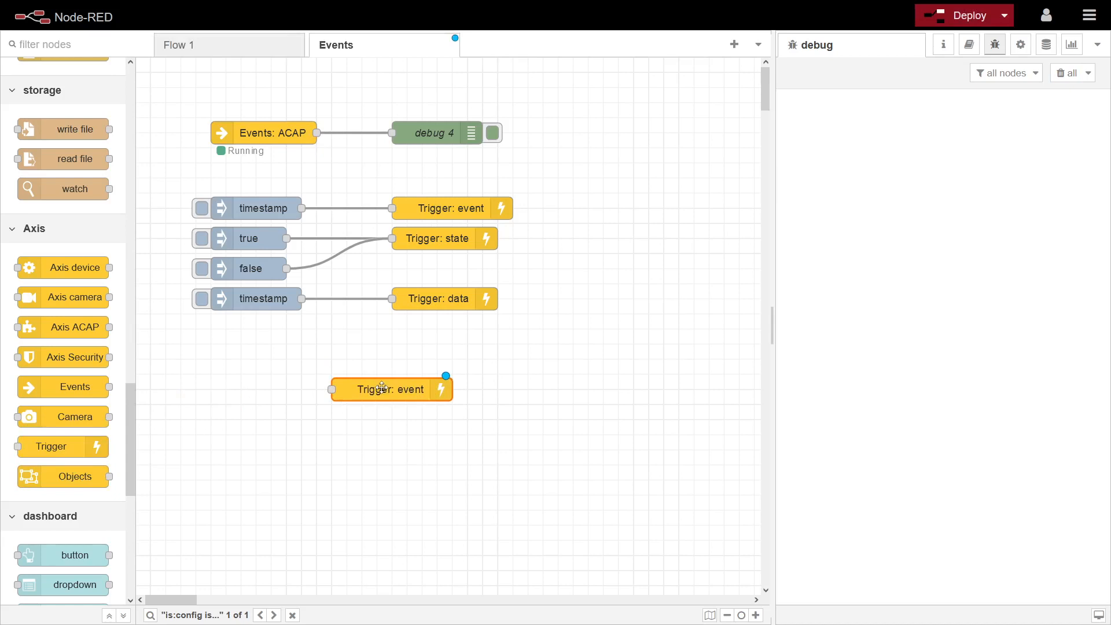
{"action": "key", "text": "Delete"}
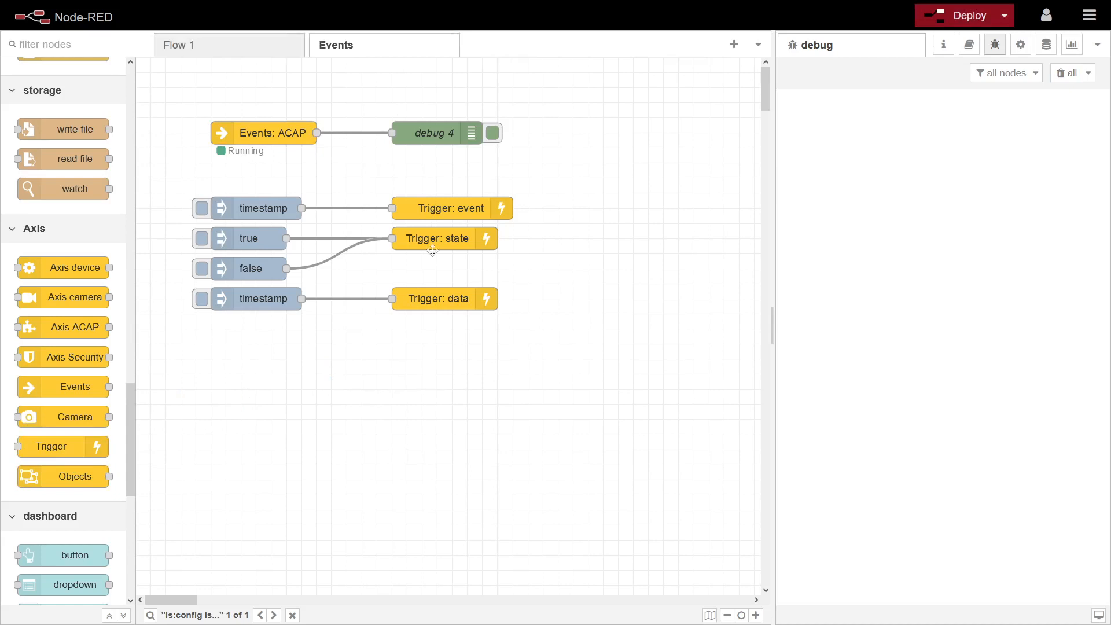
{"action": "left_click", "coordinate": [435, 214]}
{"action": "left_click", "coordinate": [441, 239]}
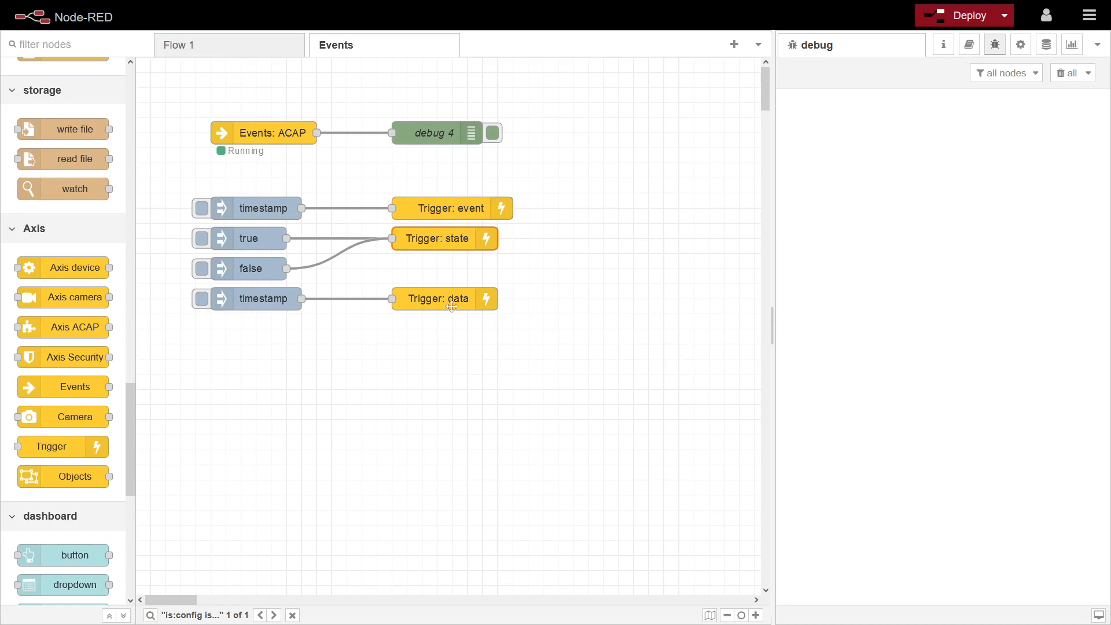
- Set the Trigger: event node's value to 346346, keeping the event type Event, and deploy the flow
{"action": "left_click", "coordinate": [445, 208]}
{"action": "double_click", "coordinate": [446, 206]}
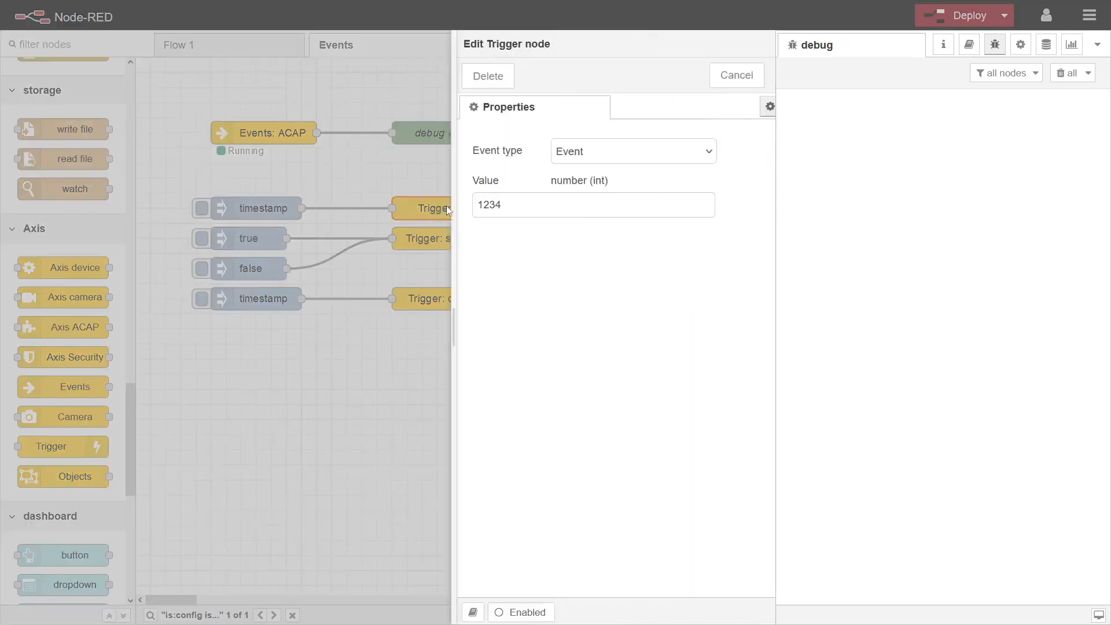
{"action": "left_click", "coordinate": [544, 155]}
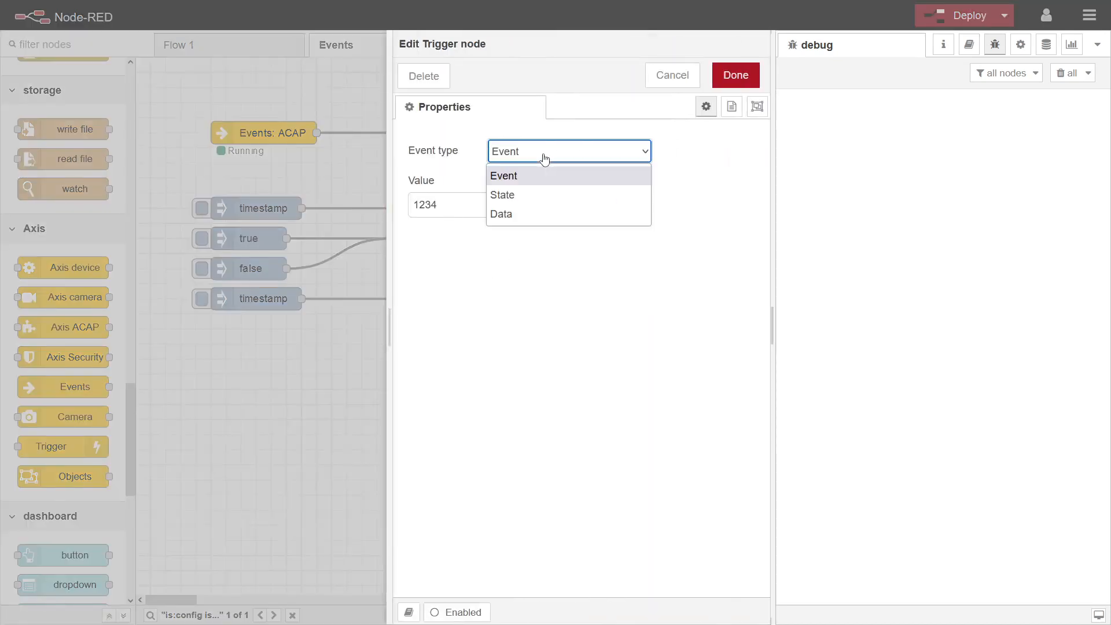
{"action": "left_click", "coordinate": [533, 154]}
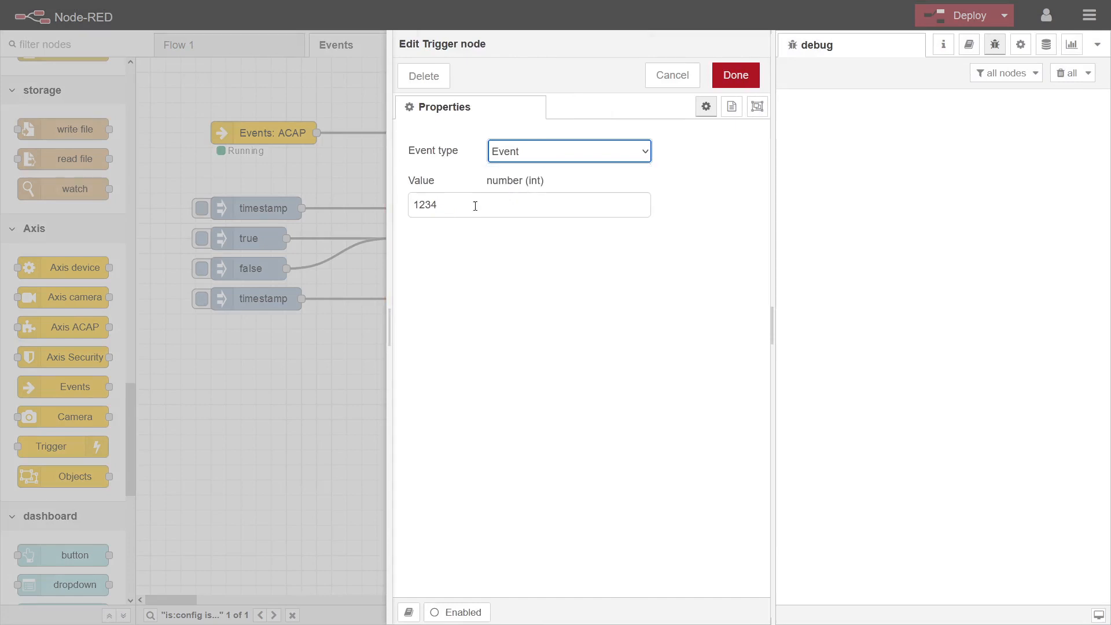
{"action": "left_click", "coordinate": [454, 205]}
{"action": "double_click", "coordinate": [454, 204]}
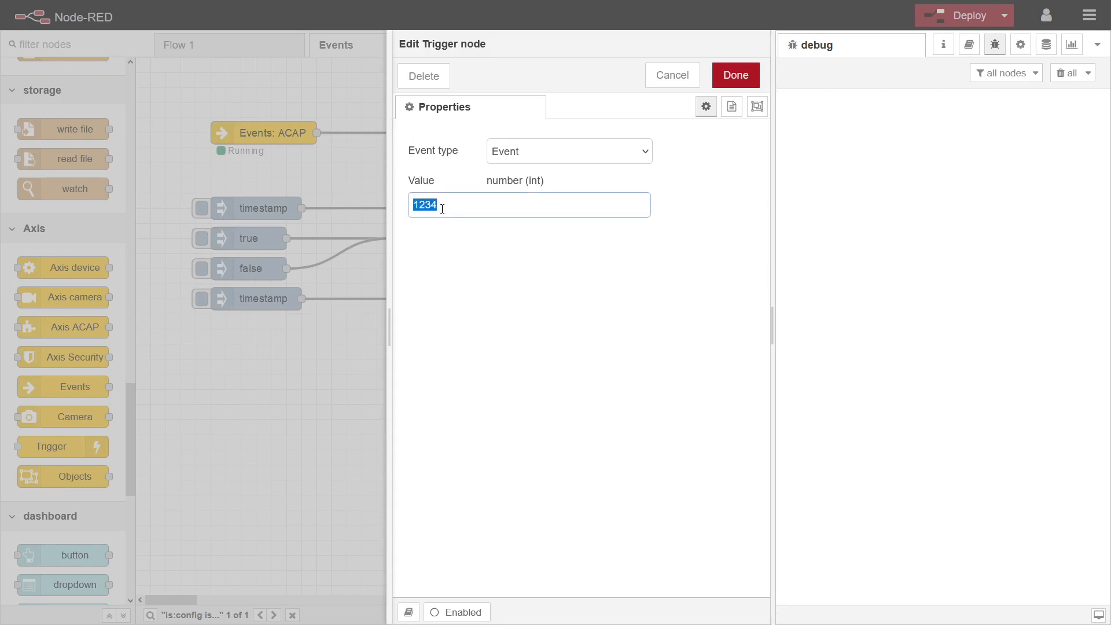
{"action": "type", "text": "346346"}
{"action": "left_click", "coordinate": [736, 75]}
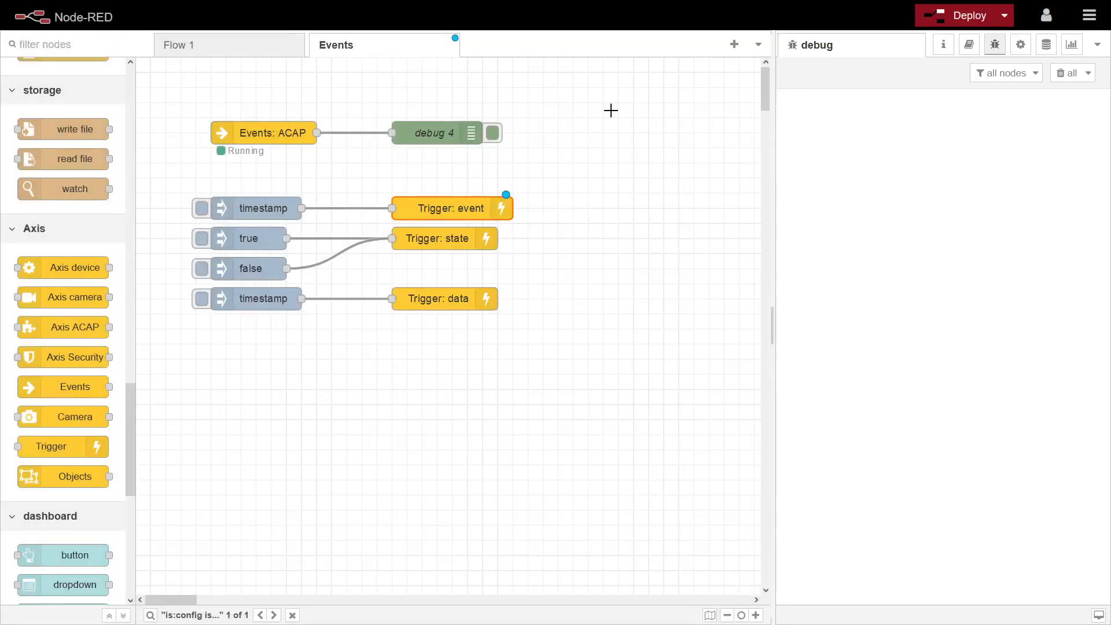
{"action": "left_click", "coordinate": [958, 15]}
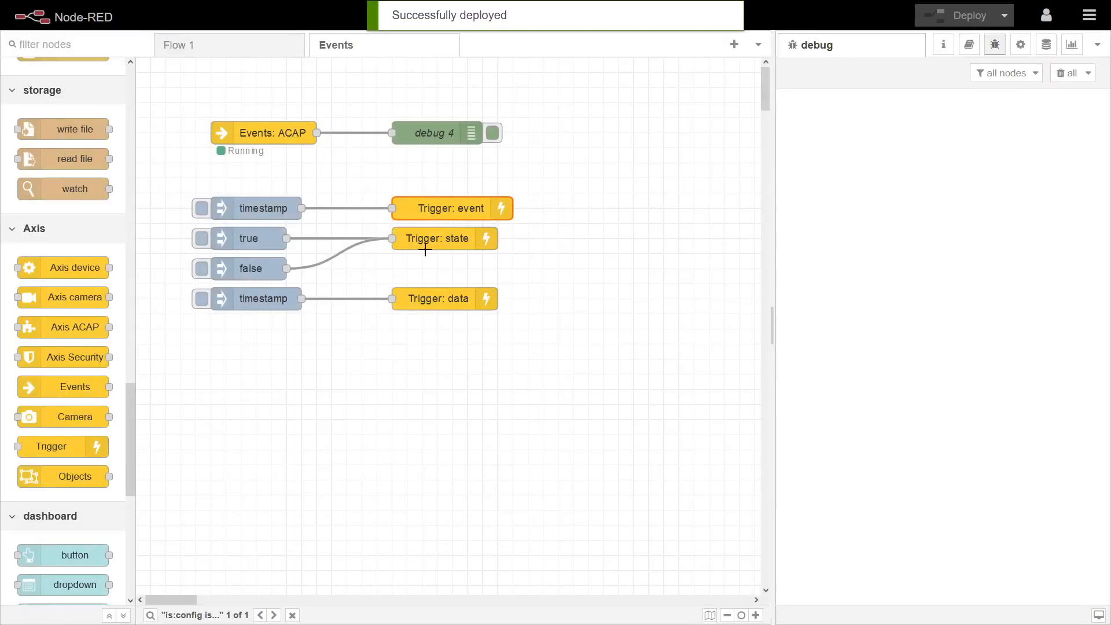
- Inject the timestamp wired to Trigger: event and expand the payload object of the resulting debug message
{"action": "left_click", "coordinate": [202, 210]}
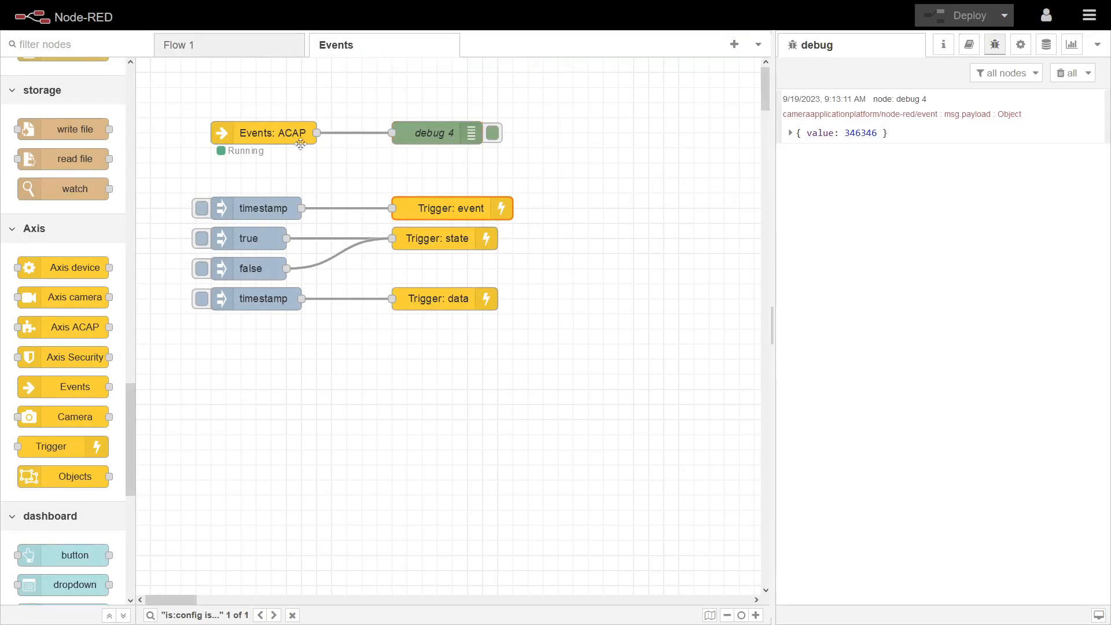
{"action": "left_click", "coordinate": [266, 133]}
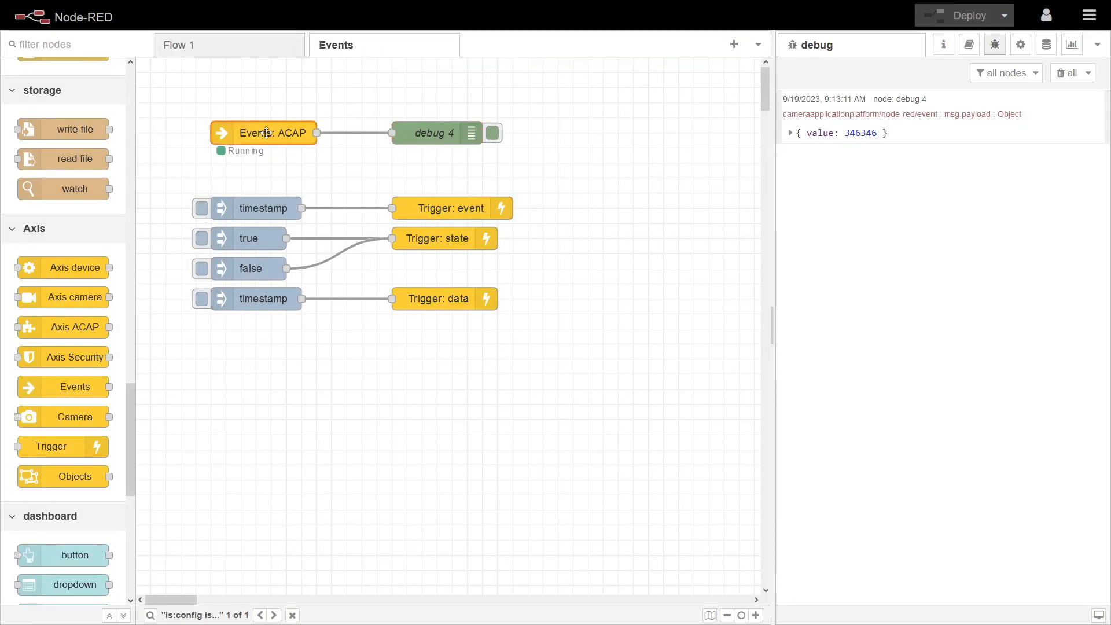
{"action": "left_click", "coordinate": [790, 132]}
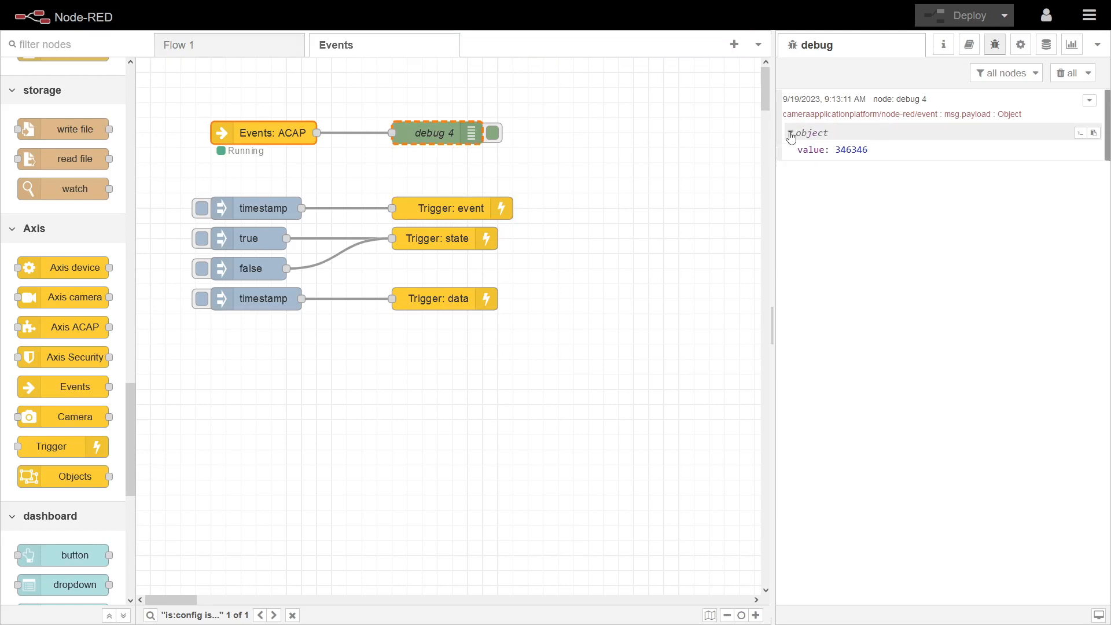
{"action": "left_click", "coordinate": [856, 155]}
{"action": "left_click", "coordinate": [856, 152]}
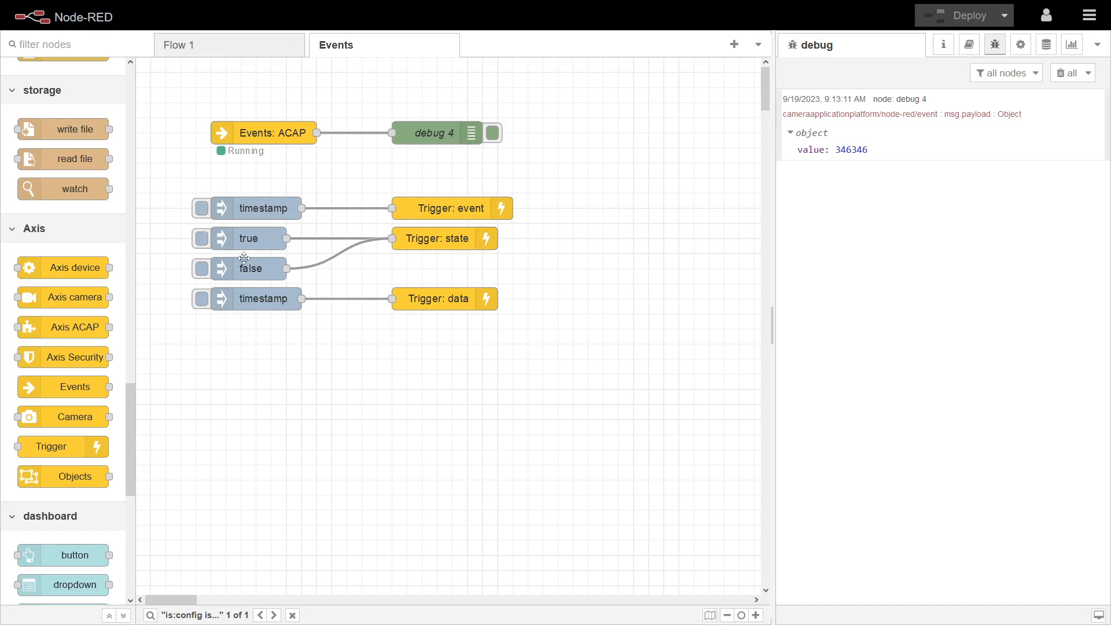
- Review the event type and value settings of the Trigger: state node, leaving the value blank and cancelling the edit
{"action": "double_click", "coordinate": [437, 239]}
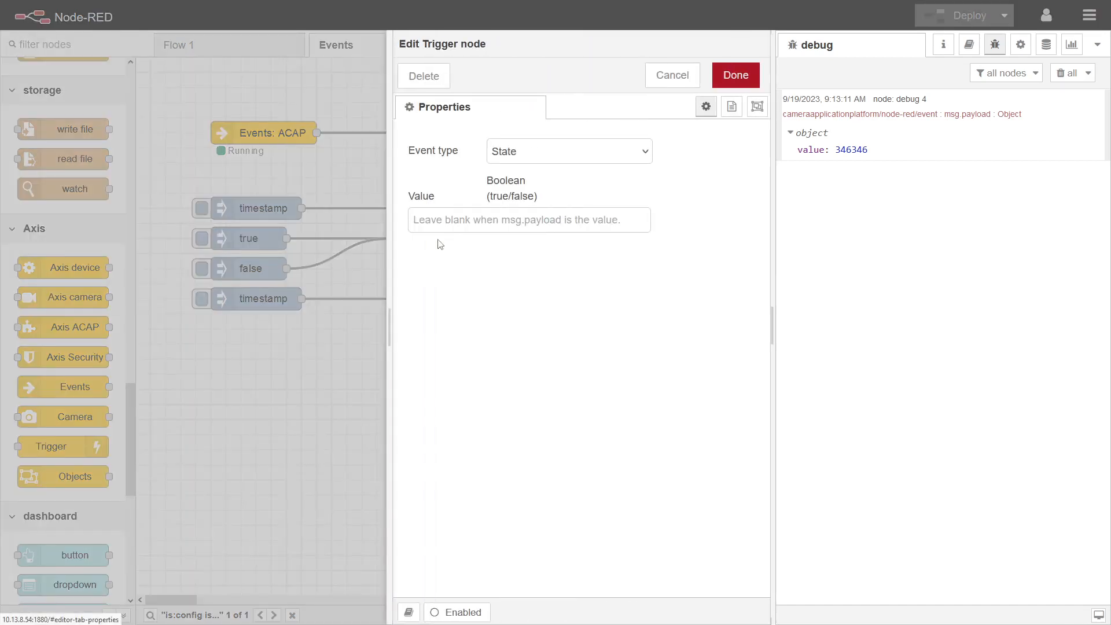
{"action": "left_click", "coordinate": [437, 223]}
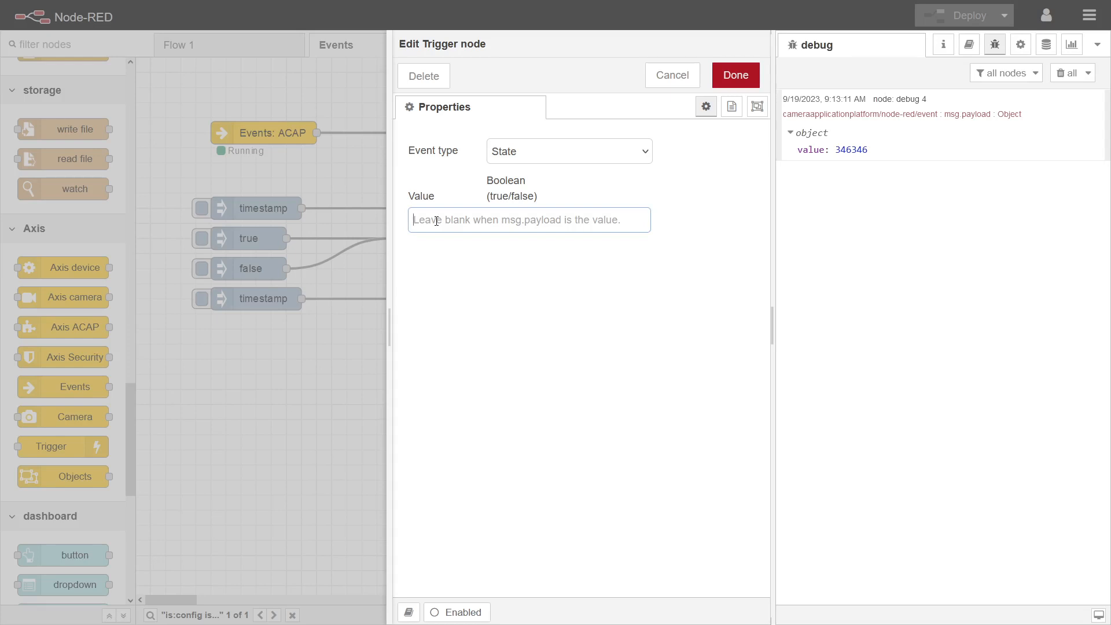
{"action": "left_click", "coordinate": [435, 249]}
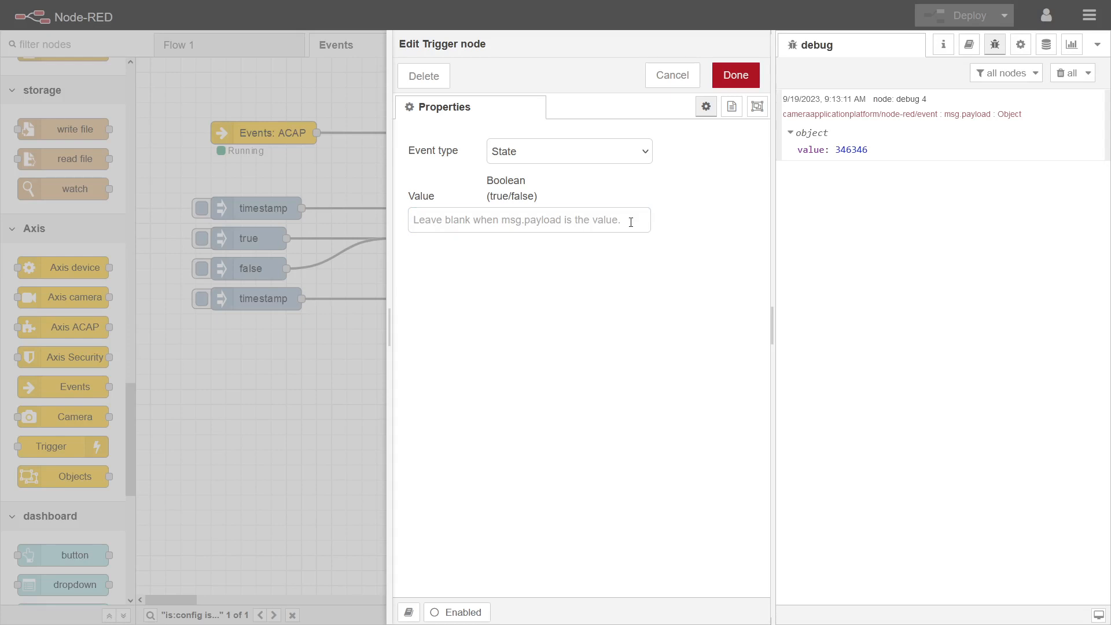
{"action": "left_click", "coordinate": [664, 76]}
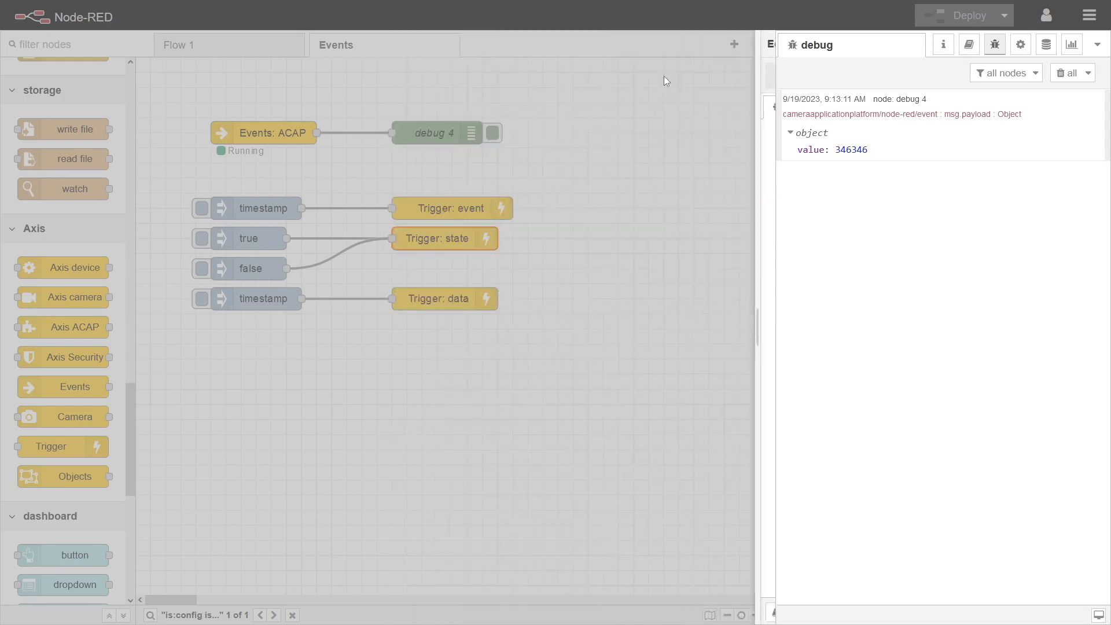
- Examine the boolean payload settings of the true and false inject nodes wired to Trigger: state, cancelling without changes
{"action": "left_click", "coordinate": [244, 242]}
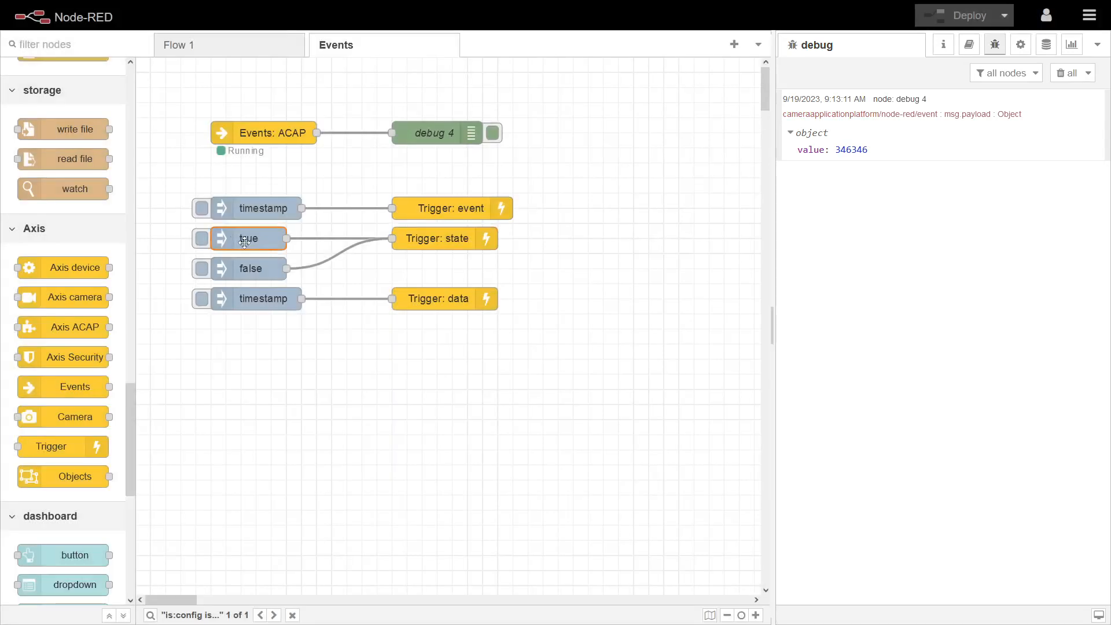
{"action": "double_click", "coordinate": [244, 242]}
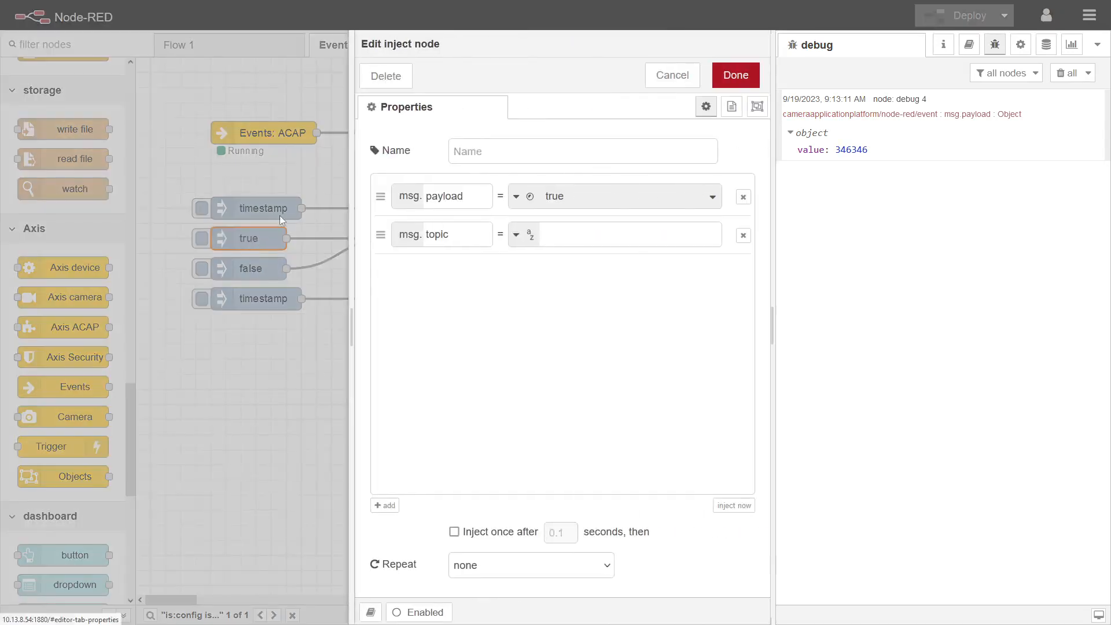
{"action": "left_click", "coordinate": [516, 197]}
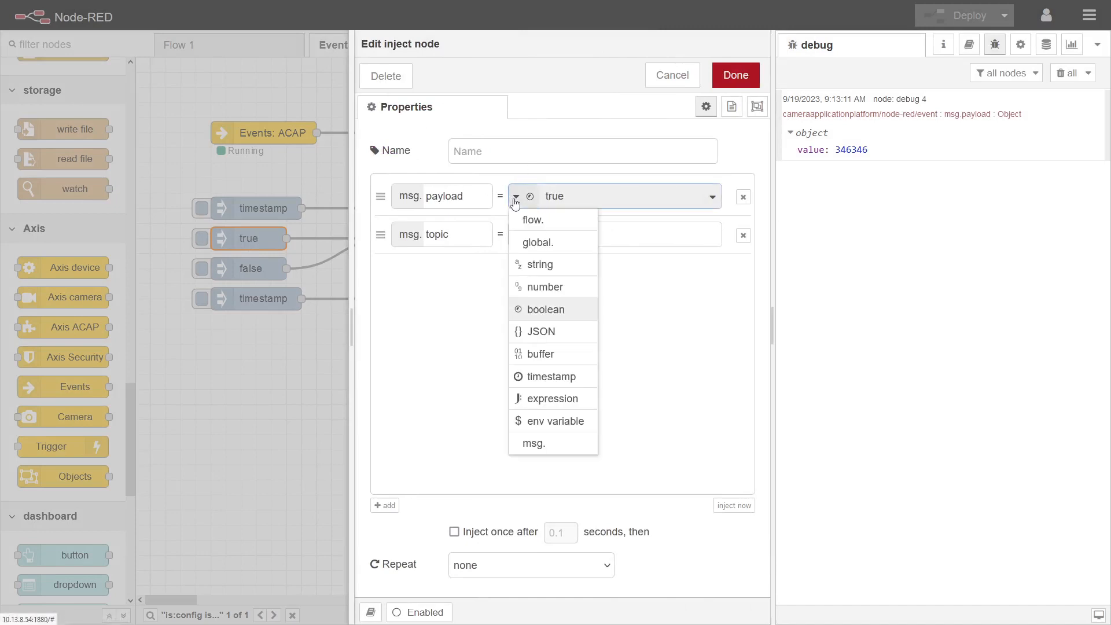
{"action": "left_click", "coordinate": [536, 311]}
{"action": "left_click", "coordinate": [590, 206]}
{"action": "left_click", "coordinate": [591, 206]}
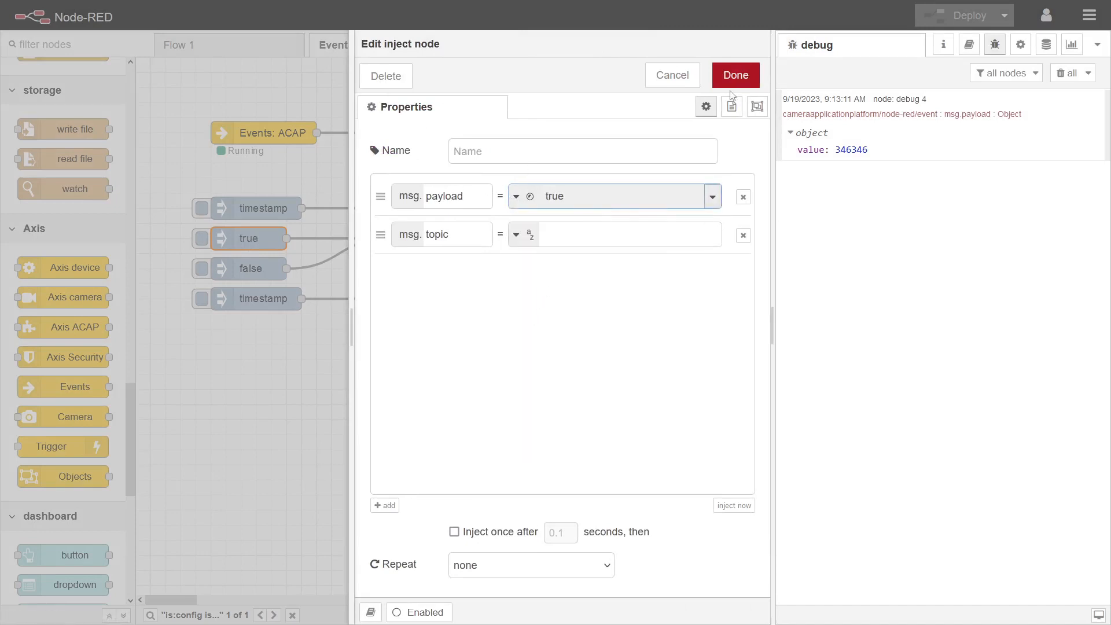
{"action": "left_click", "coordinate": [674, 76]}
{"action": "double_click", "coordinate": [256, 267]}
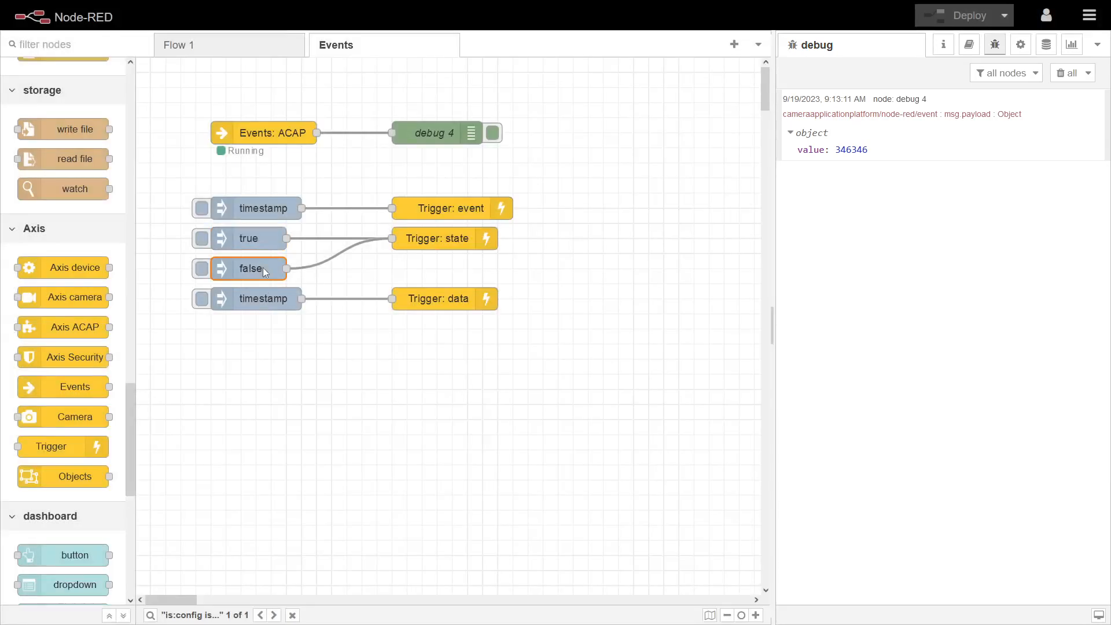
{"action": "left_click", "coordinate": [674, 78]}
- Inject true into Trigger: state and examine the topic of the resulting debug message with the page enlarged
{"action": "left_click", "coordinate": [202, 240]}
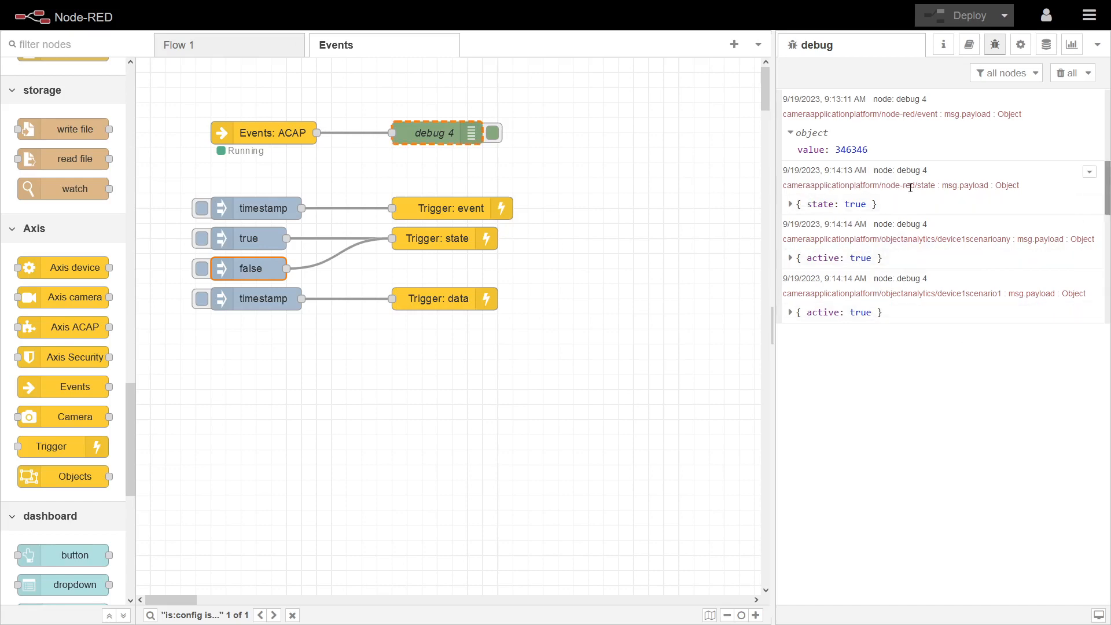
{"action": "double_click", "coordinate": [818, 186]}
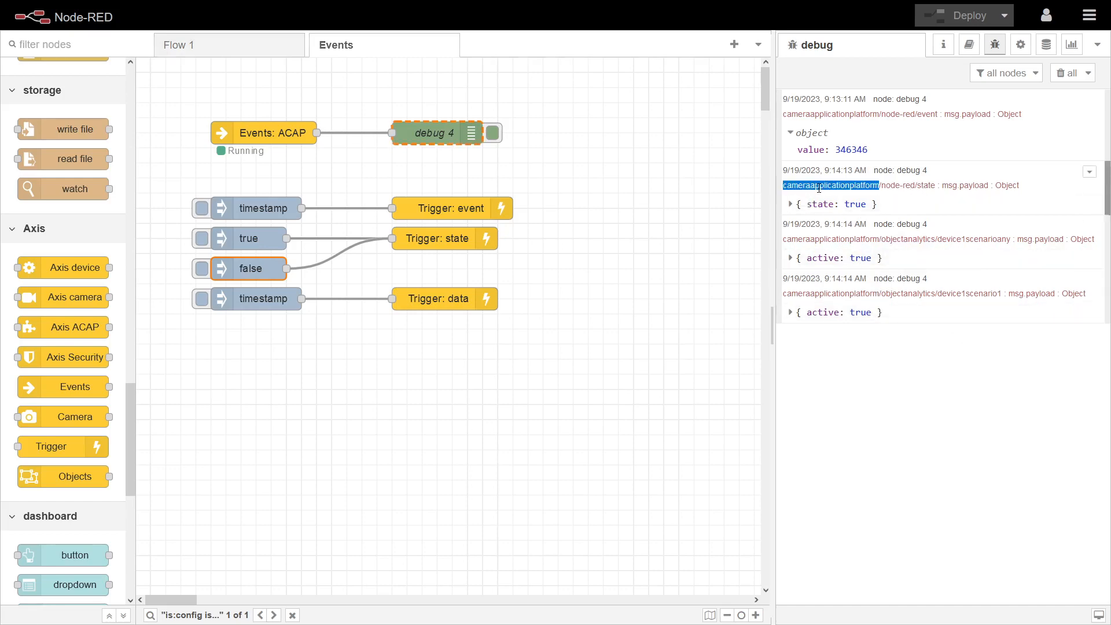
{"action": "key", "text": "ctrl+plus"}
{"action": "key", "text": "ctrl+plus"}
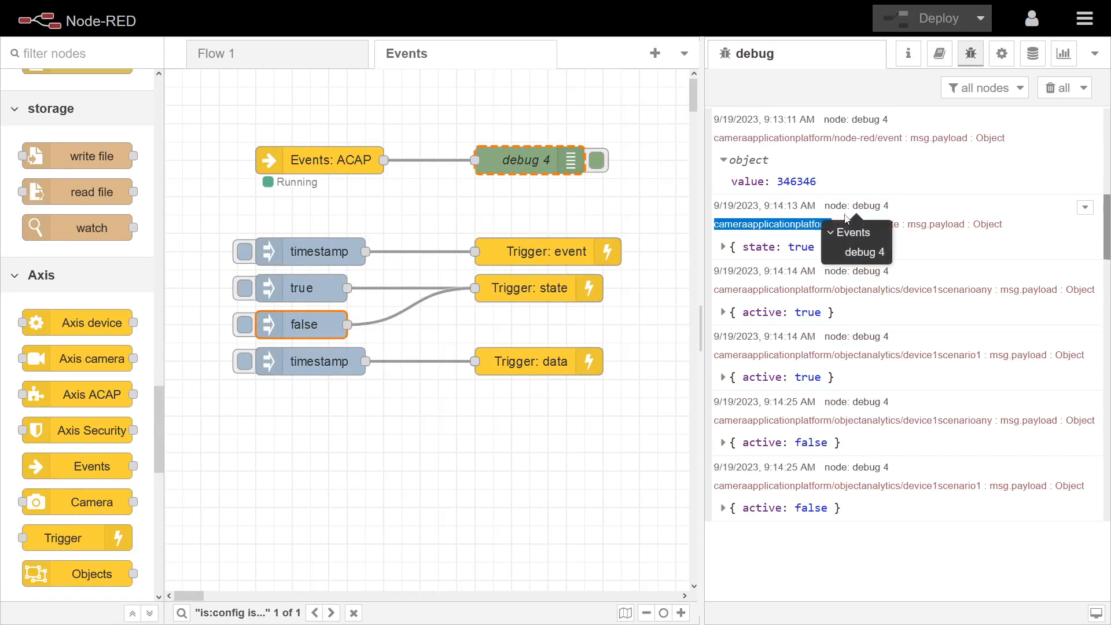
{"action": "double_click", "coordinate": [846, 224]}
{"action": "double_click", "coordinate": [882, 224]}
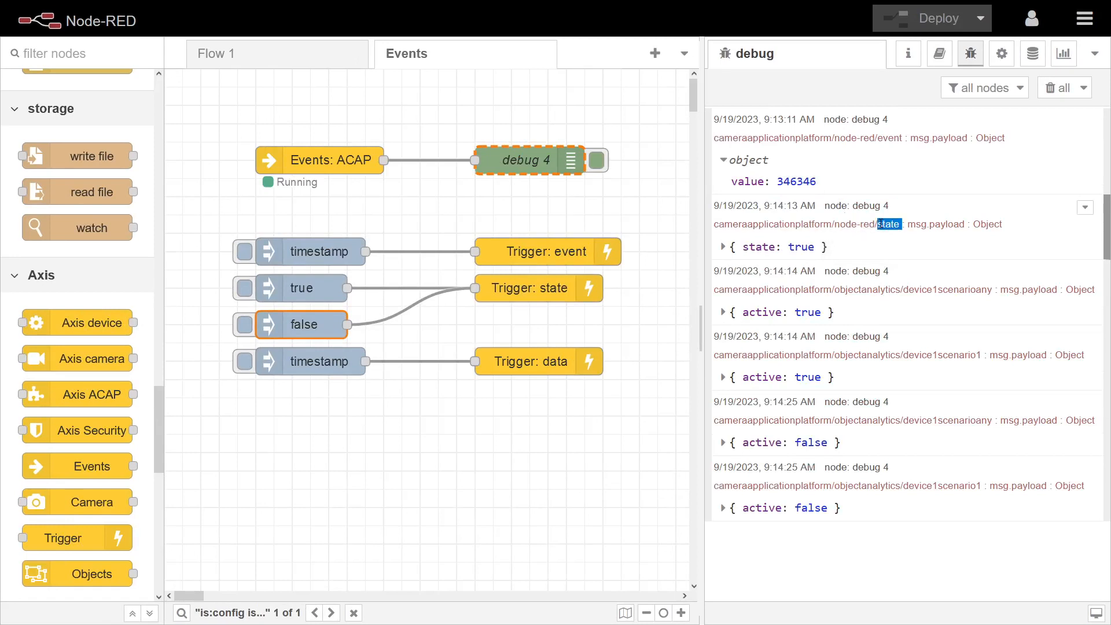
- Inject false into Trigger: state twice with the debug list cleared first, and expand the resulting state payload
{"action": "left_click", "coordinate": [1055, 93]}
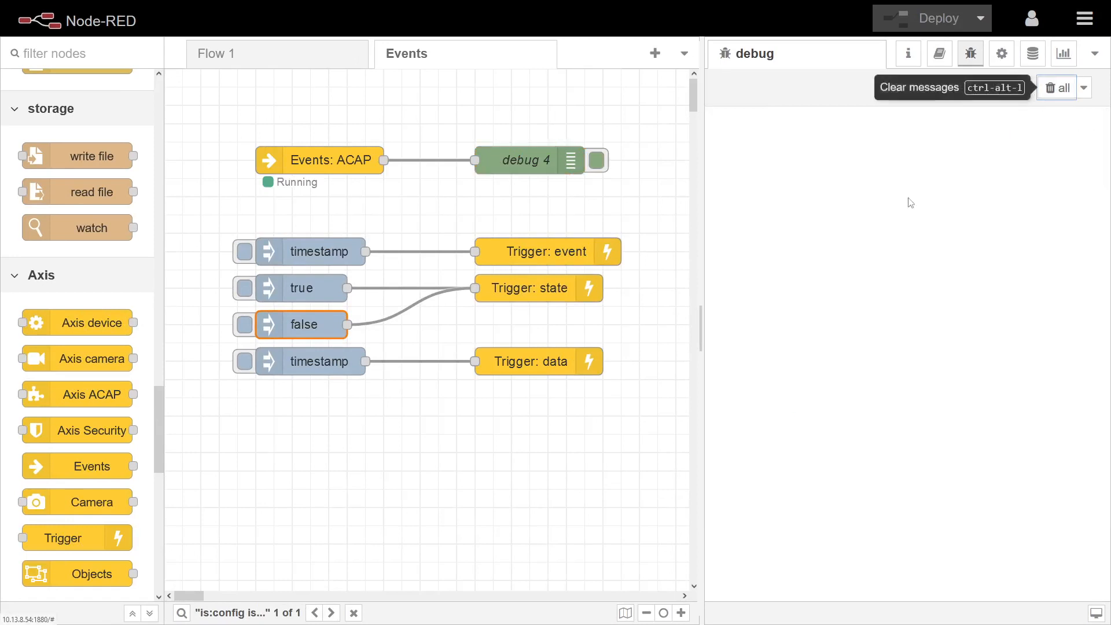
{"action": "left_click", "coordinate": [251, 332]}
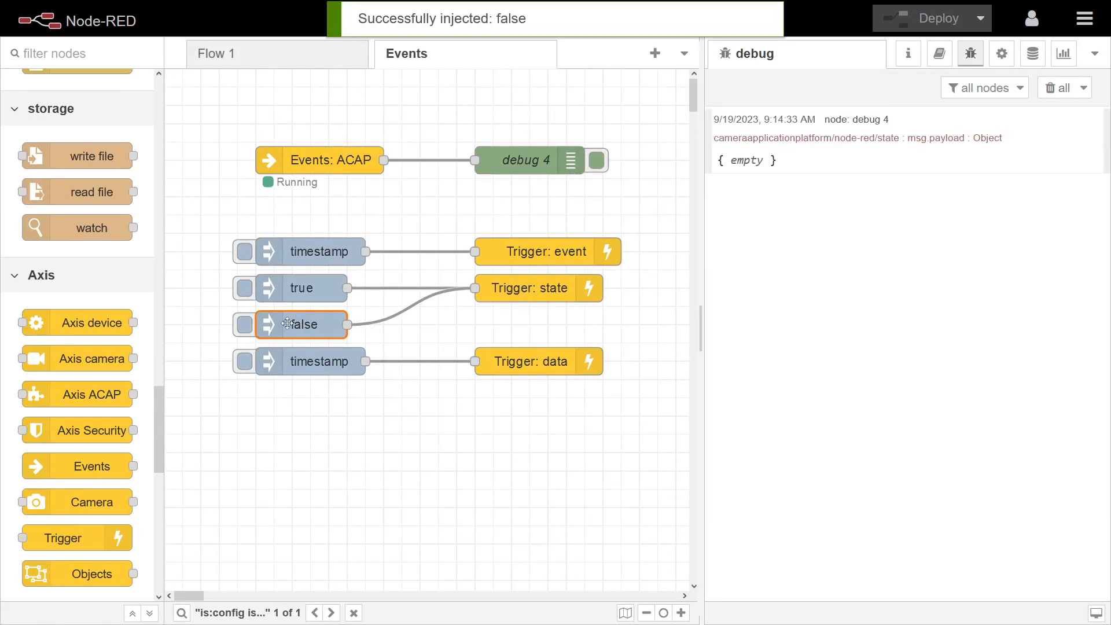
{"action": "left_click", "coordinate": [243, 328]}
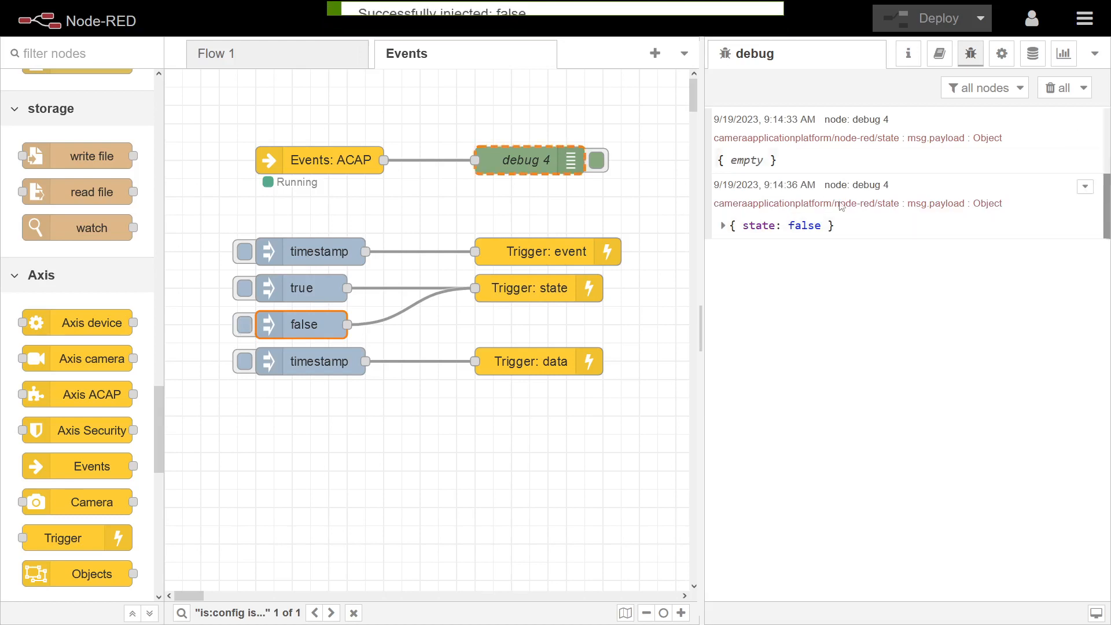
{"action": "left_click", "coordinate": [724, 226]}
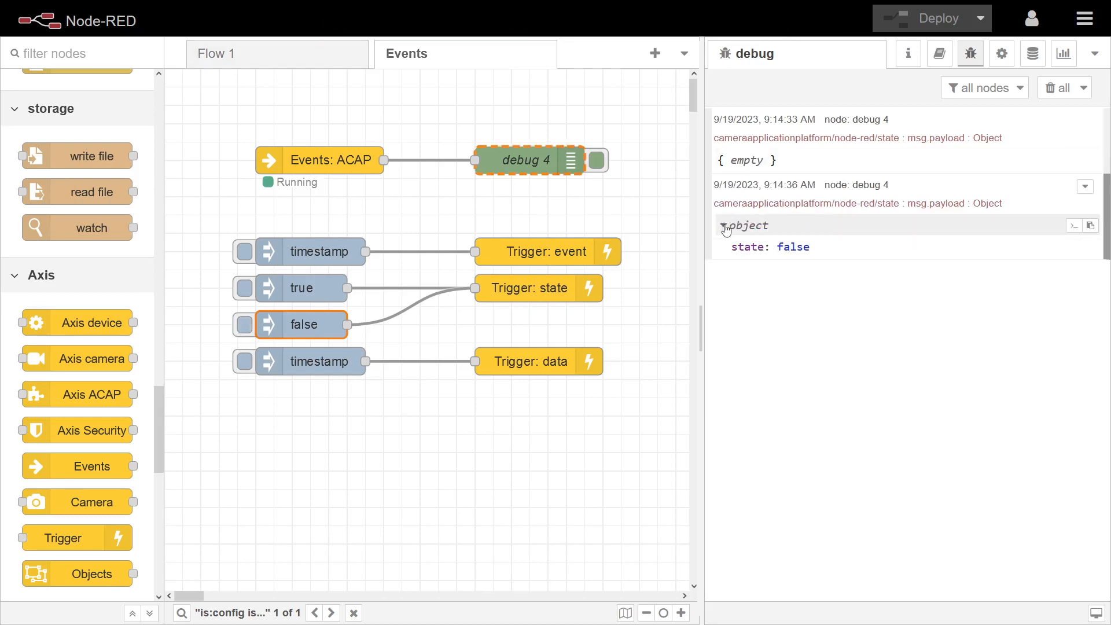
- Examine the empty payloads and the device1scenarioany topic in the debug list, and expand the device1scenario1 payload
{"action": "double_click", "coordinate": [747, 160]}
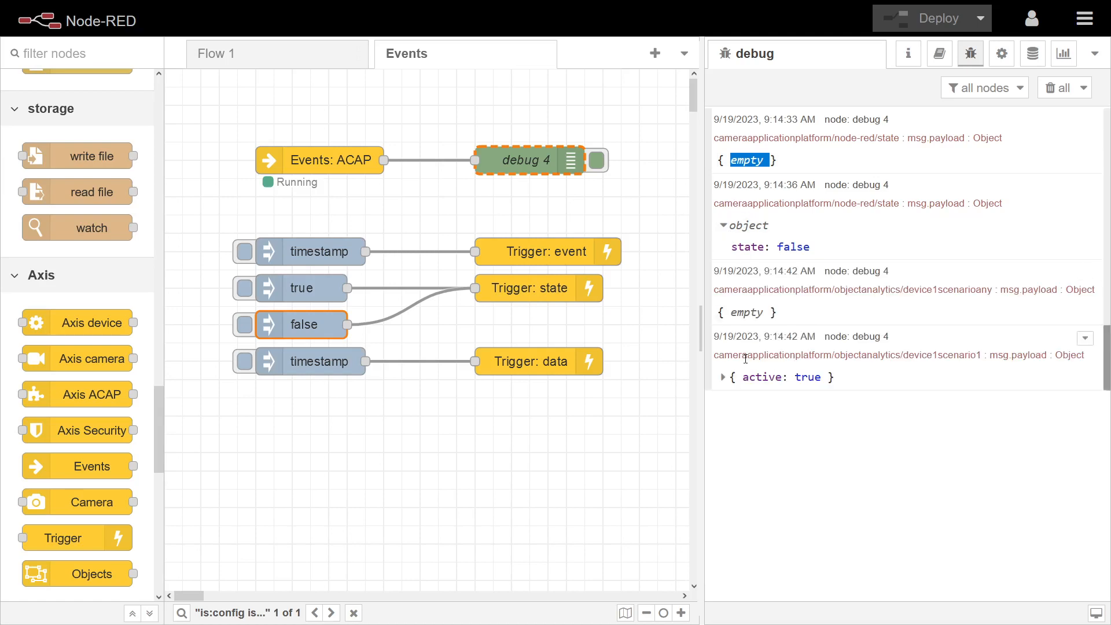
{"action": "double_click", "coordinate": [747, 312]}
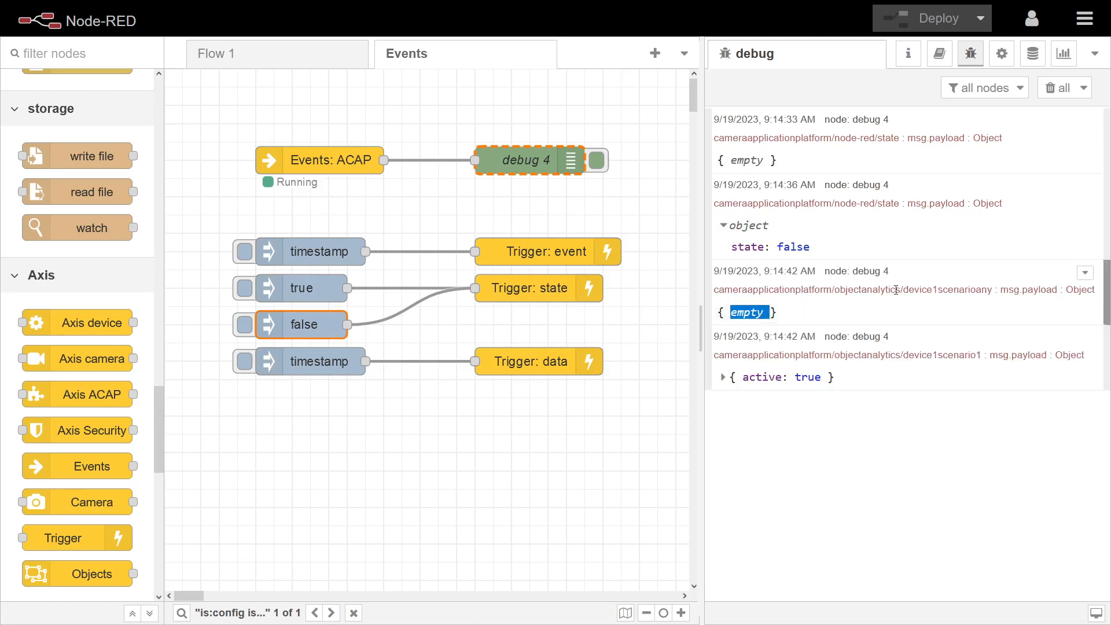
{"action": "double_click", "coordinate": [955, 291]}
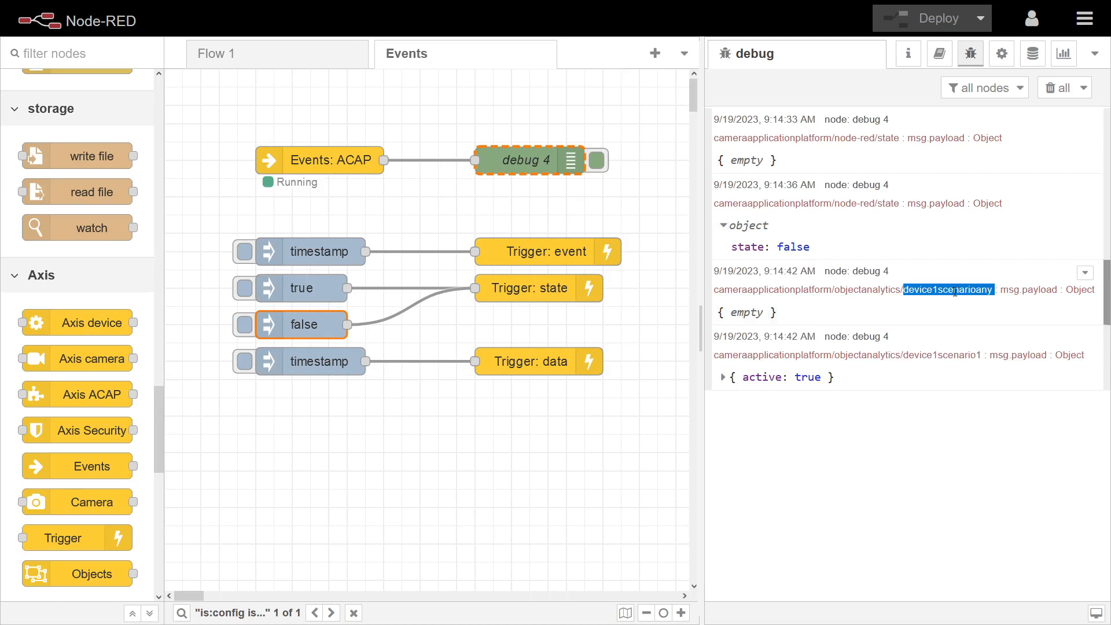
{"action": "triple_click", "coordinate": [955, 291]}
{"action": "left_click", "coordinate": [889, 380]}
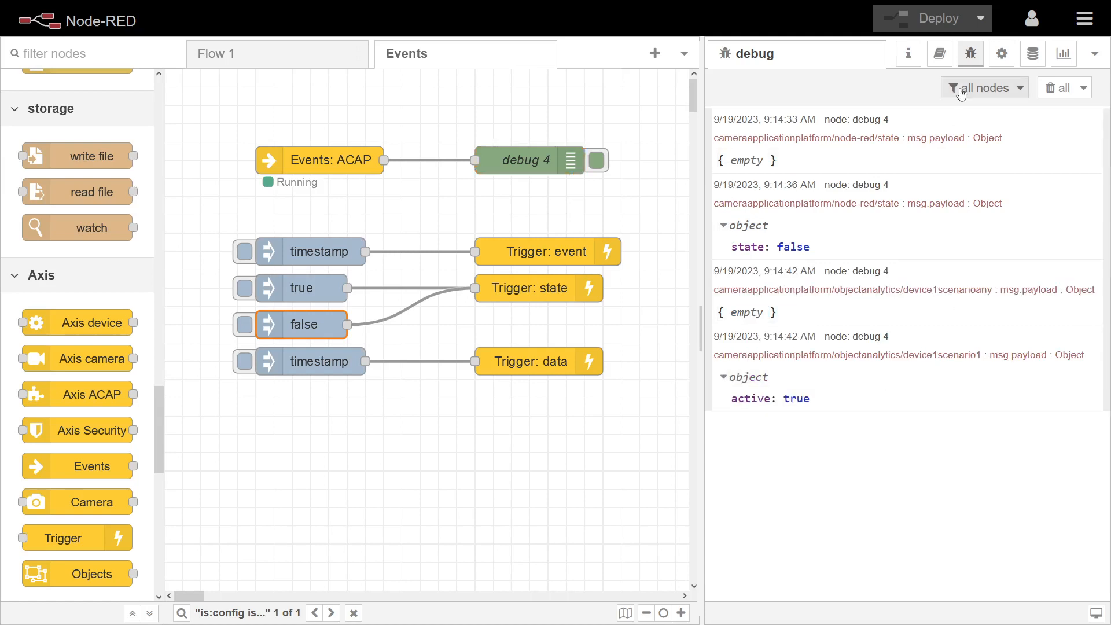
- Clear all debug messages, including newly arriving object analytics events
{"action": "left_click", "coordinate": [1059, 88]}
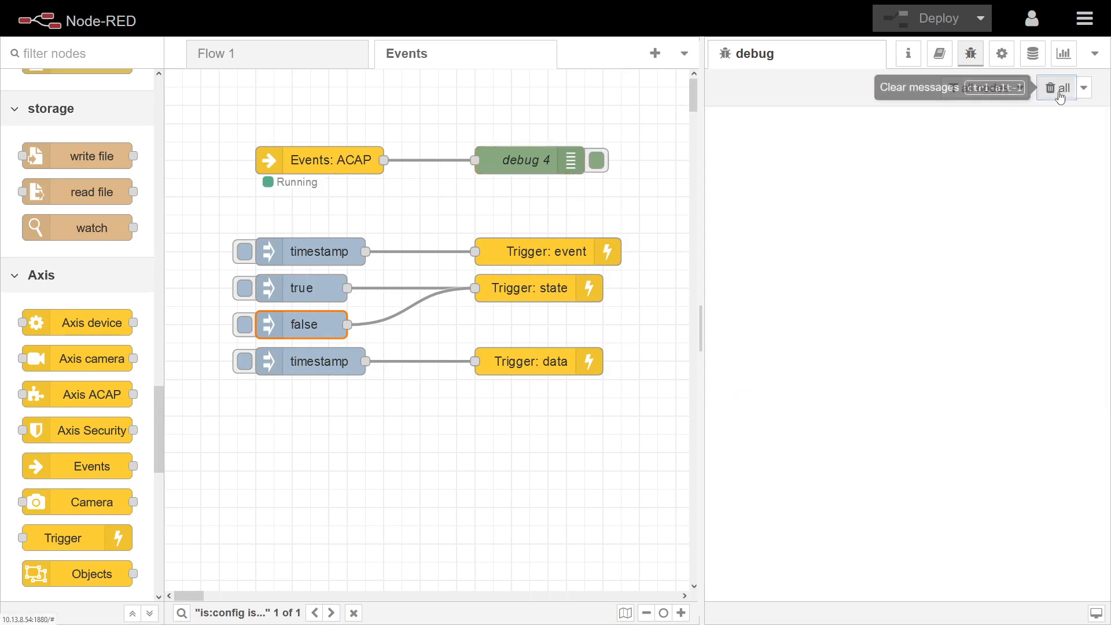
{"action": "left_click", "coordinate": [639, 397]}
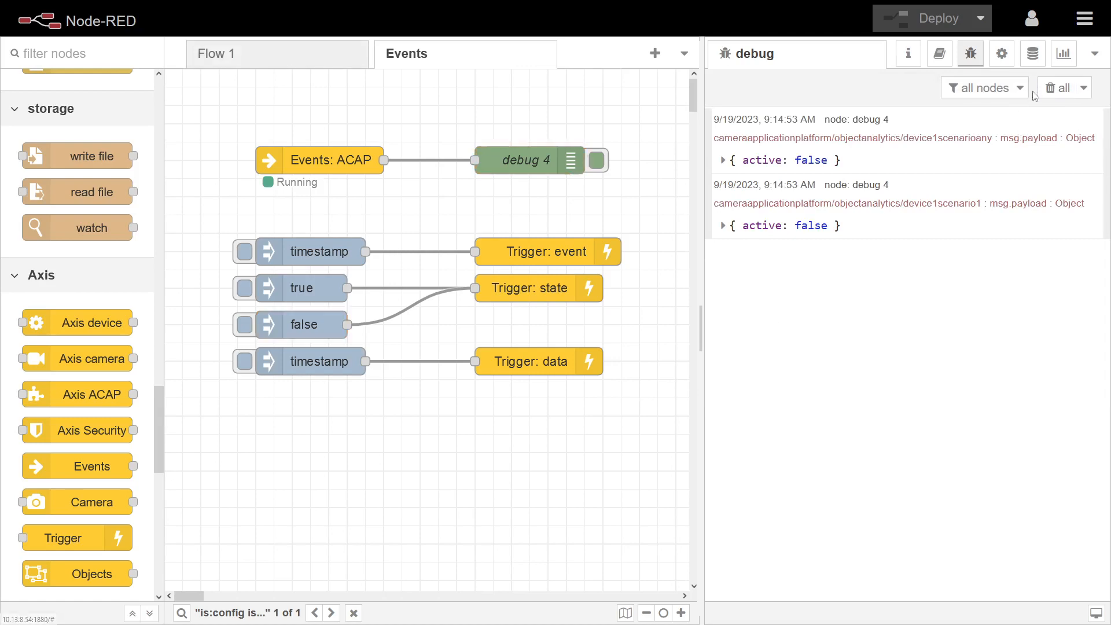
{"action": "left_click", "coordinate": [1059, 88]}
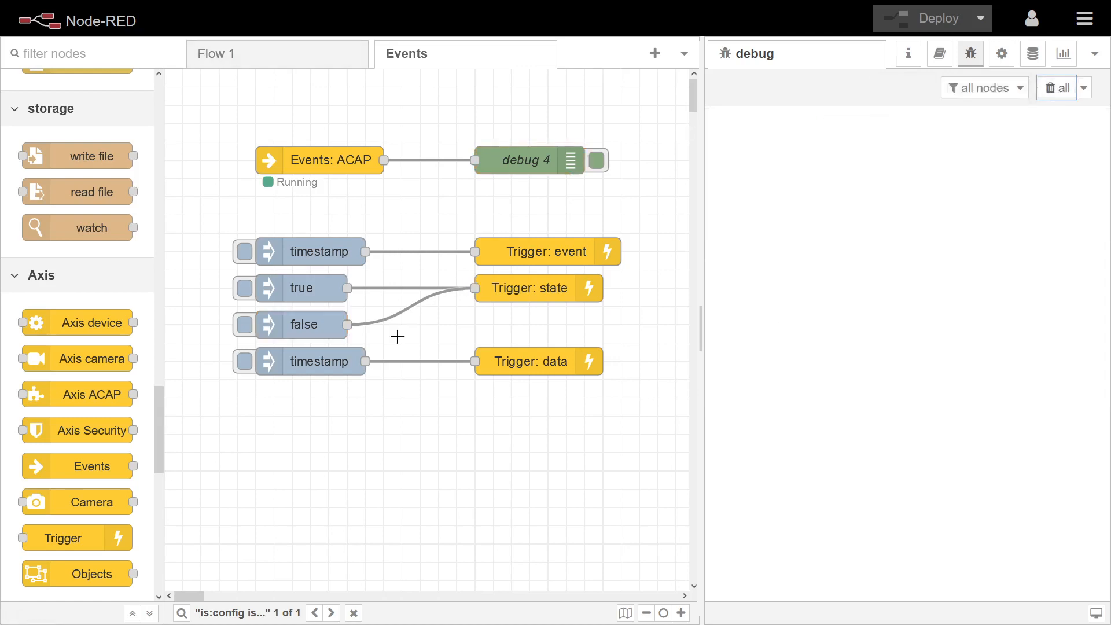
{"action": "mouse_move", "coordinate": [512, 162]}
{"action": "left_mouse_down"}
{"action": "mouse_move", "coordinate": [570, 162]}
{"action": "mouse_move", "coordinate": [521, 161]}
{"action": "left_mouse_up"}
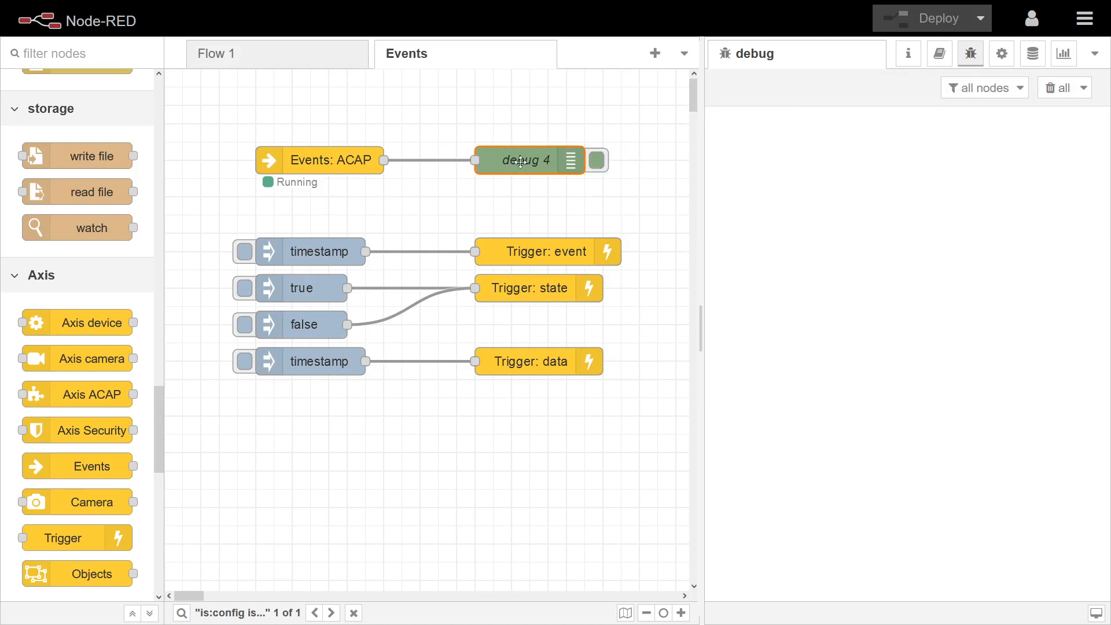
- Review the Trigger: data node's Data event type and its JSON string value {"hello":"world"}, keeping the settings
{"action": "double_click", "coordinate": [524, 366]}
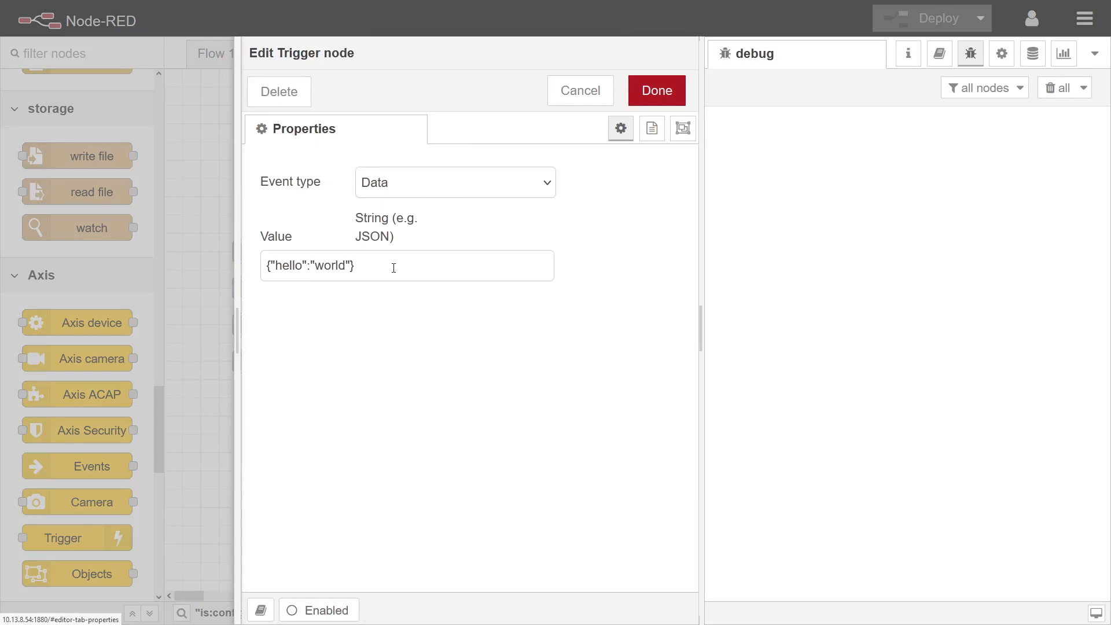
{"action": "left_click_drag", "start_coordinate": [393, 268], "coordinate": [260, 270]}
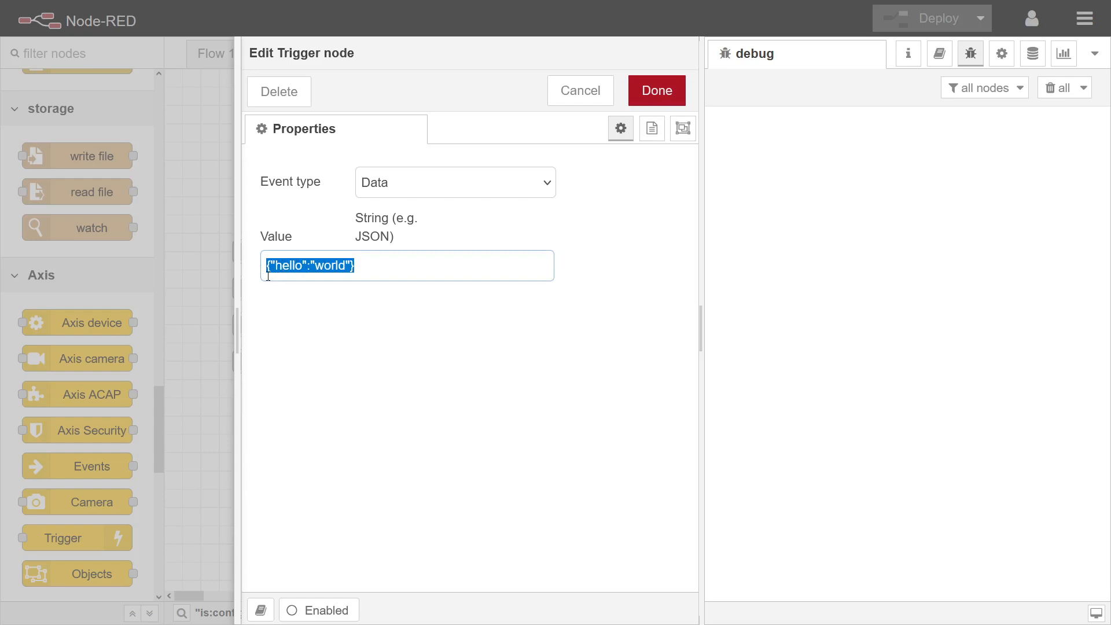
{"action": "left_click", "coordinate": [302, 306]}
{"action": "left_click_drag", "start_coordinate": [362, 258], "coordinate": [255, 265]}
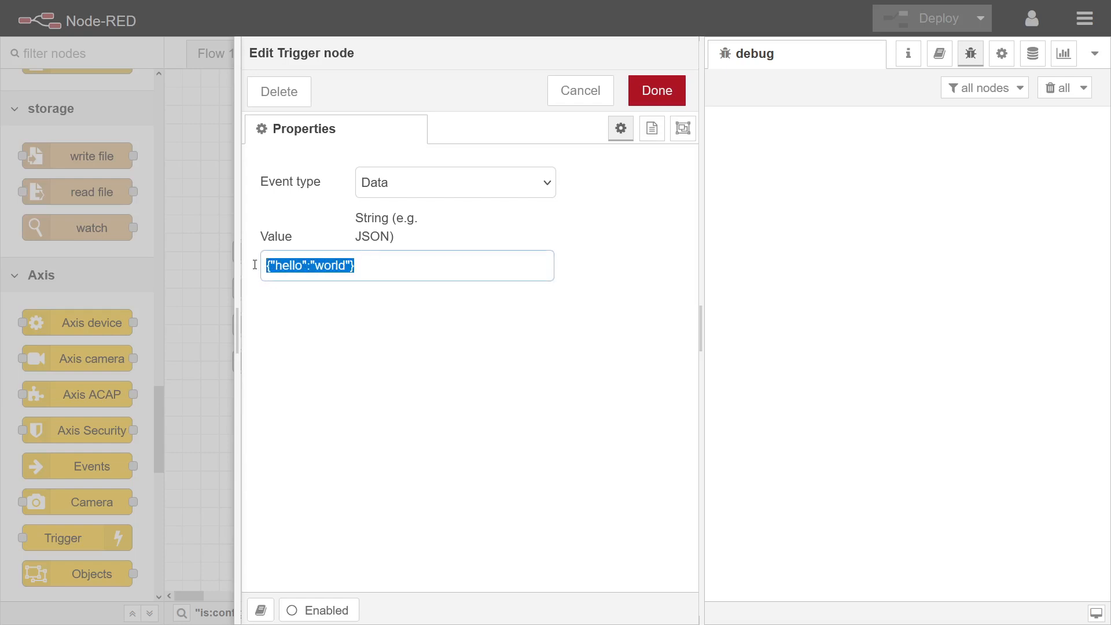
{"action": "left_click", "coordinate": [298, 281]}
{"action": "double_click", "coordinate": [285, 265]}
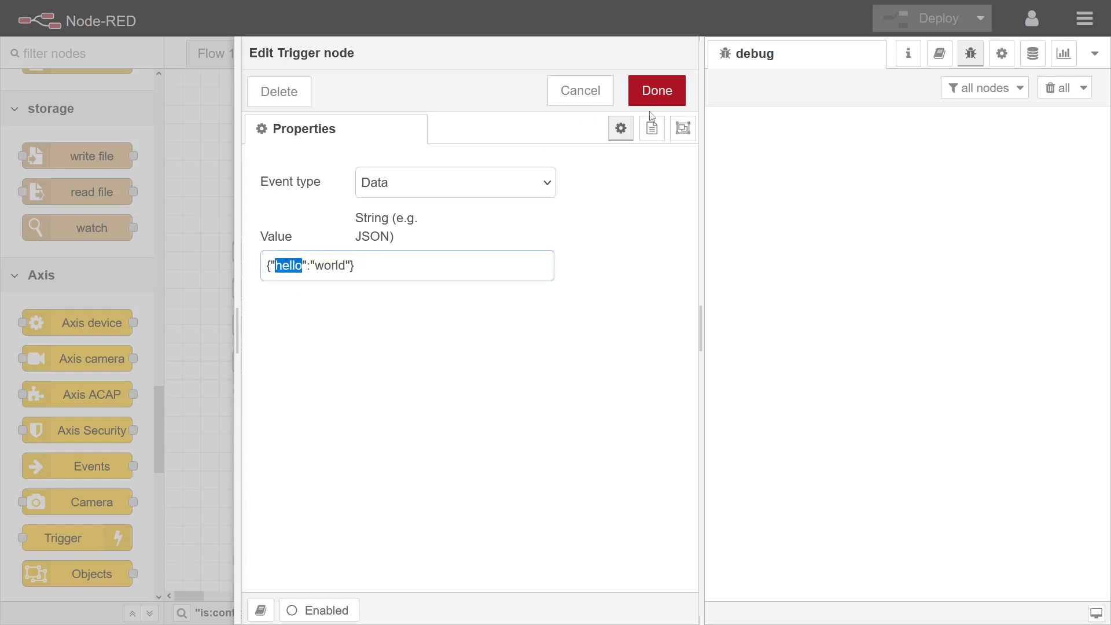
{"action": "left_click", "coordinate": [652, 96]}
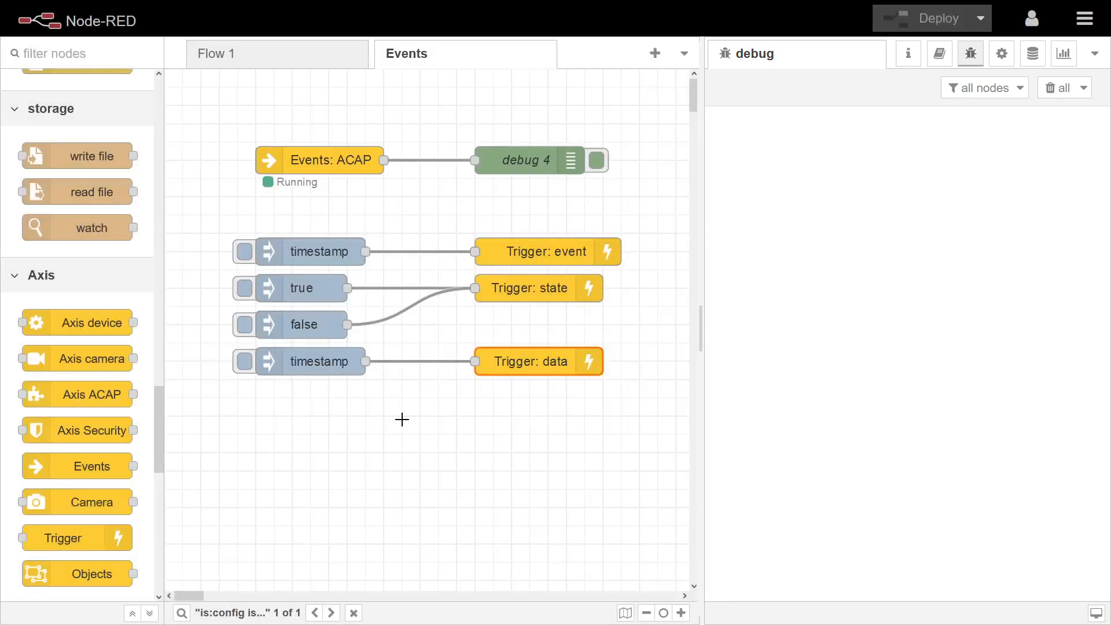
- Inject the timestamp wired to Trigger: data and expand the payload object of the resulting debug message
{"action": "left_click", "coordinate": [246, 363]}
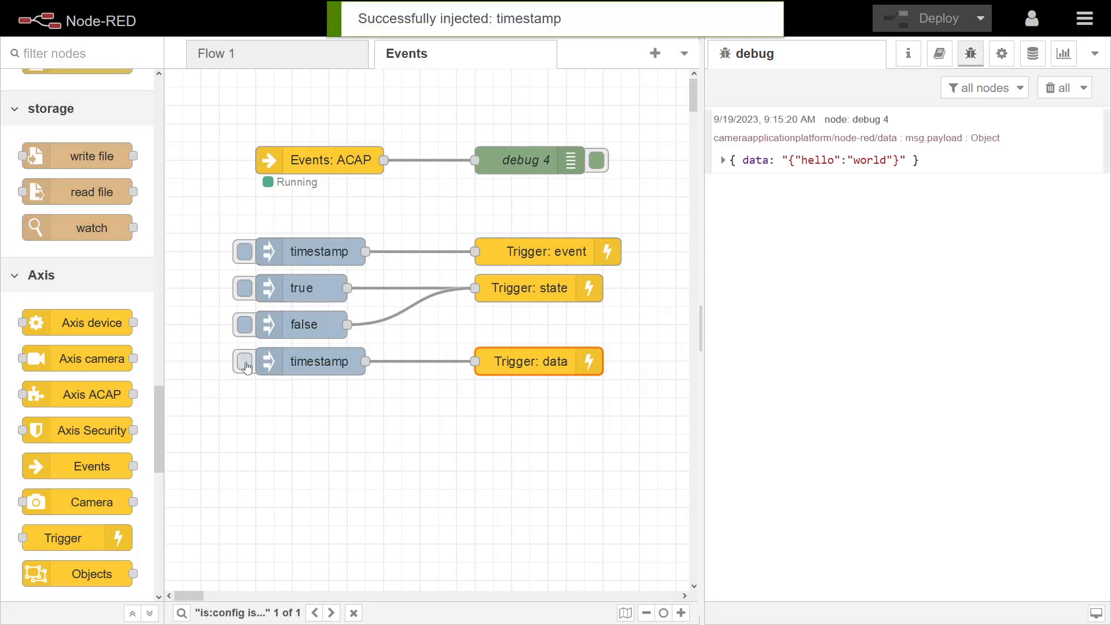
{"action": "left_click", "coordinate": [723, 162]}
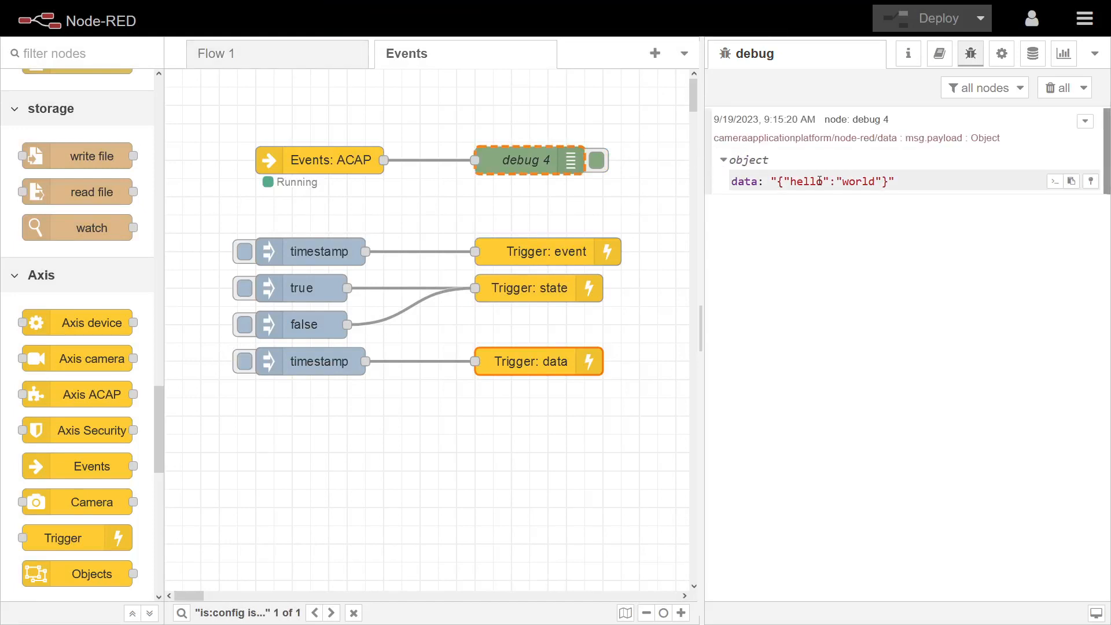
- Move the debug 4 node farther away from the Events: ACAP node and deploy the flow
{"action": "left_click_drag", "start_coordinate": [514, 160], "coordinate": [605, 159]}
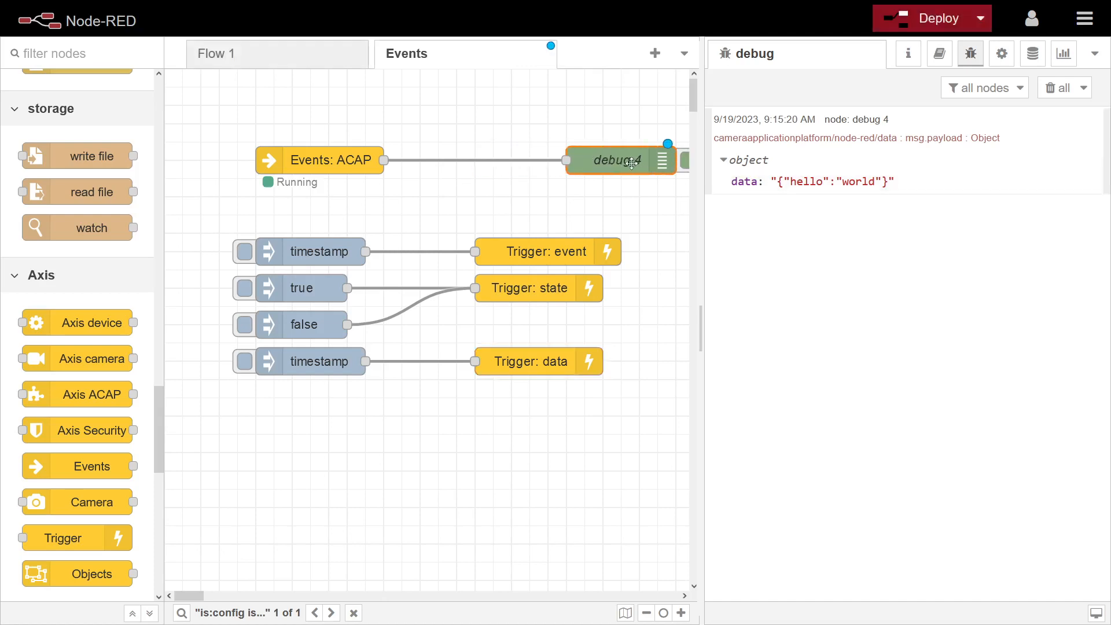
{"action": "double_click", "coordinate": [743, 181]}
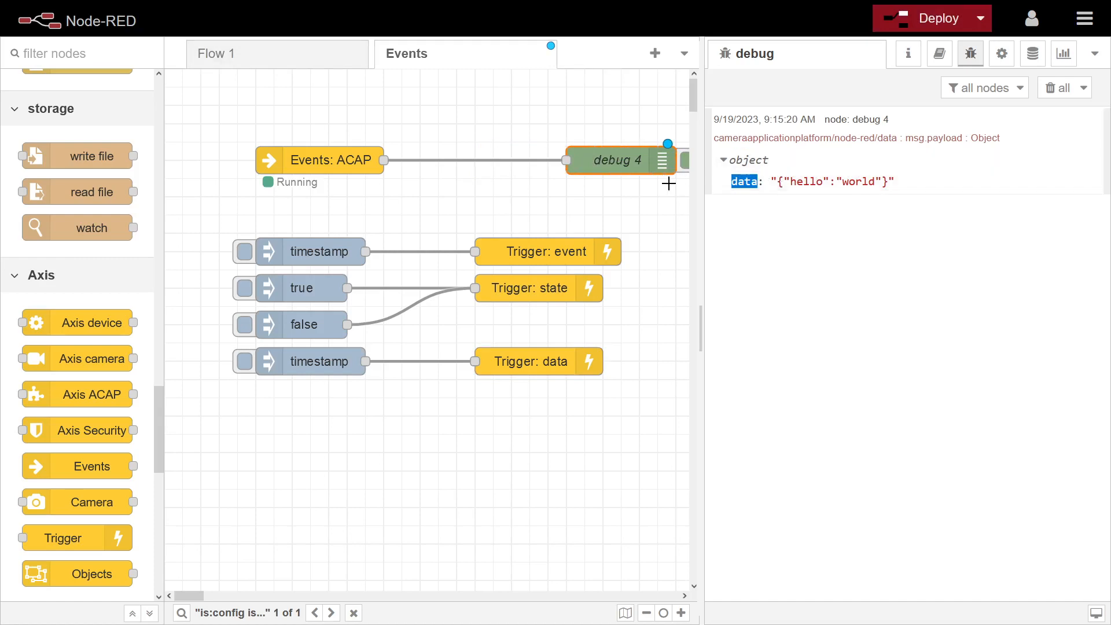
{"action": "left_click", "coordinate": [896, 22]}
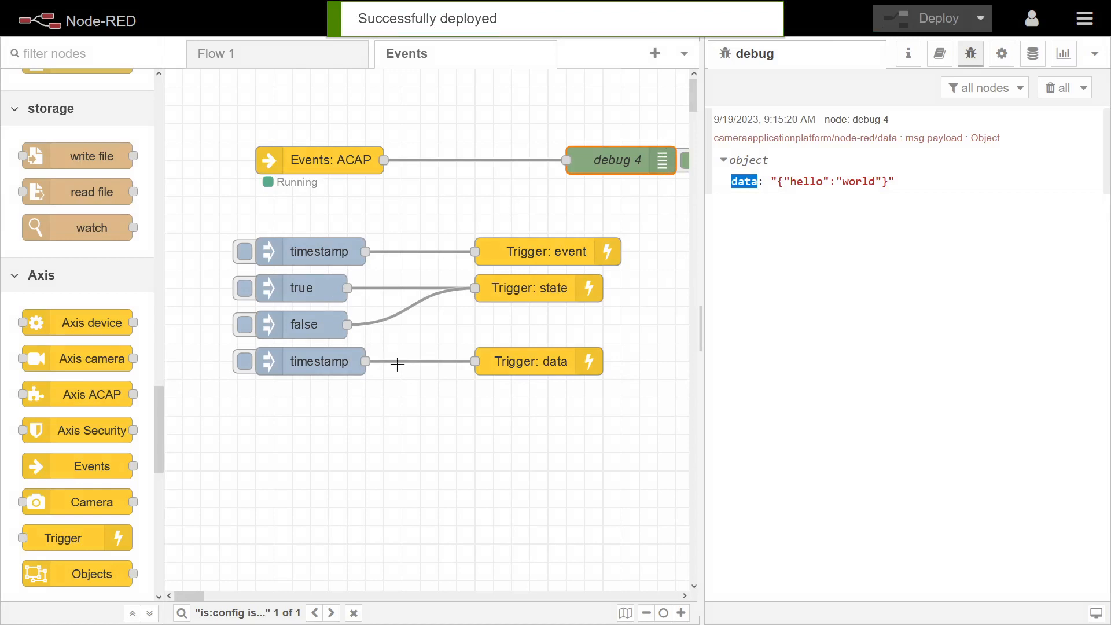
- Highlight the Events: ACAP row, and select the four inject nodes together with the event, state and data triggers
{"action": "left_click", "coordinate": [408, 320]}
{"action": "left_click_drag", "start_coordinate": [210, 125], "coordinate": [661, 190]}
{"action": "left_click", "coordinate": [321, 171]}
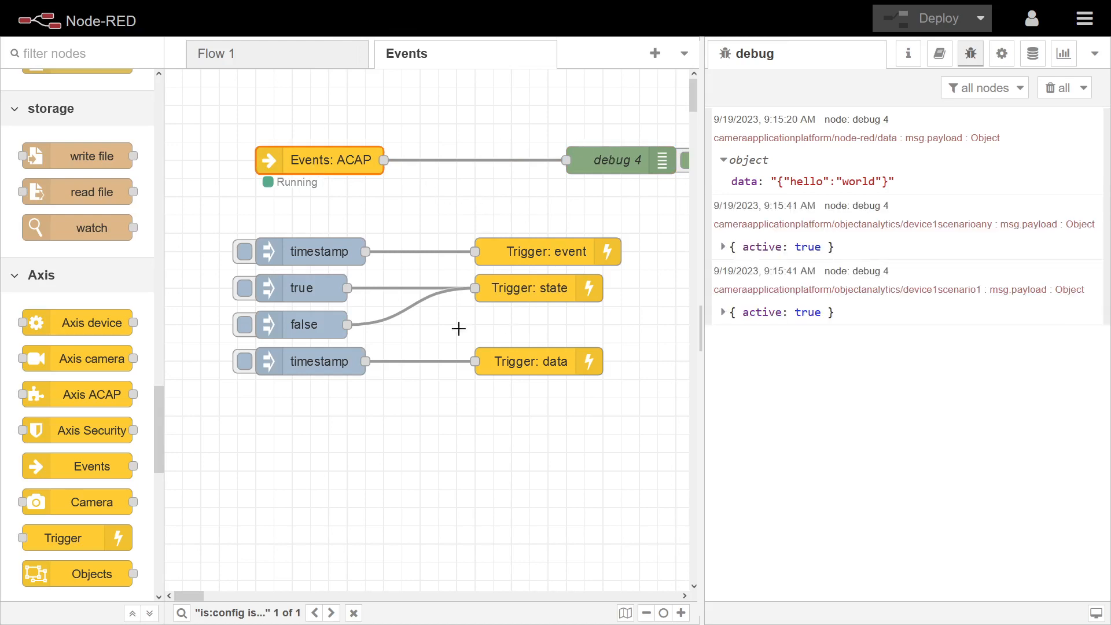
{"action": "left_click_drag", "start_coordinate": [216, 215], "coordinate": [632, 439]}
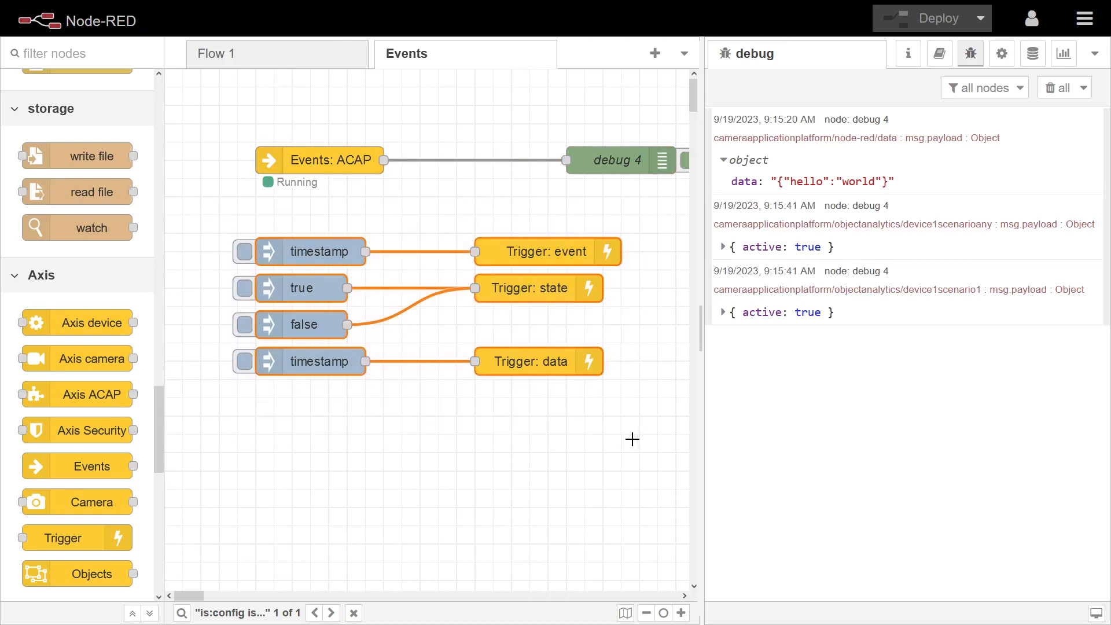